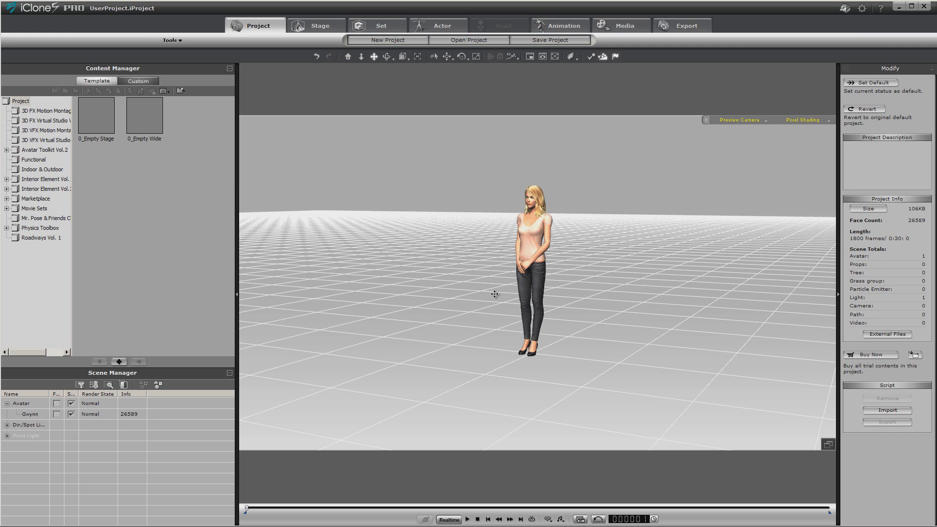
- Add the Still Normal 'Water 6' surface to the stage
click(381, 26)
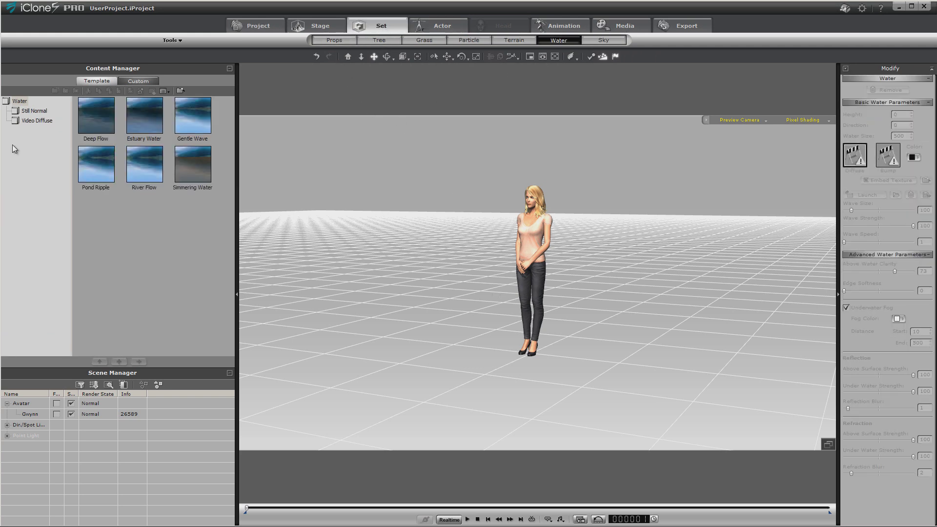
click(27, 113)
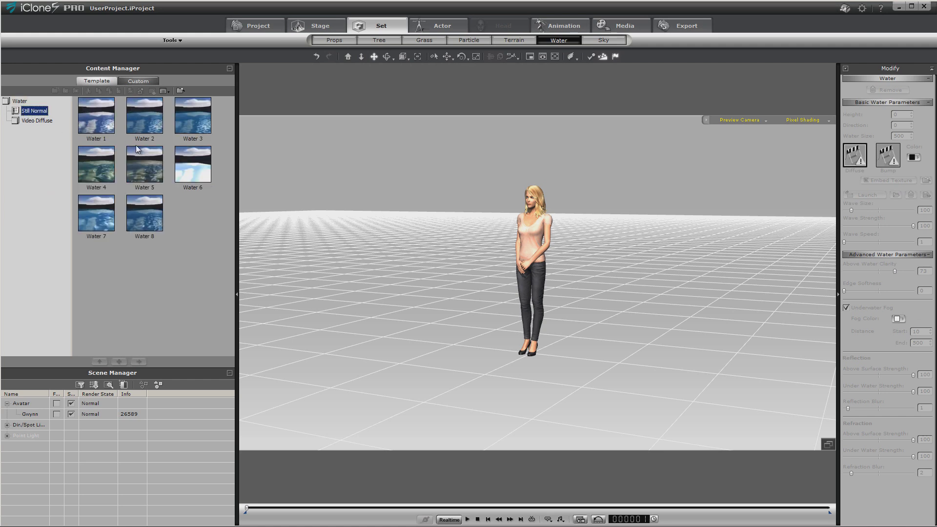
drag(186, 179, 526, 230)
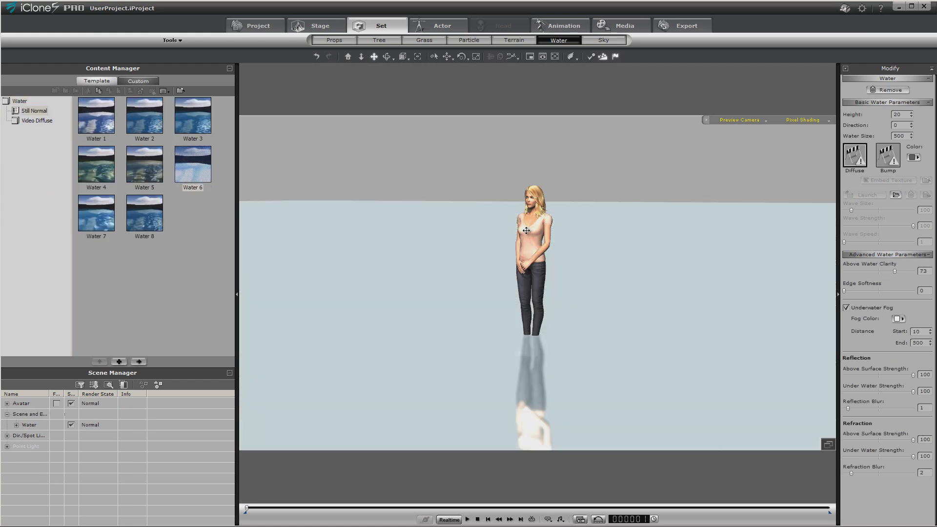
- Set the water height to 0 and change its colour to black
double_click(899, 115)
text(0)
key(Return)
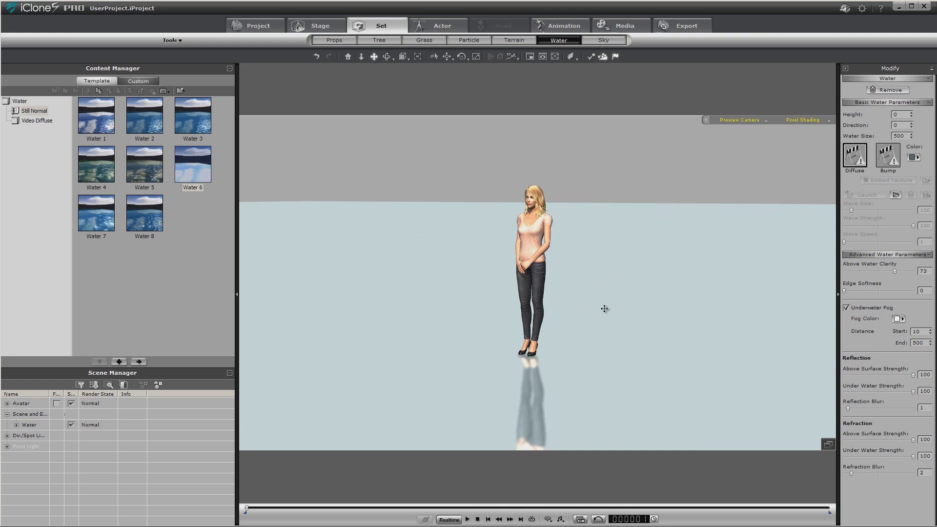
click(914, 158)
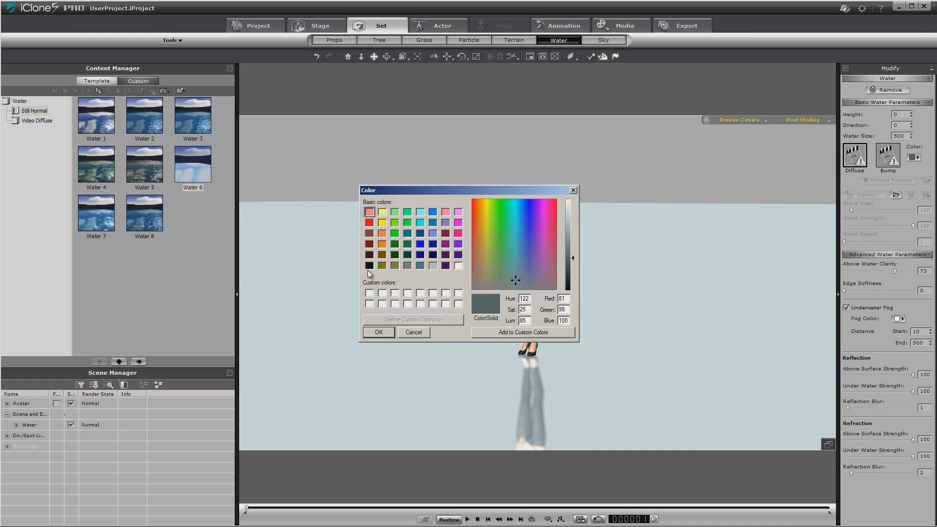
click(369, 266)
click(378, 332)
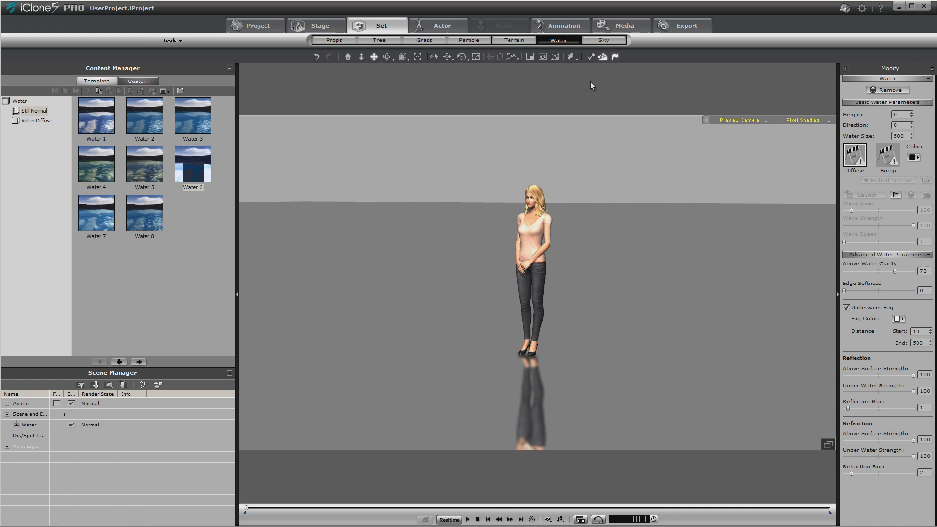
- Try the Universal and Cloudy 01 skies, then remove the sky from the scene
click(605, 41)
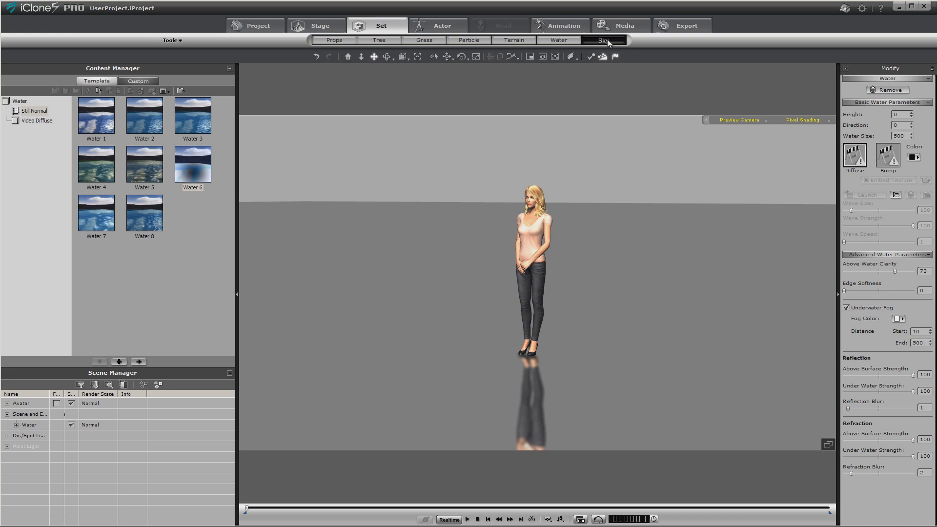
drag(100, 116, 275, 173)
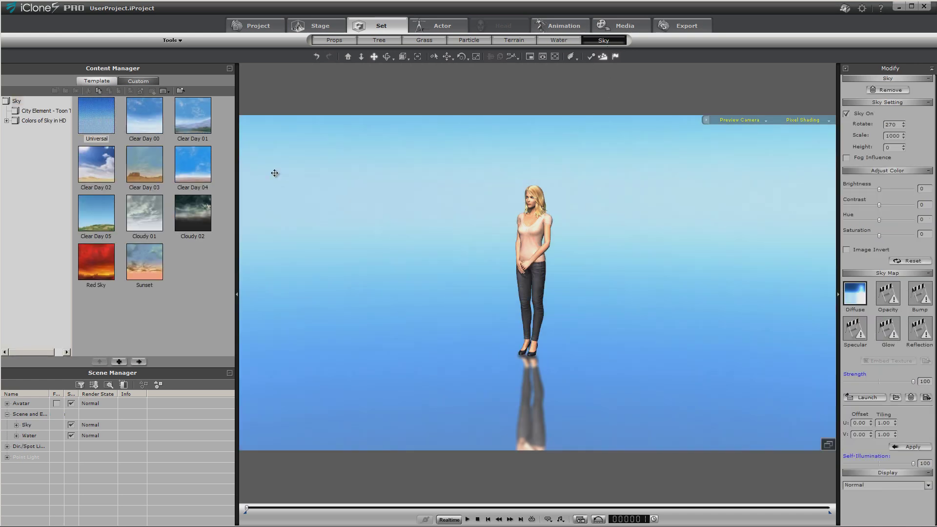
double_click(143, 213)
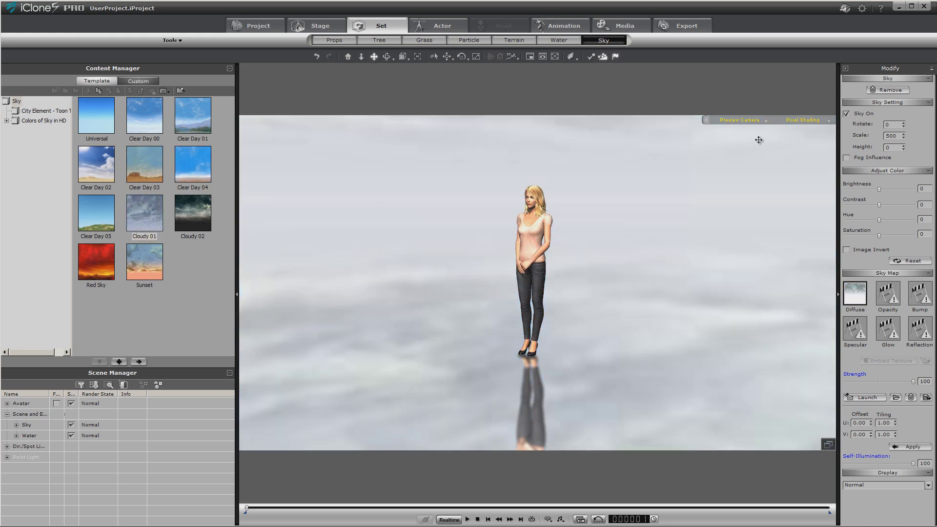
click(881, 90)
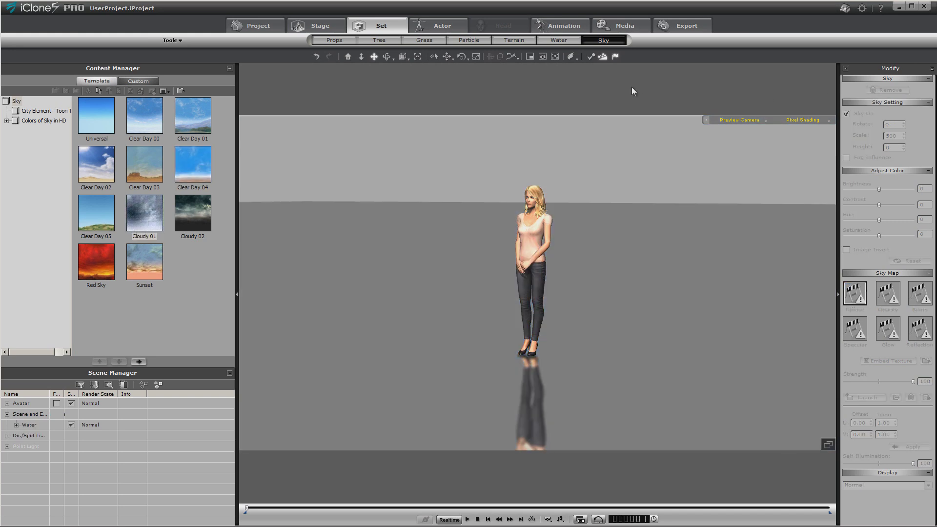
- Turn off the 2D background image and set the background colour to black
click(311, 26)
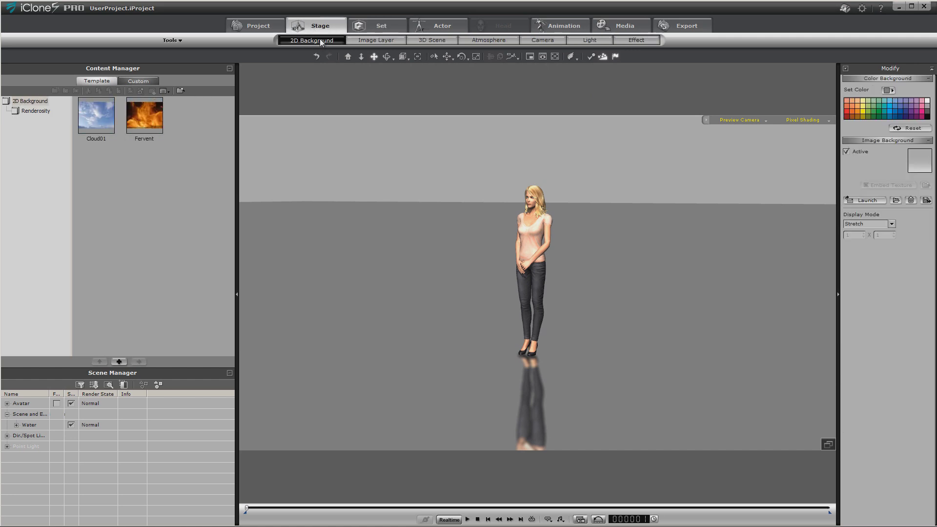
click(847, 152)
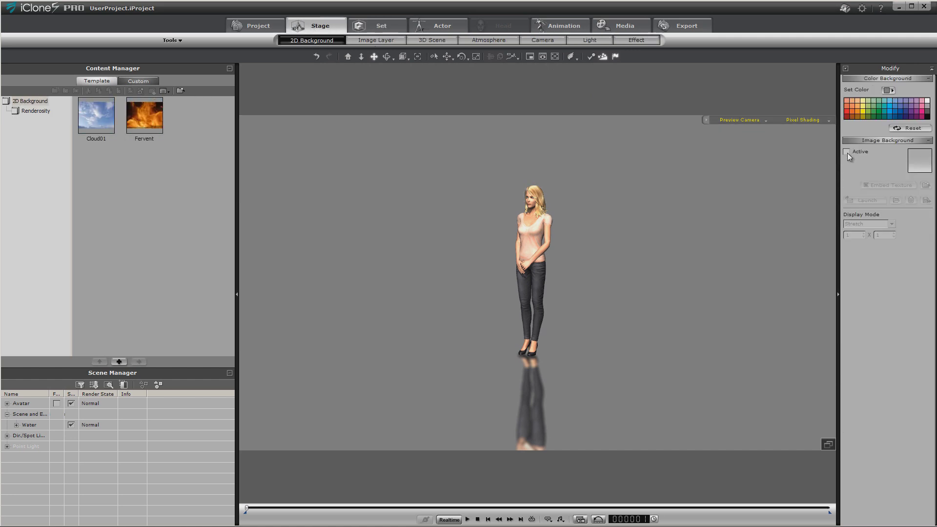
click(927, 116)
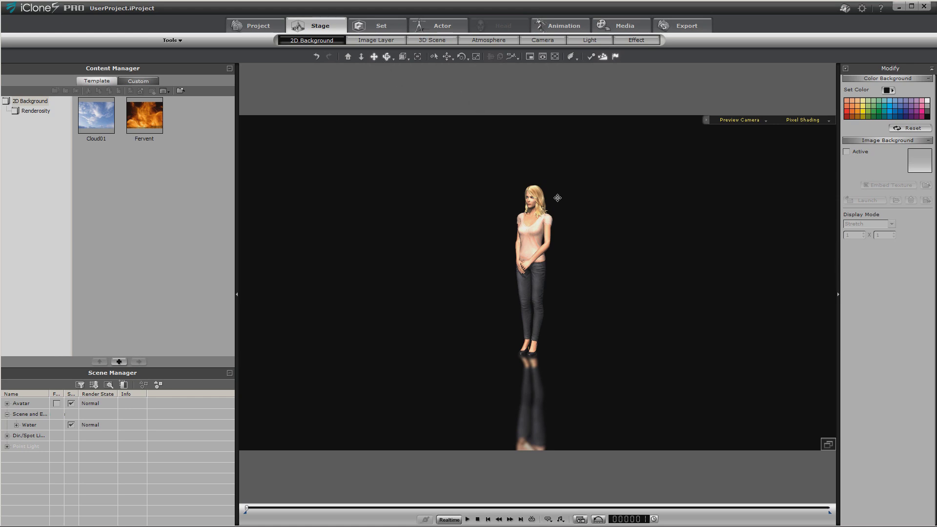
drag(558, 197, 568, 177)
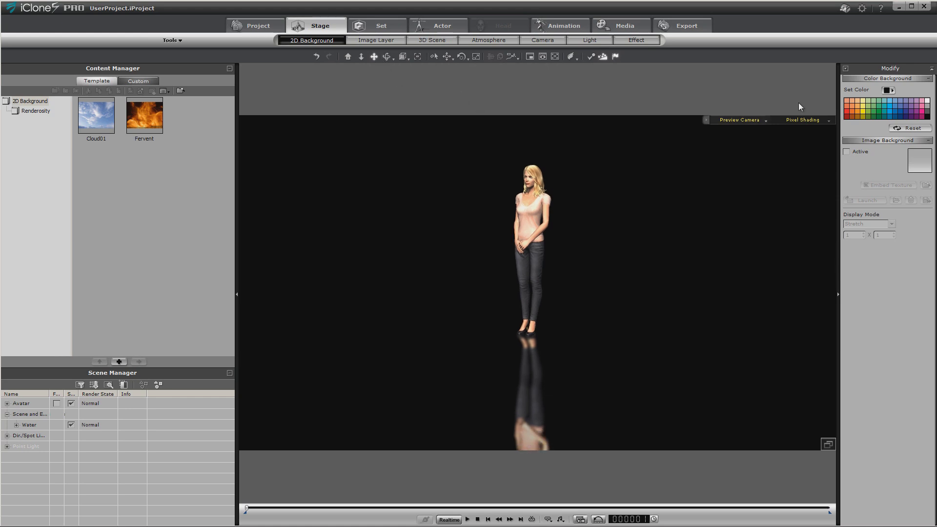
- Try blue, navy, periwinkle and purple backgrounds, then return the background to black
click(903, 109)
click(900, 111)
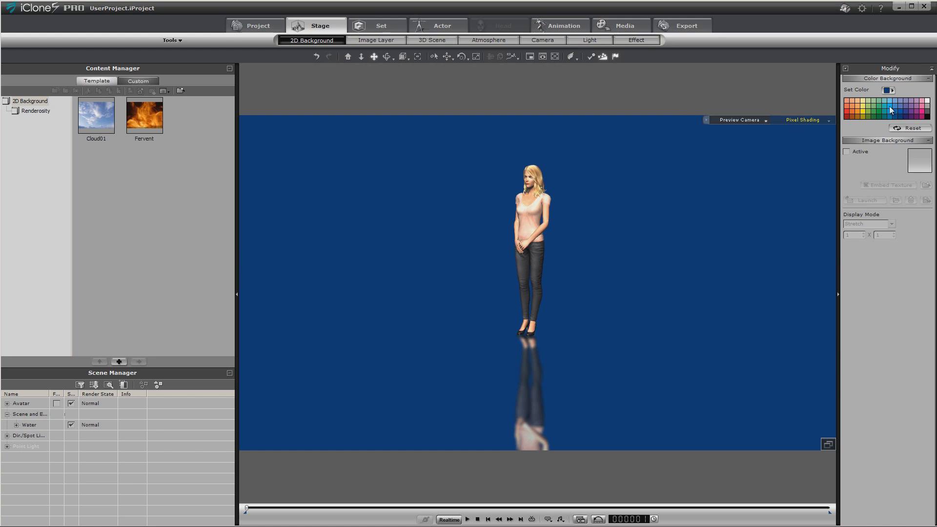
click(900, 105)
click(904, 117)
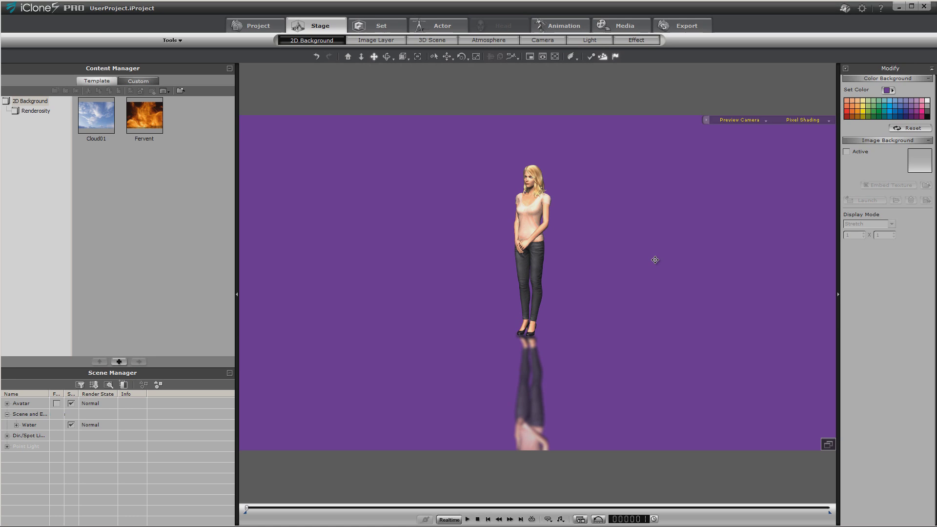
click(928, 117)
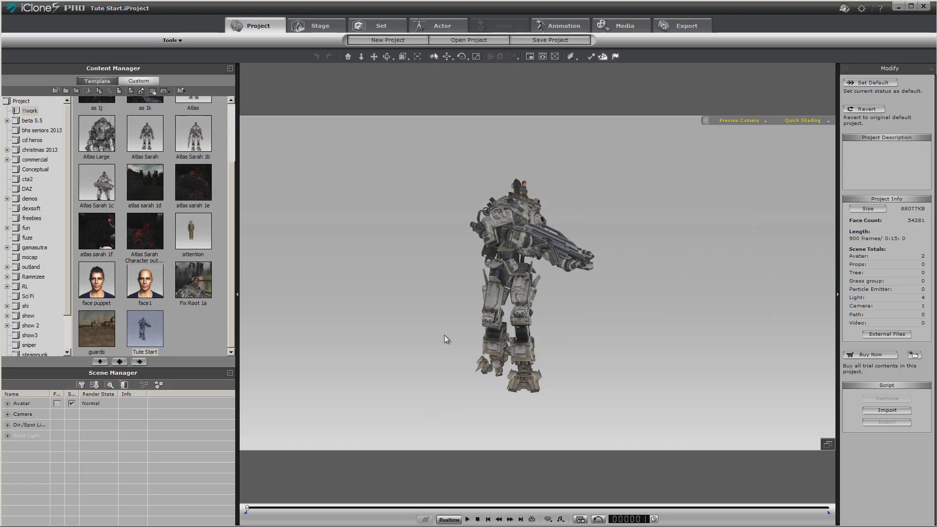
- Select the Large Atlas robot and play, then stop, the scene animation
click(532, 215)
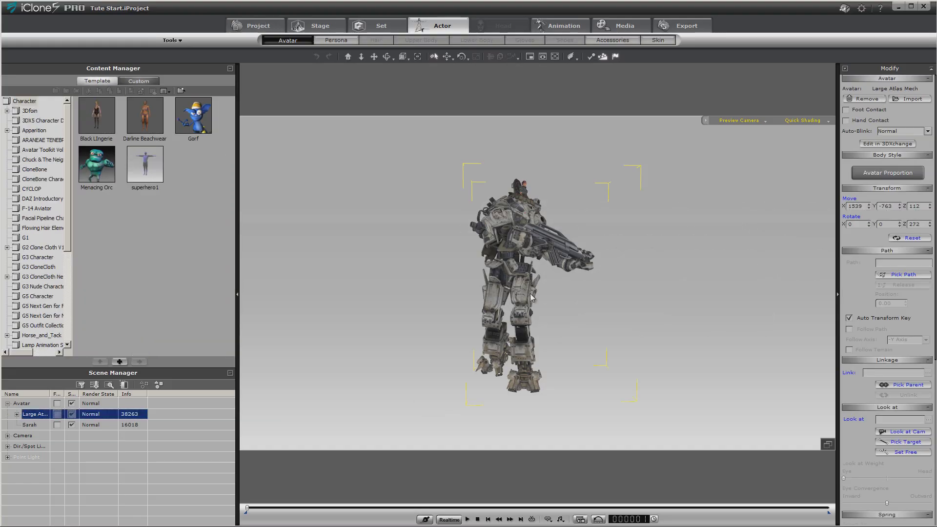
click(467, 519)
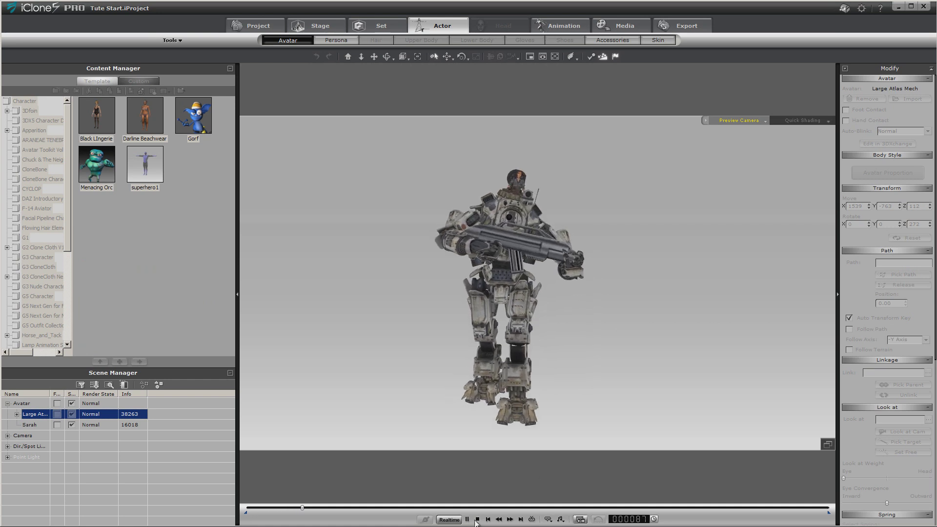
click(478, 519)
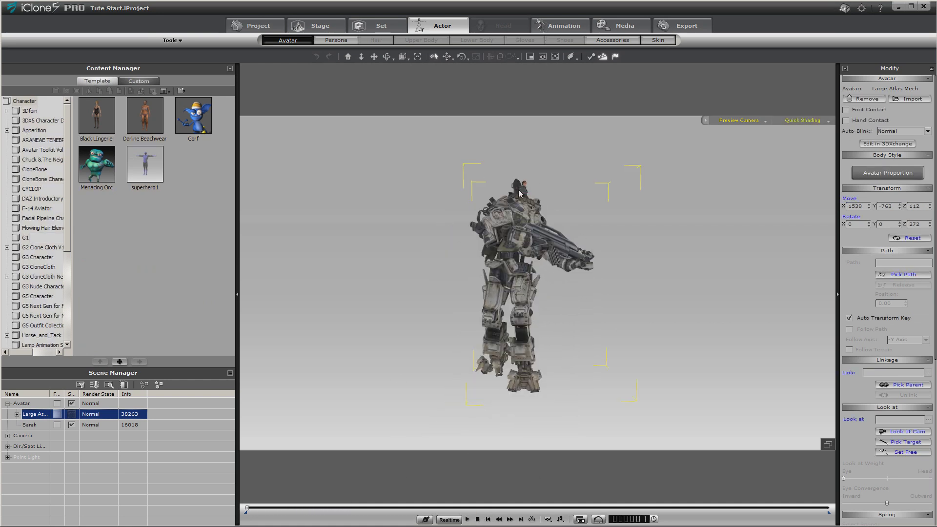
- Select Sarah and open the body Motion Puppet panel in the Animation tools
click(525, 190)
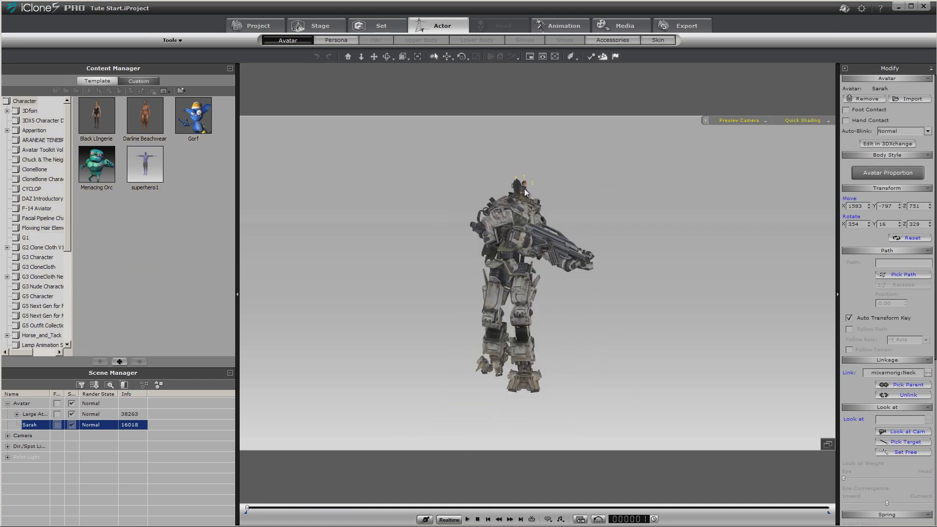
click(561, 25)
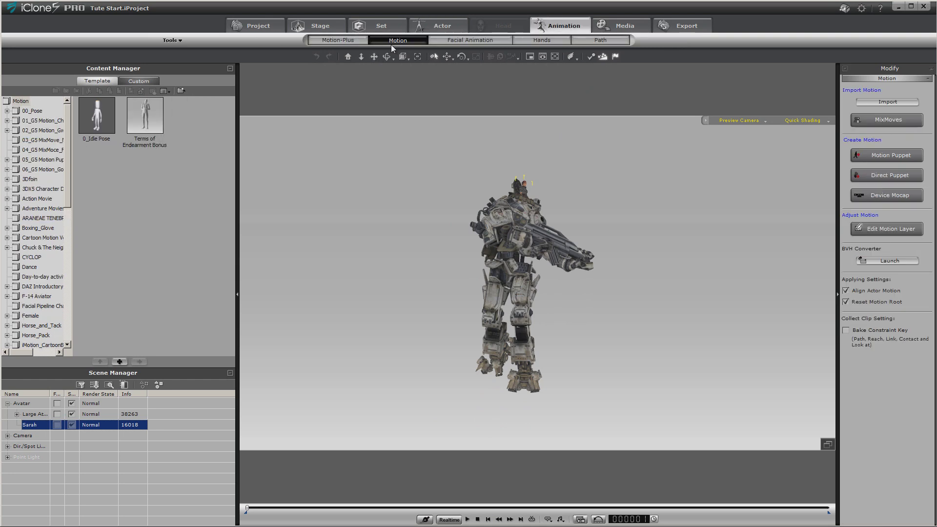
click(890, 155)
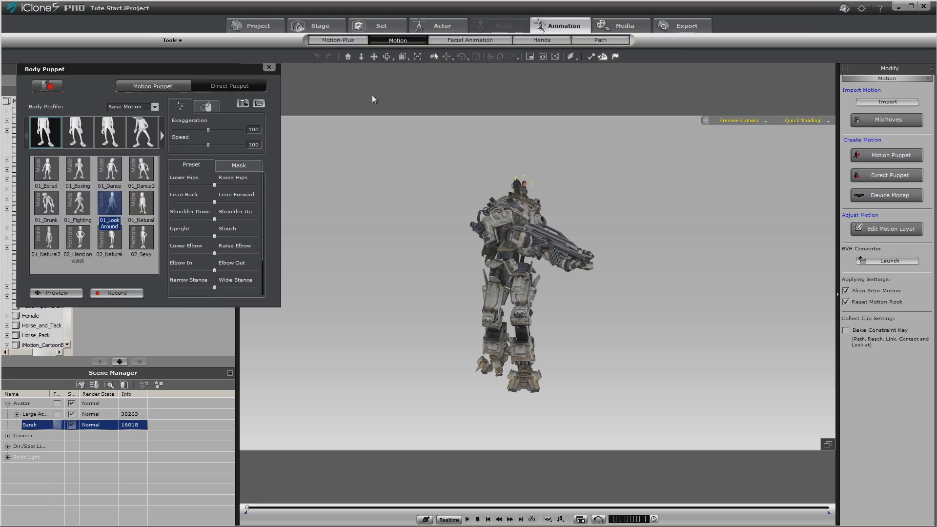
click(373, 56)
drag(488, 177, 298, 168)
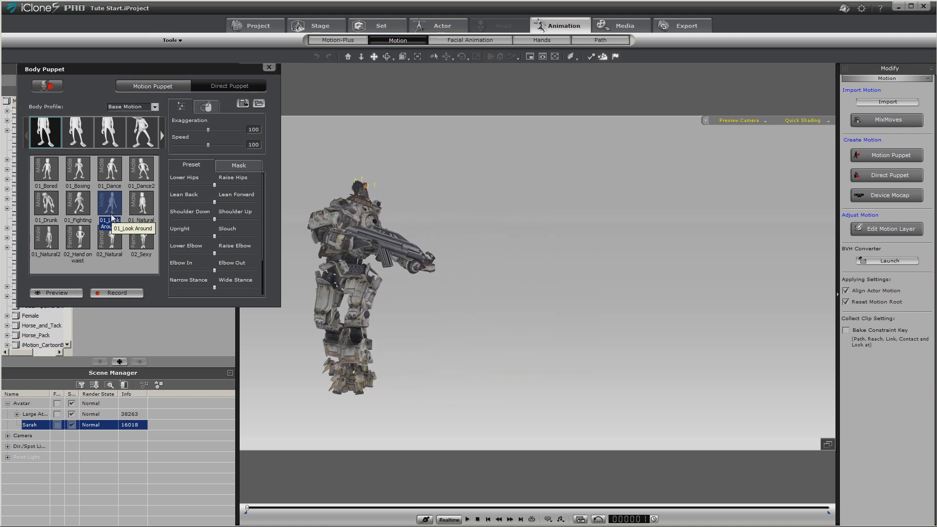
- Preview the 01_Look Around motion, stopping and restarting it, then close the puppet panel
click(58, 293)
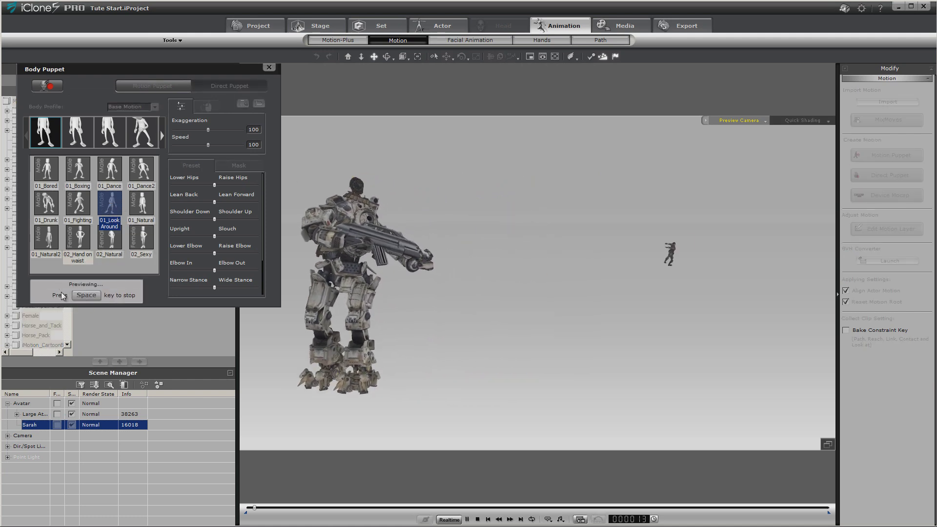
key(space)
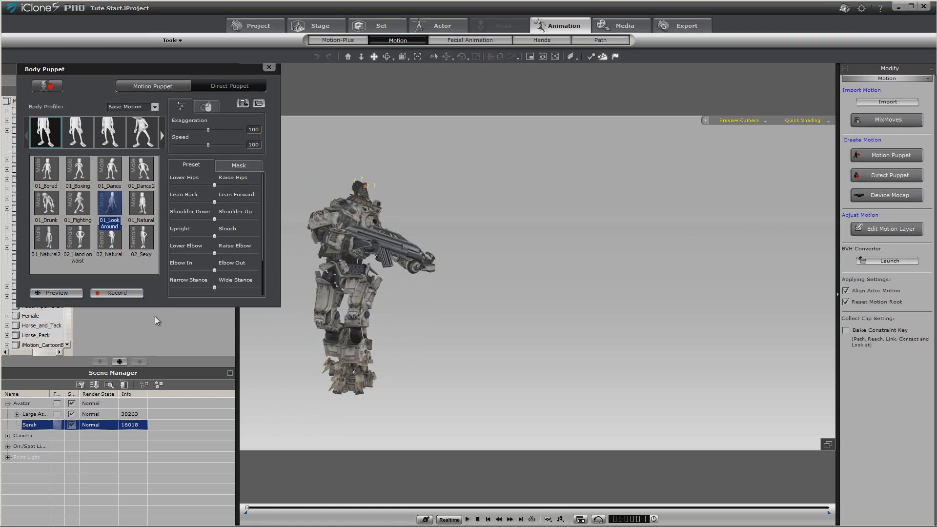
key(space)
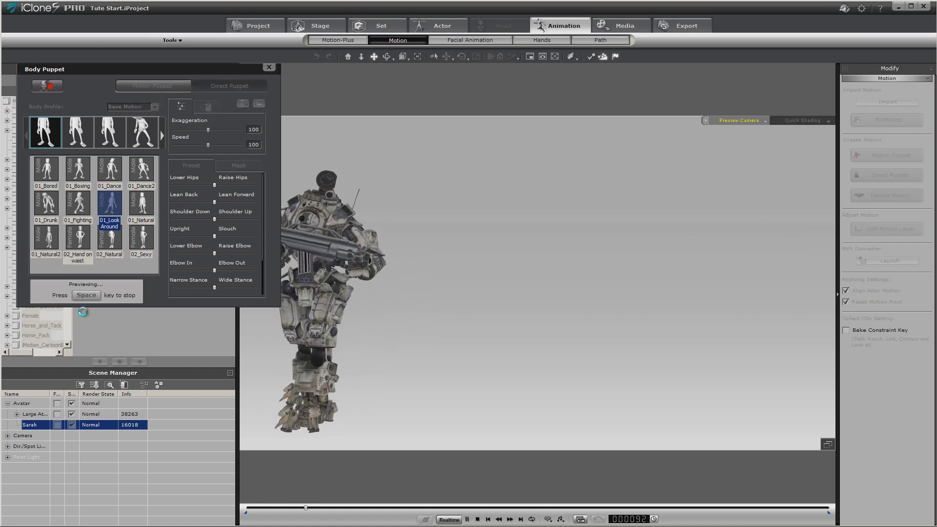
key(space)
click(268, 68)
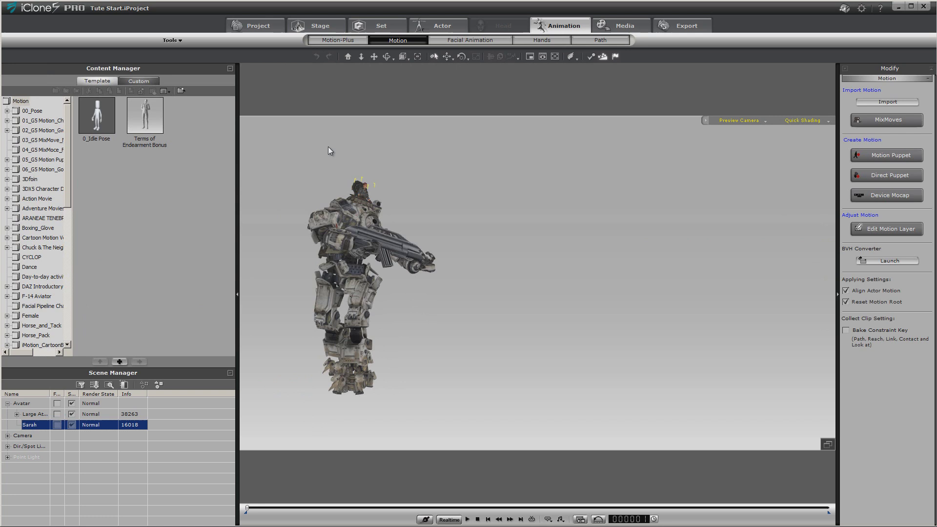
- Unlink the avatar from the mech's neck and link the second avatar to the robot's spine
click(421, 28)
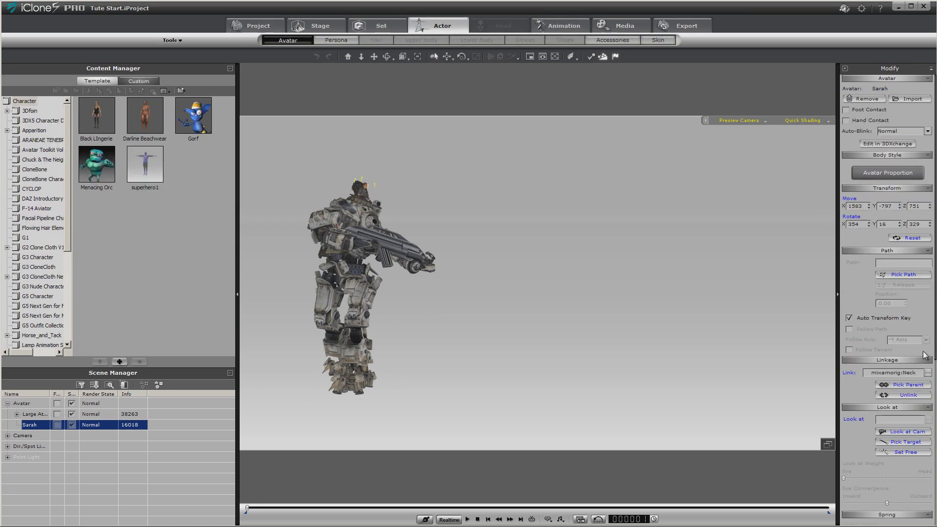
click(906, 395)
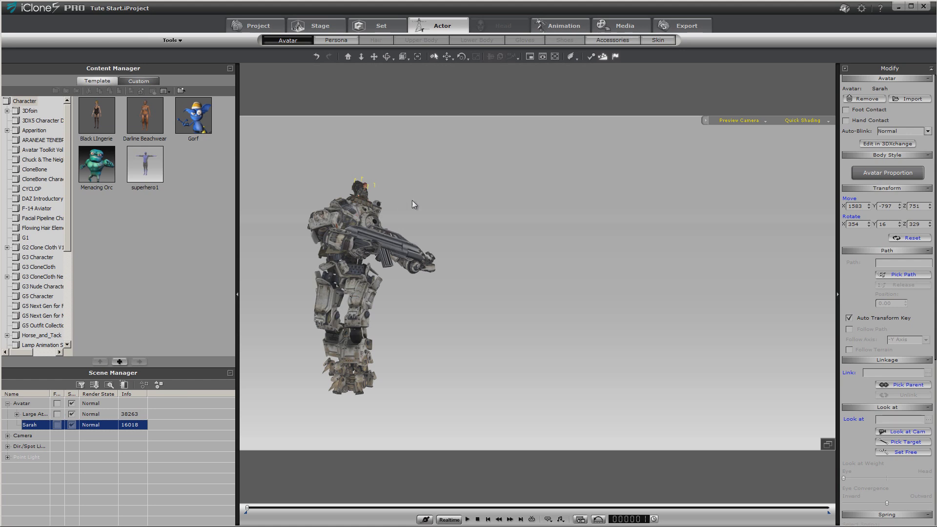
click(424, 200)
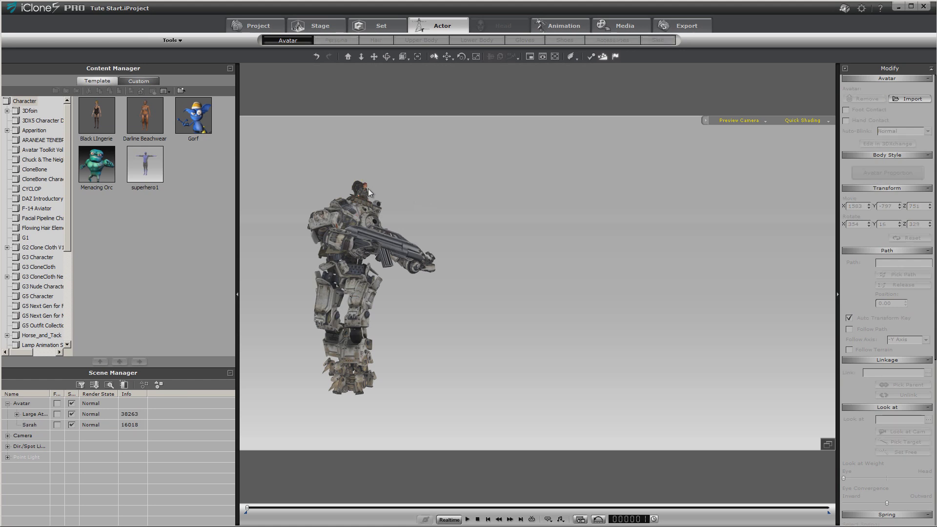
click(365, 197)
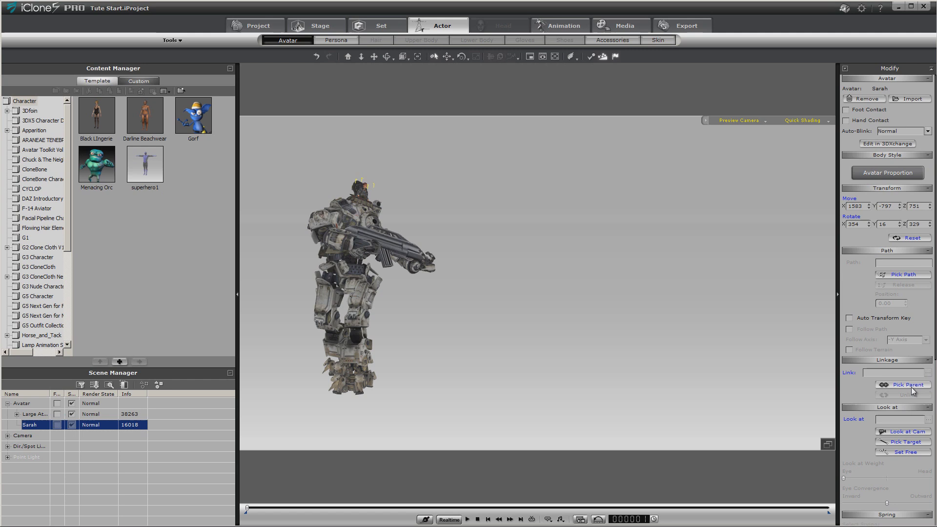
click(367, 216)
- Preview the Look Around puppet motion on the robot, recentring the view and previewing again
click(554, 27)
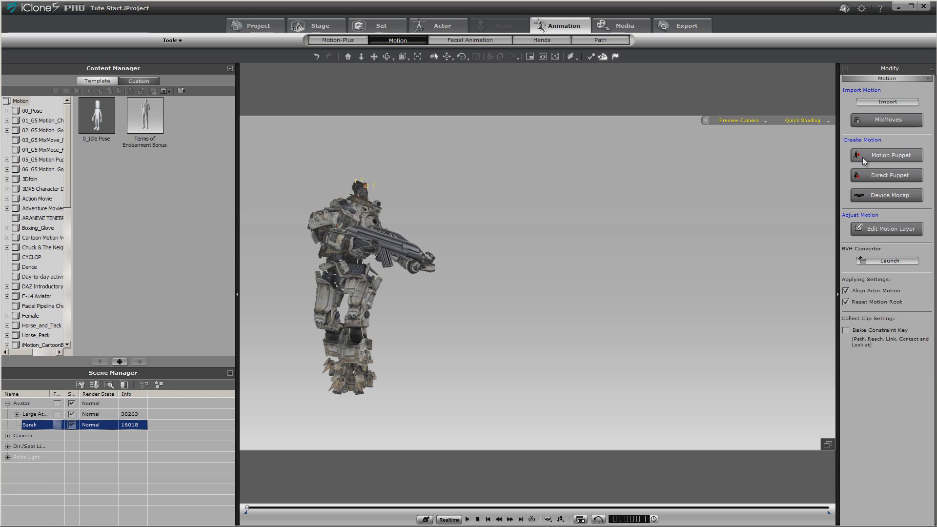
click(887, 155)
click(62, 294)
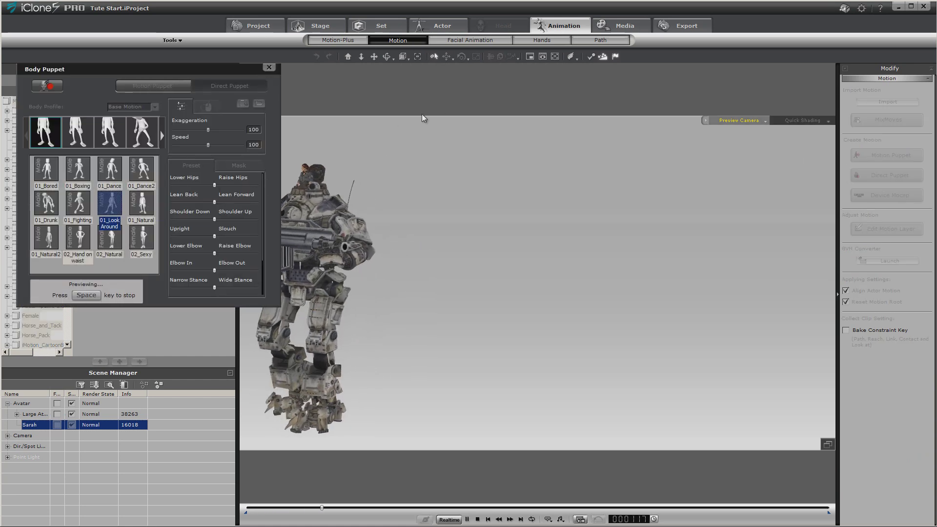
key(space)
click(374, 56)
drag(456, 183, 664, 178)
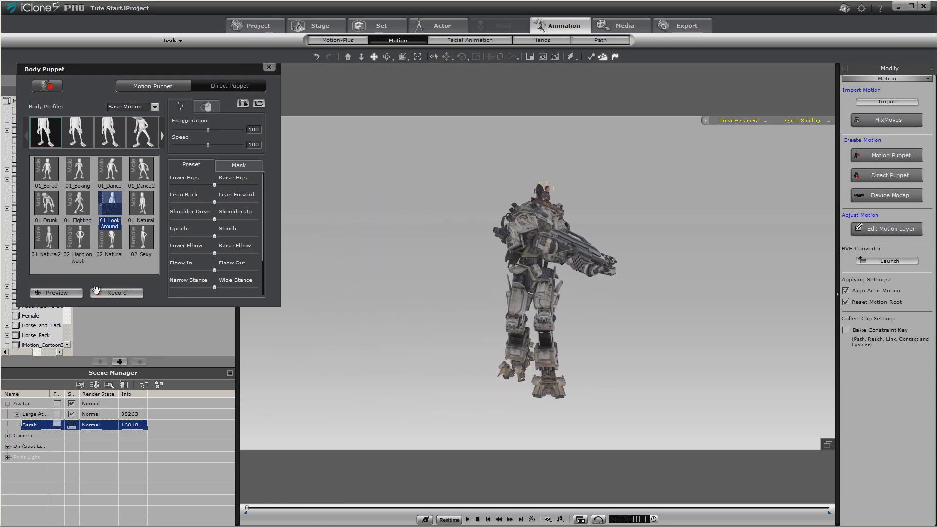
click(62, 294)
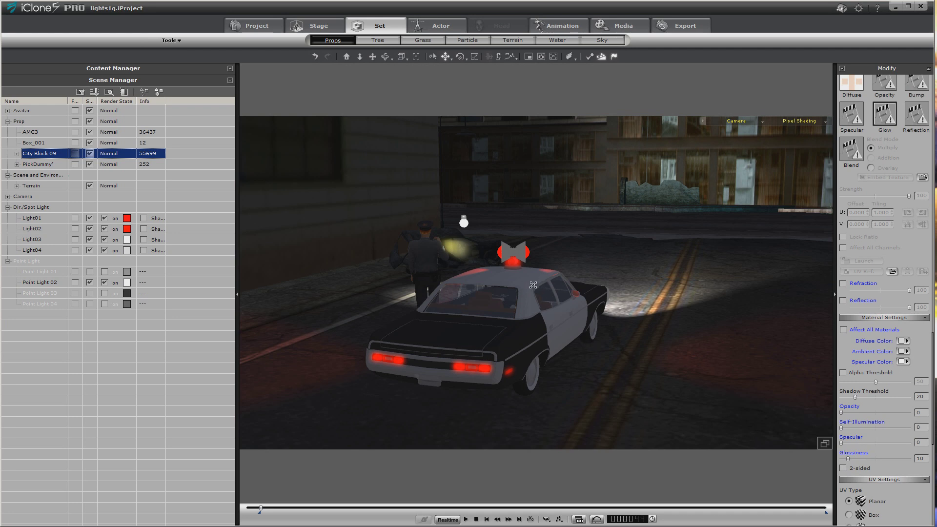
- View the scene through the Preview Camera and play, then stop, the animation
click(751, 121)
click(746, 136)
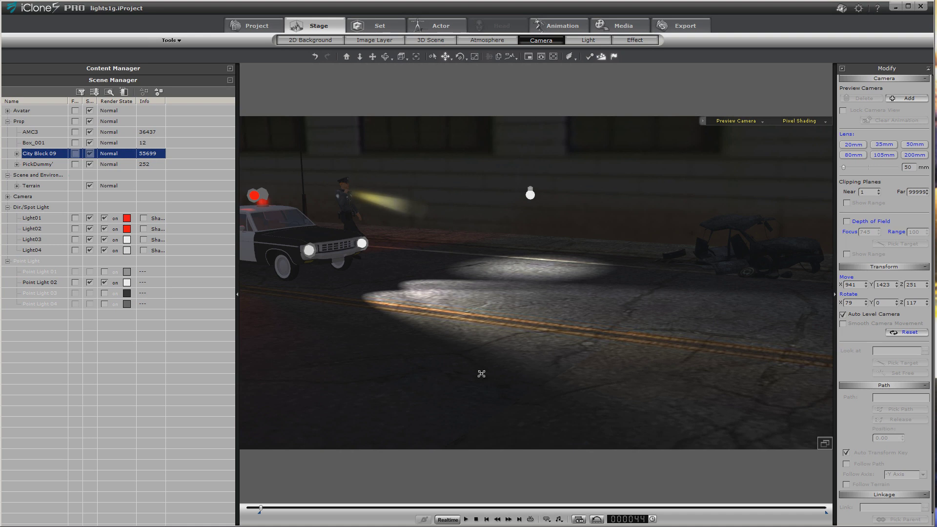
click(466, 520)
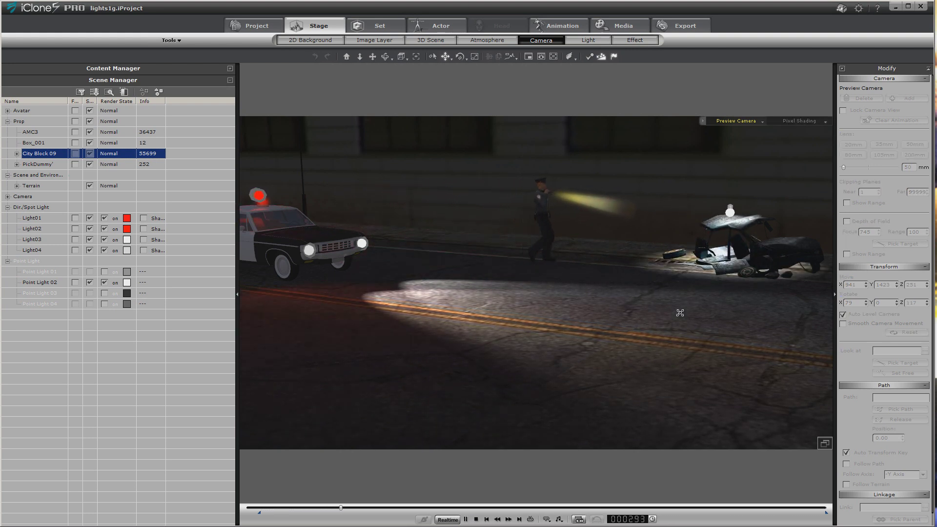
click(476, 520)
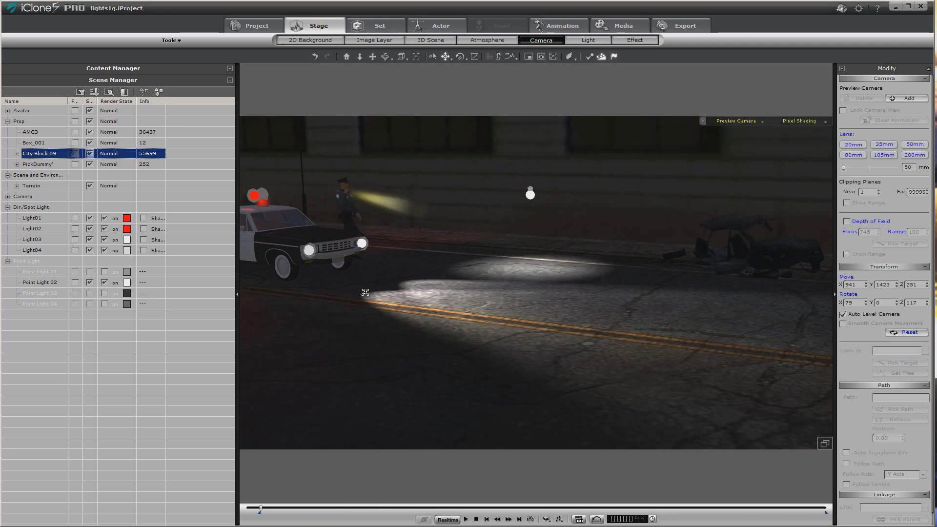
- Select Light03, play the animation to watch it, then rewind to the start
click(104, 241)
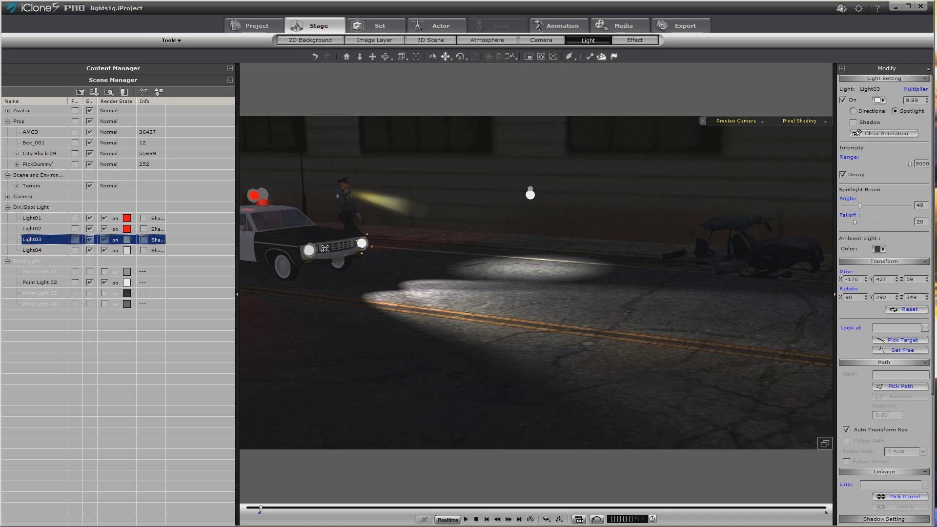
click(466, 519)
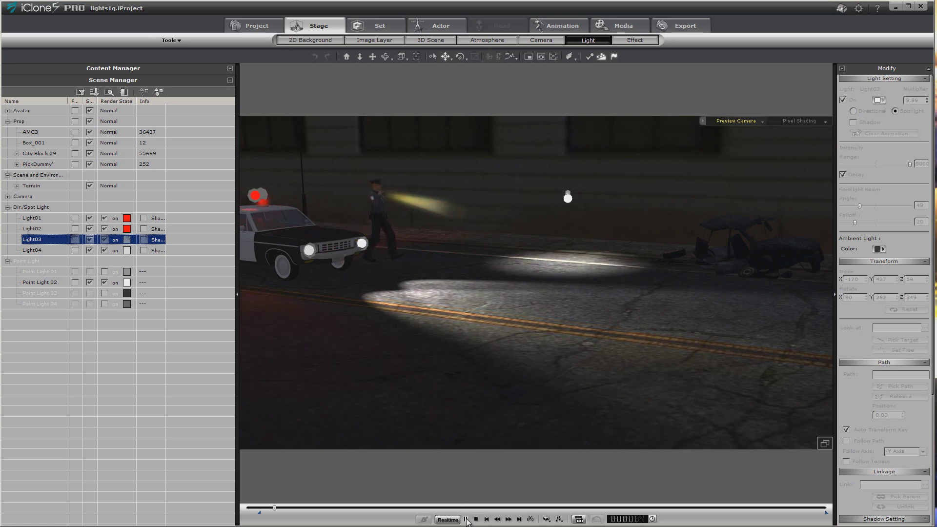
click(477, 519)
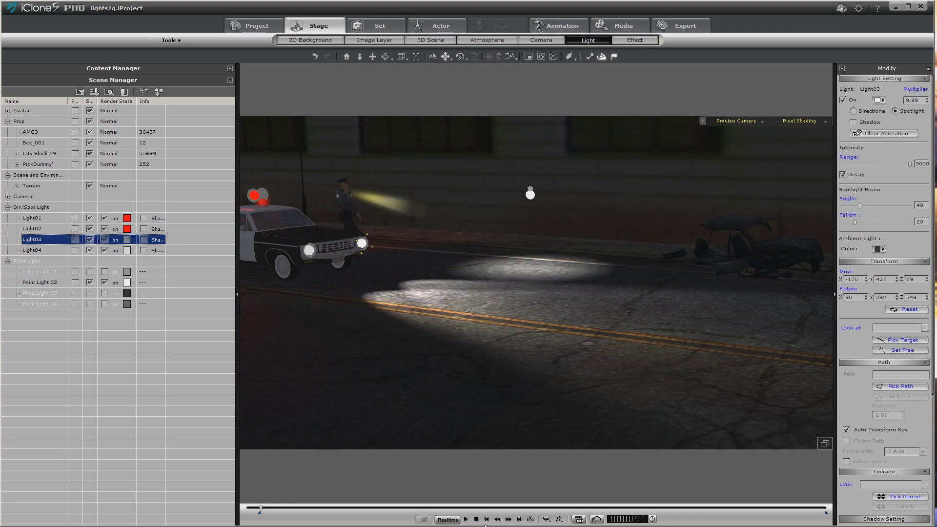
click(467, 519)
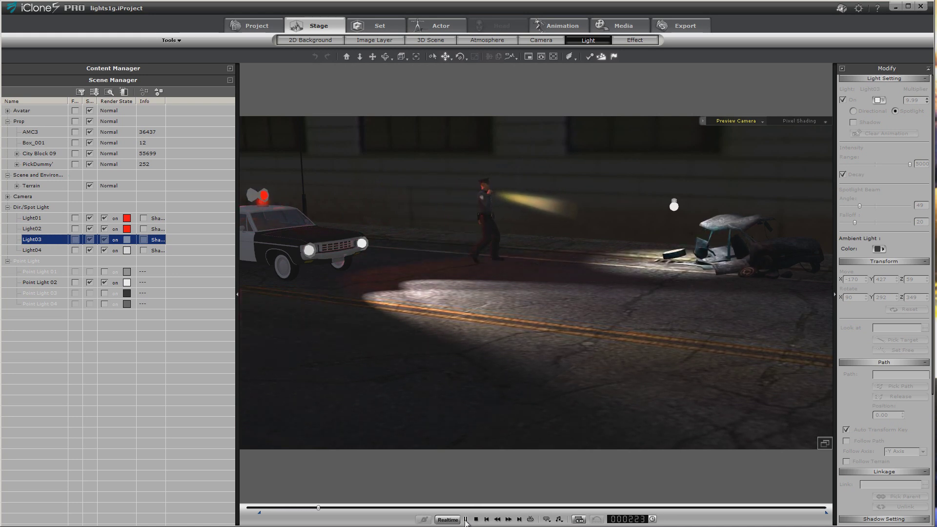
click(466, 520)
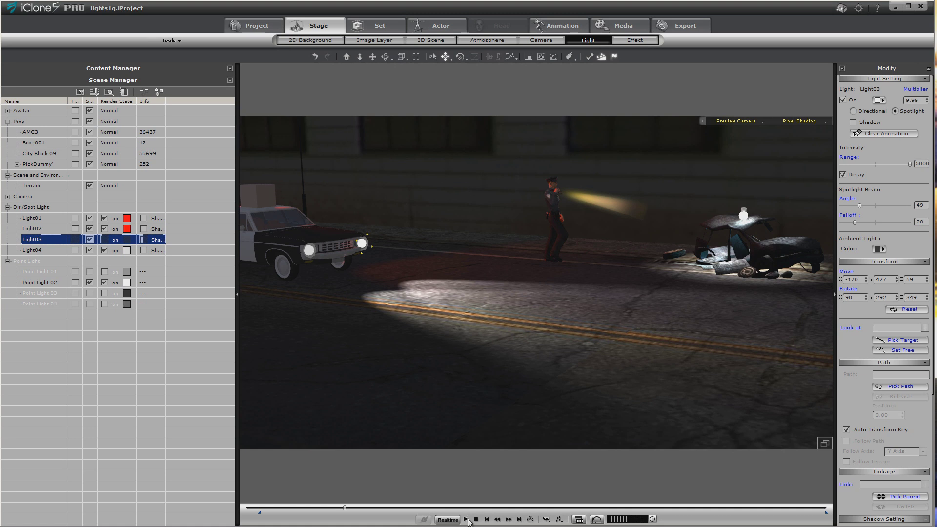
click(486, 519)
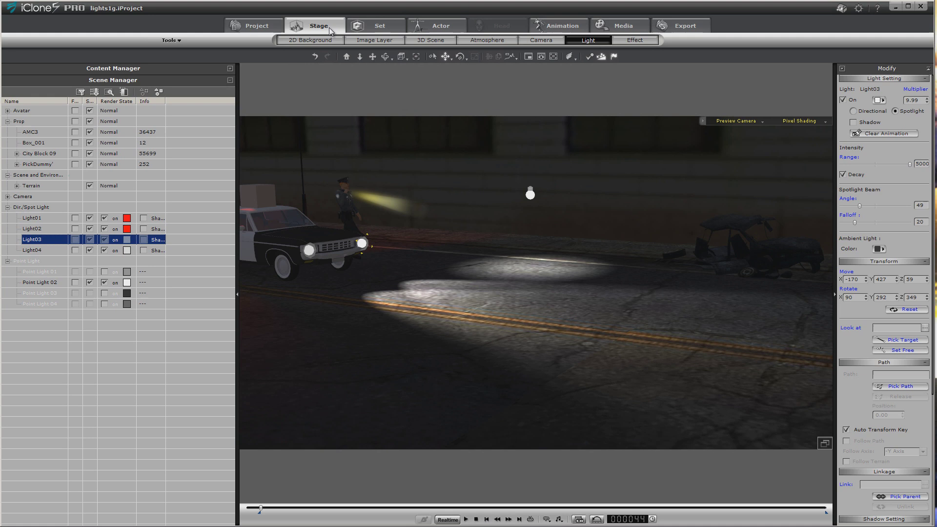
- Apply the Dynamic - Siren light template and move the view closer to the police car
click(230, 69)
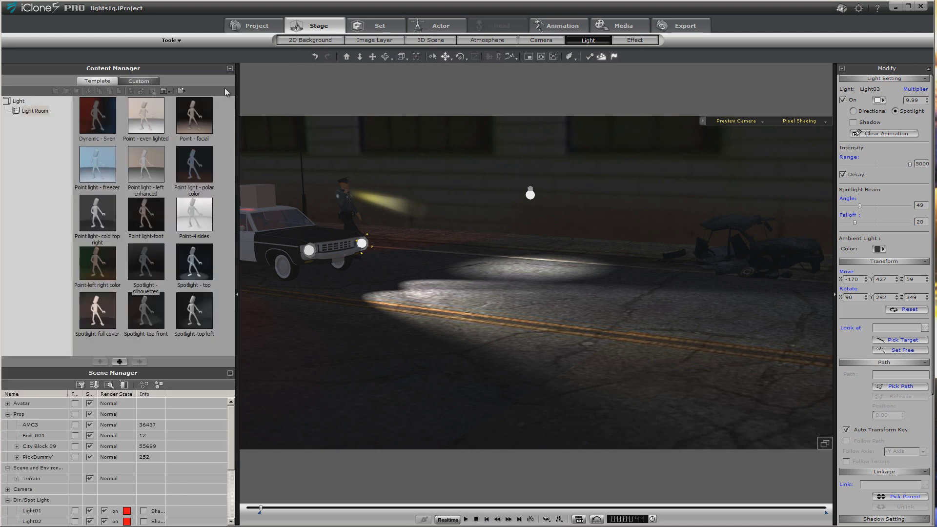
double_click(90, 119)
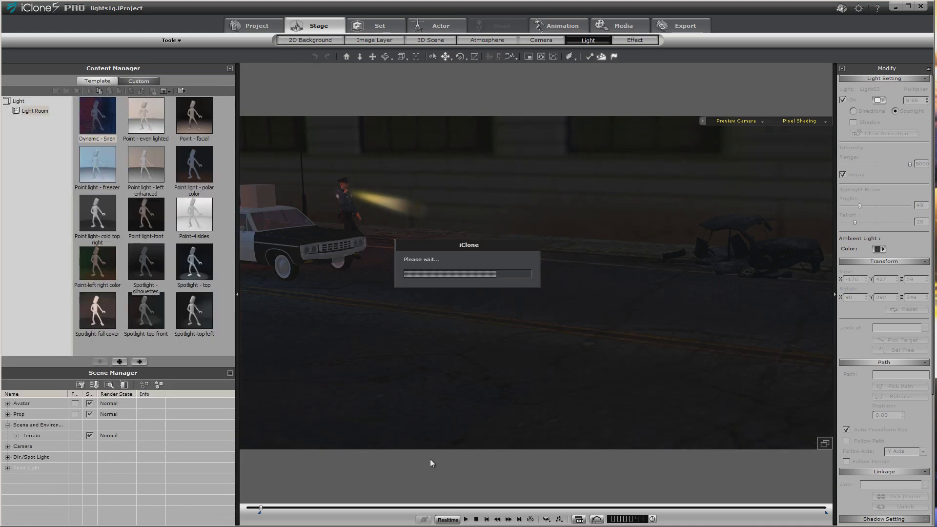
drag(386, 127, 792, 142)
- Watch the siren through the main camera, then select Light01 in the scene lights list
click(762, 121)
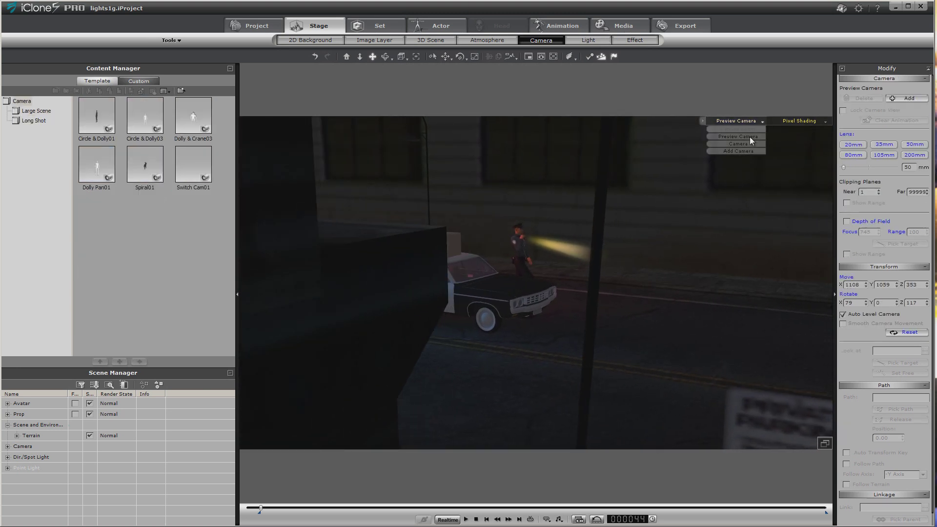
click(736, 144)
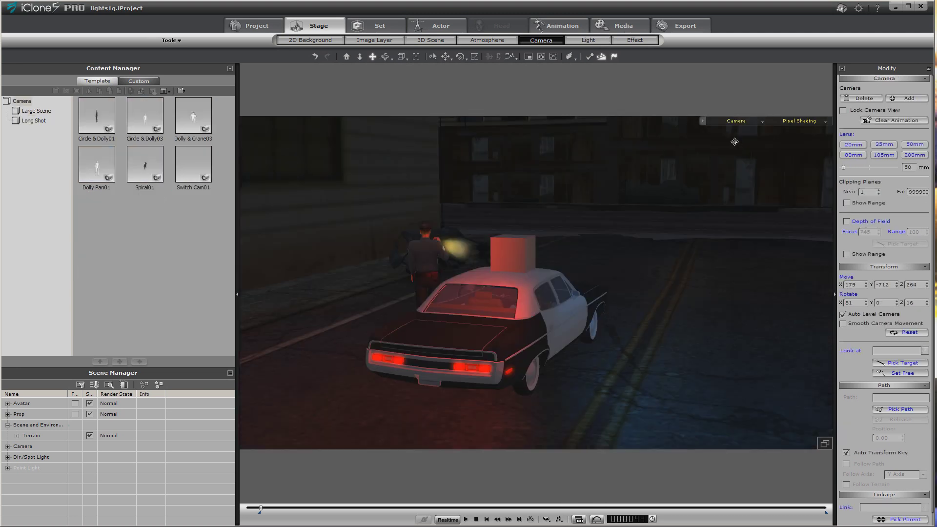
click(466, 519)
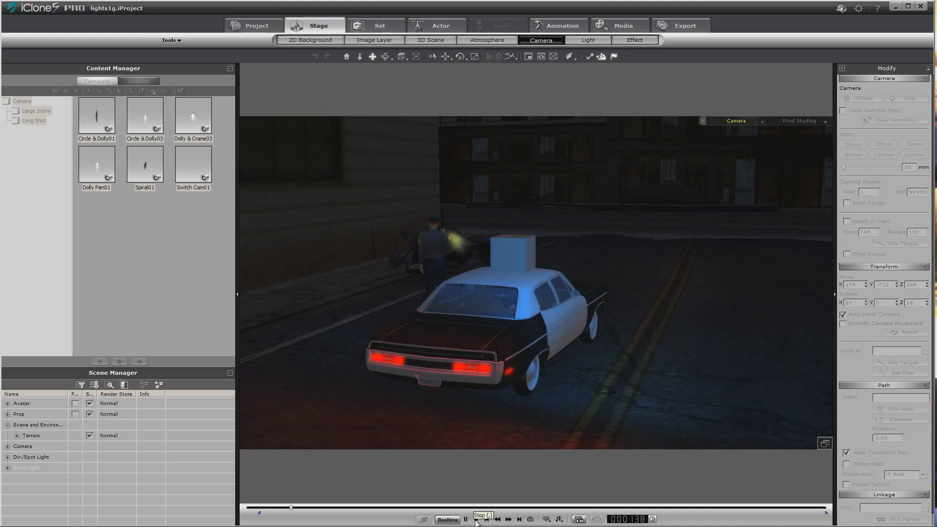
click(477, 519)
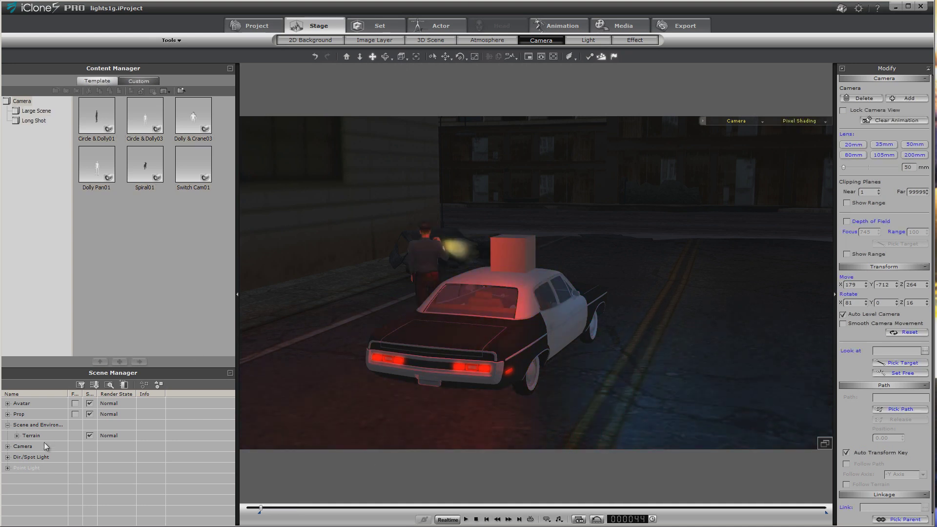
click(7, 457)
click(92, 491)
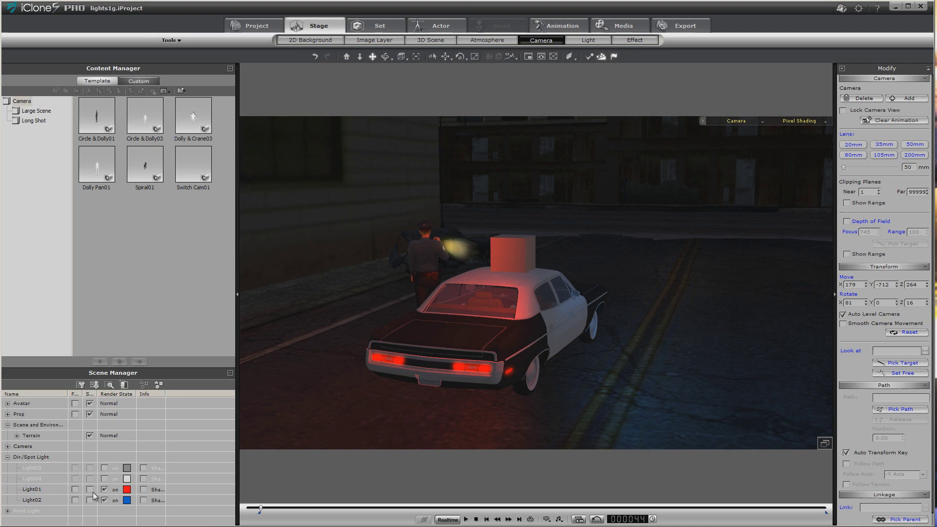
- Select Light02 and move the roof box off to the right of the car
click(92, 499)
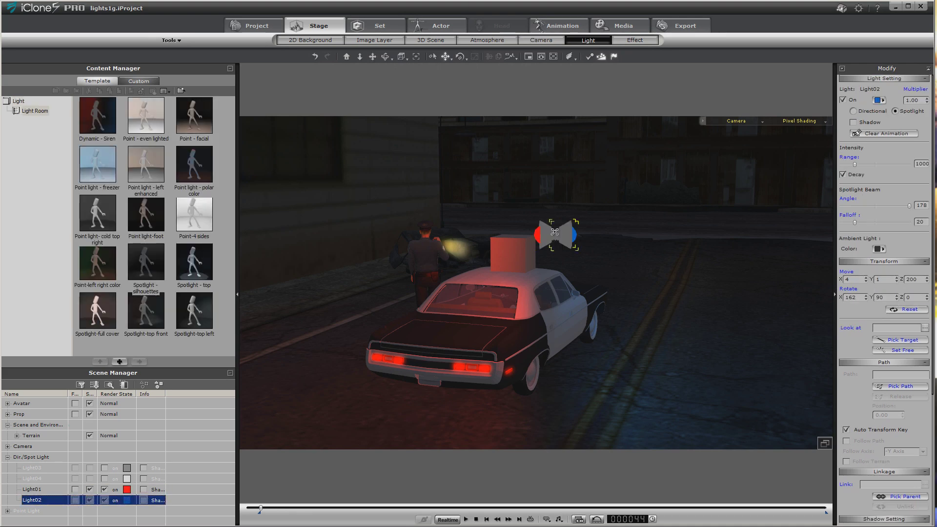
click(511, 253)
drag(511, 254, 580, 276)
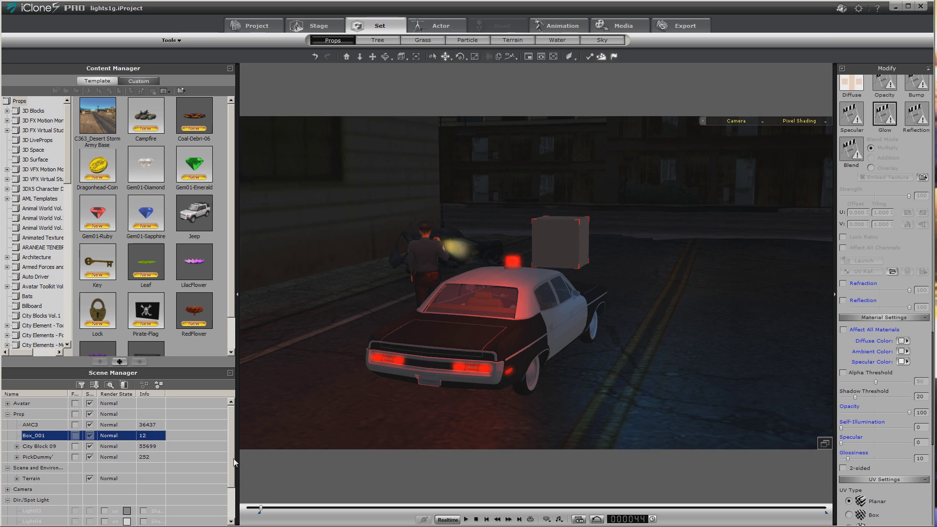
scroll(233, 463, down, 2)
- Link Light01 and Light02 to Box_001 and place the box above the car's red roof light
click(32, 489)
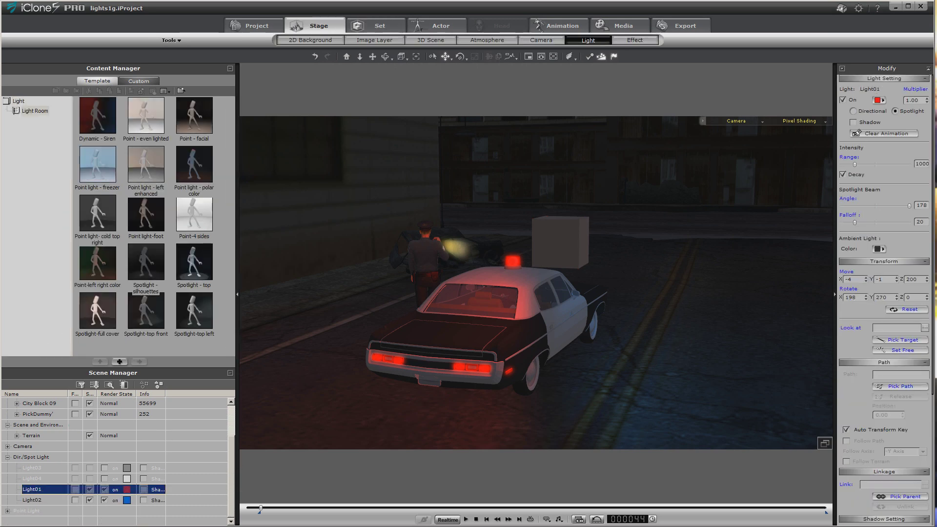
click(905, 497)
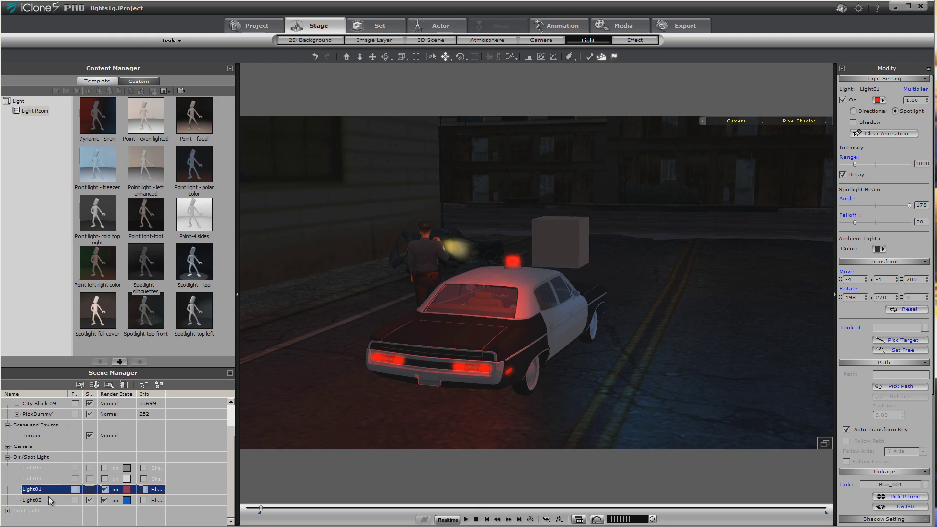
click(113, 498)
click(904, 497)
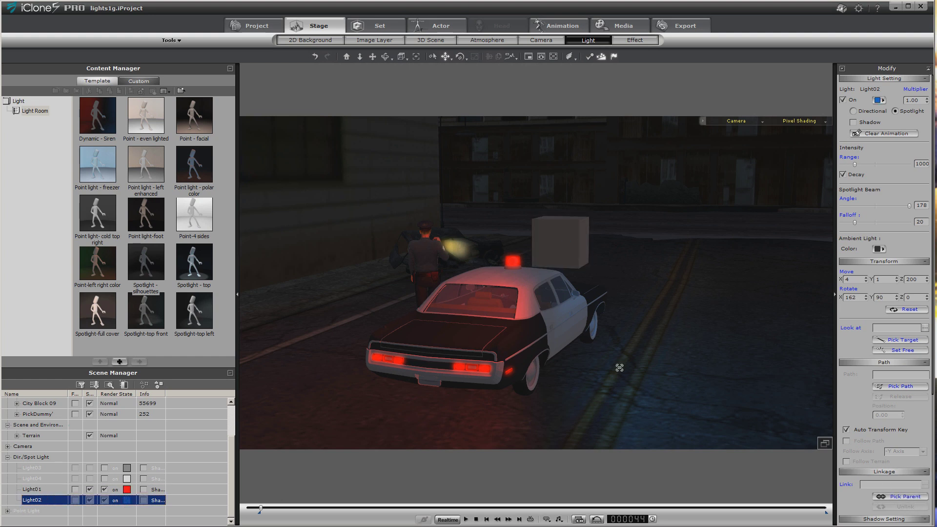
click(563, 253)
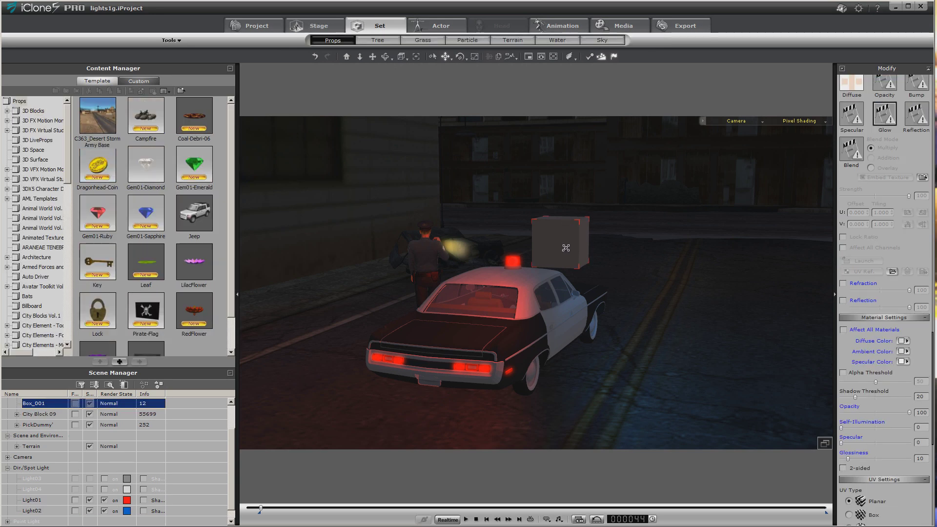
mouse_move(546, 158)
mouse_down()
mouse_move(469, 176)
mouse_move(665, 360)
mouse_move(560, 153)
mouse_move(527, 153)
mouse_move(537, 166)
mouse_up()
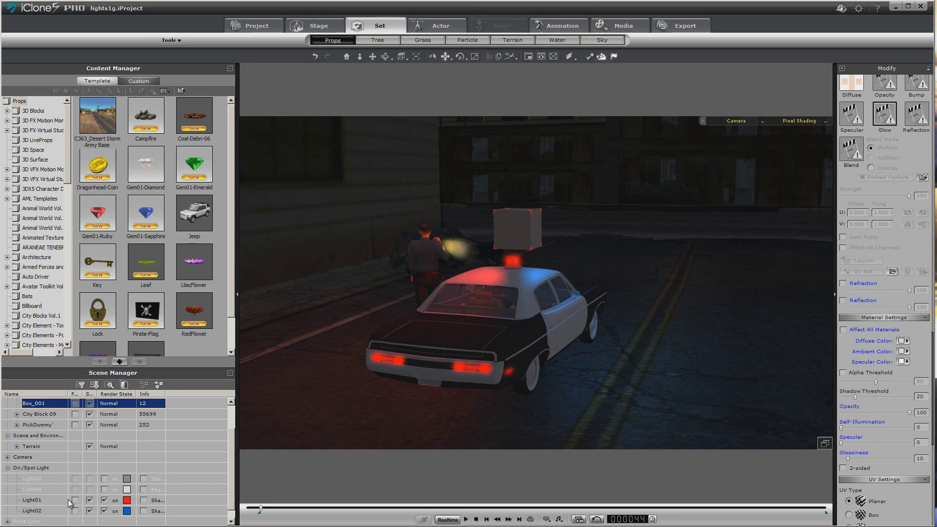
click(32, 500)
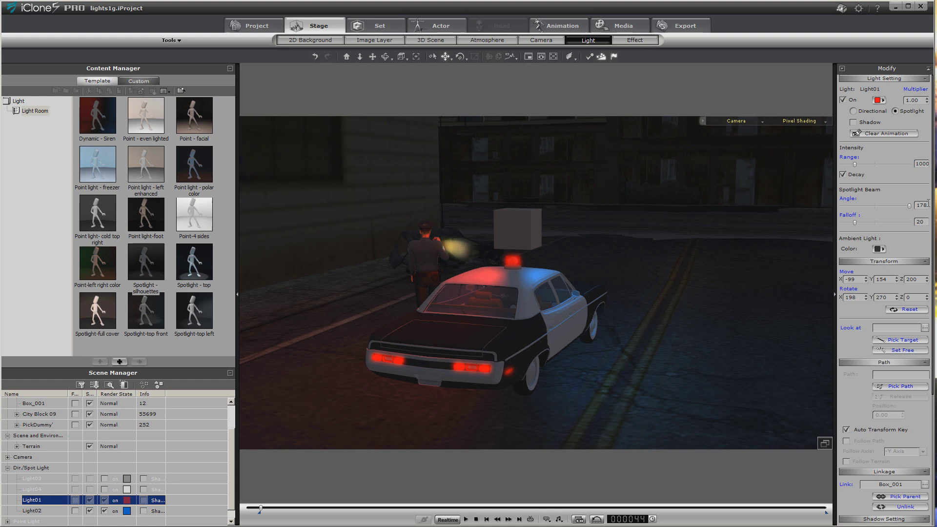
- Narrow the spotlight angle of Light01 and Light02 to 80
drag(895, 208, 838, 215)
key(Return)
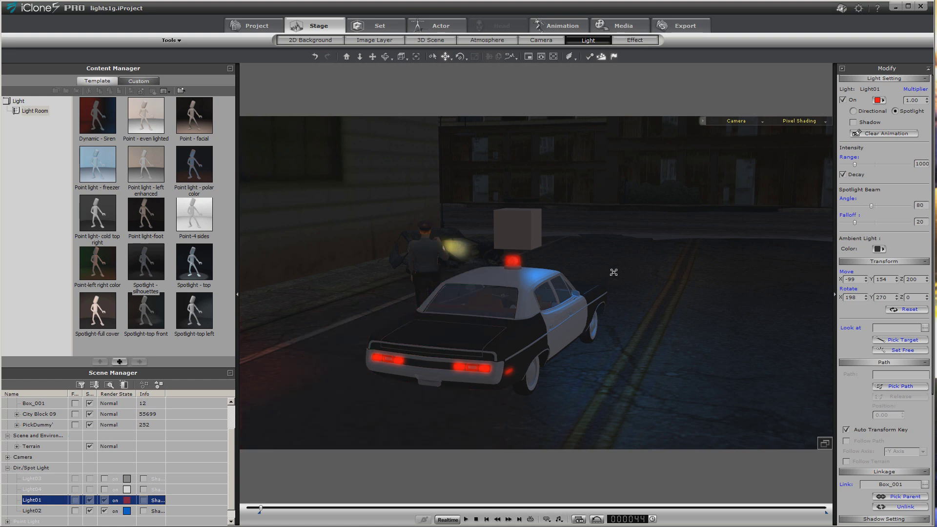
click(43, 510)
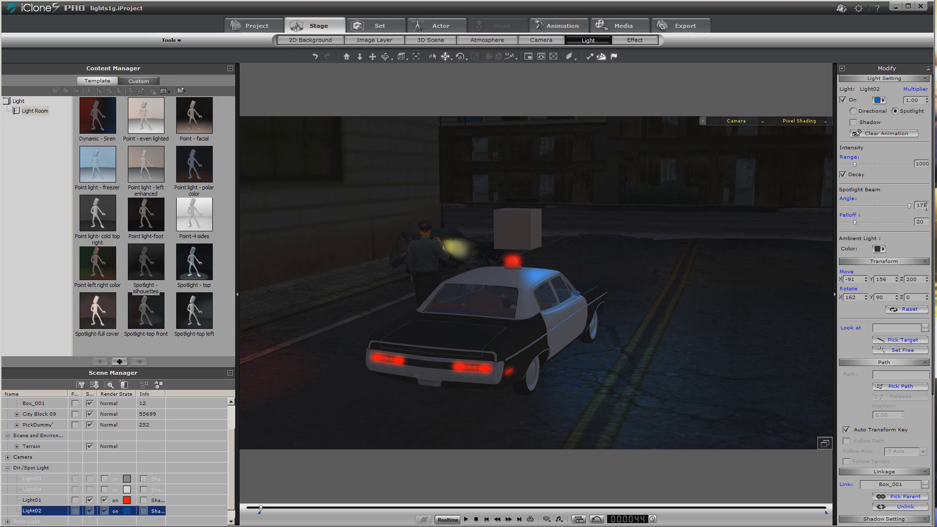
text(80)
- Raise the box above the police car, preview the animation, and seat the light on the roof light
click(38, 407)
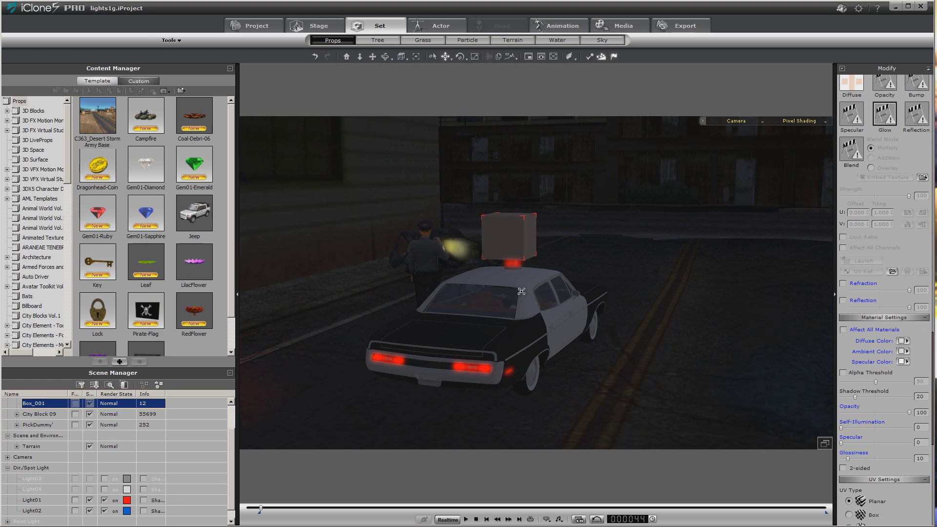
mouse_move(521, 291)
mouse_down()
mouse_move(554, 237)
mouse_move(529, 281)
mouse_move(518, 281)
mouse_up()
click(466, 519)
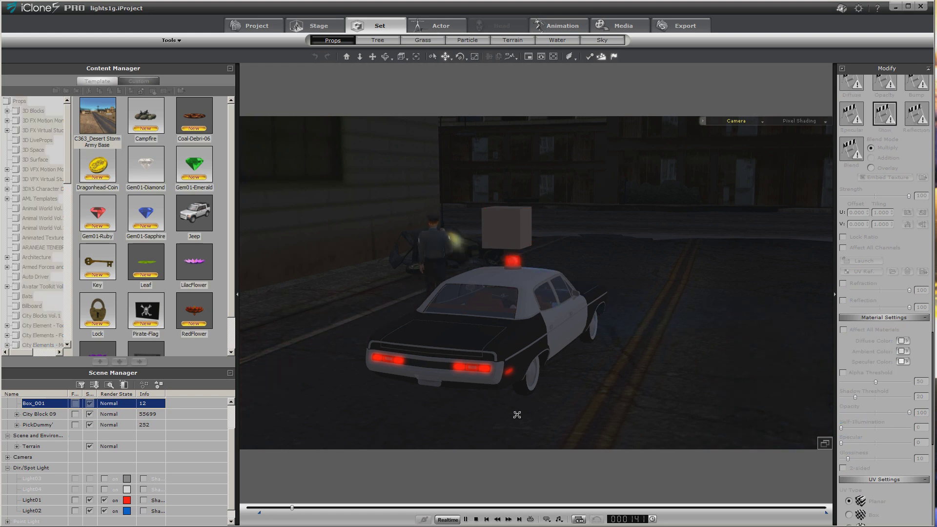
click(476, 519)
drag(512, 293, 518, 242)
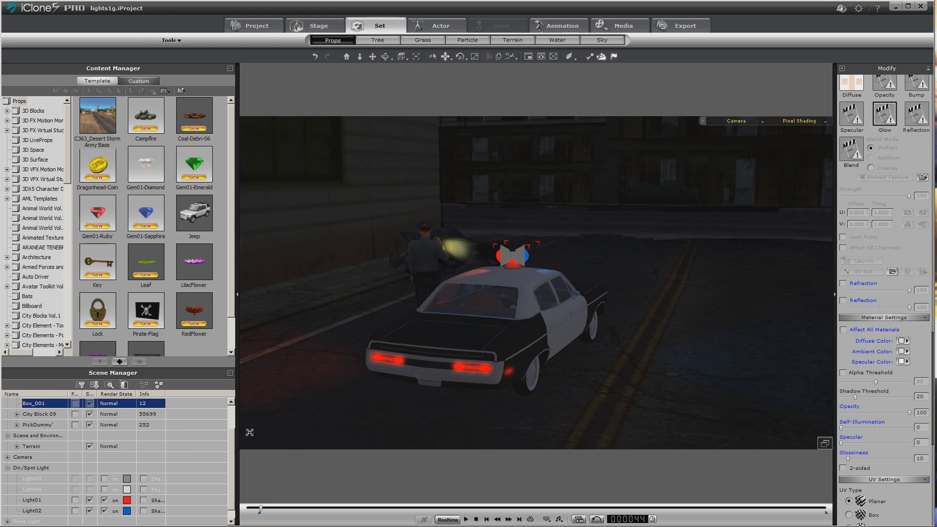
- Change Light02's colour to pure red
click(128, 511)
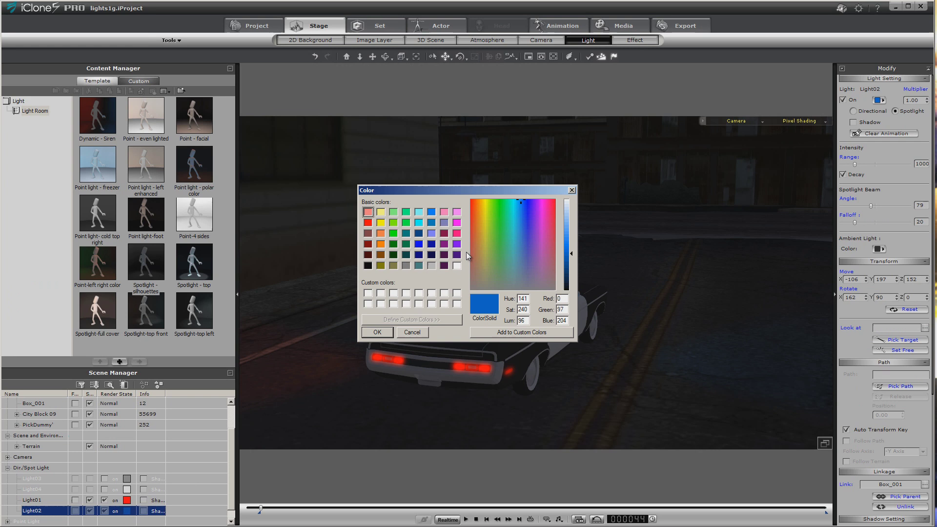
click(368, 223)
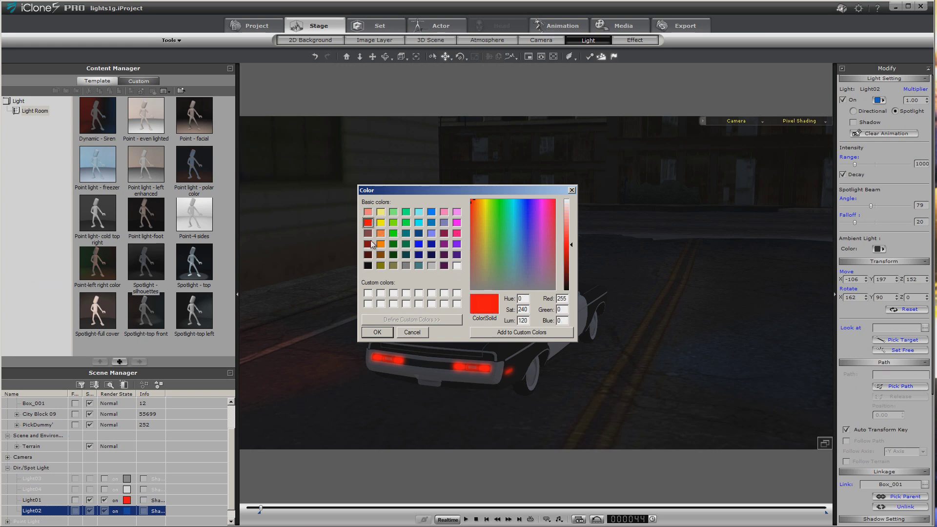
click(376, 332)
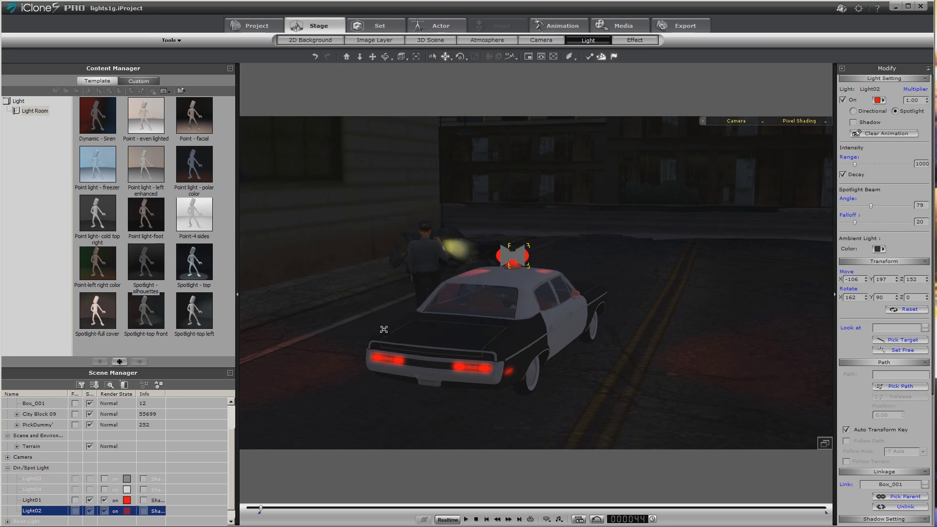
- Preview the red lighting, then collapse the content library and expand the Point Light group
click(466, 520)
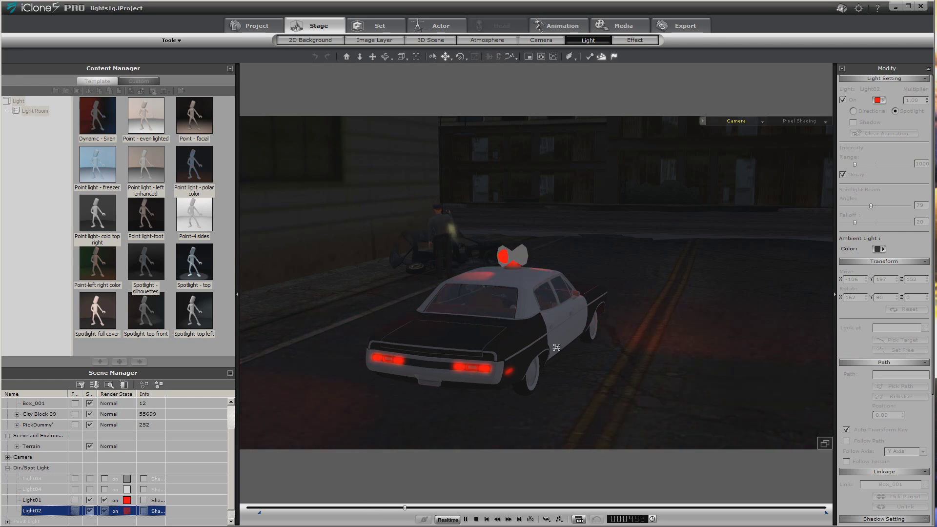
click(476, 519)
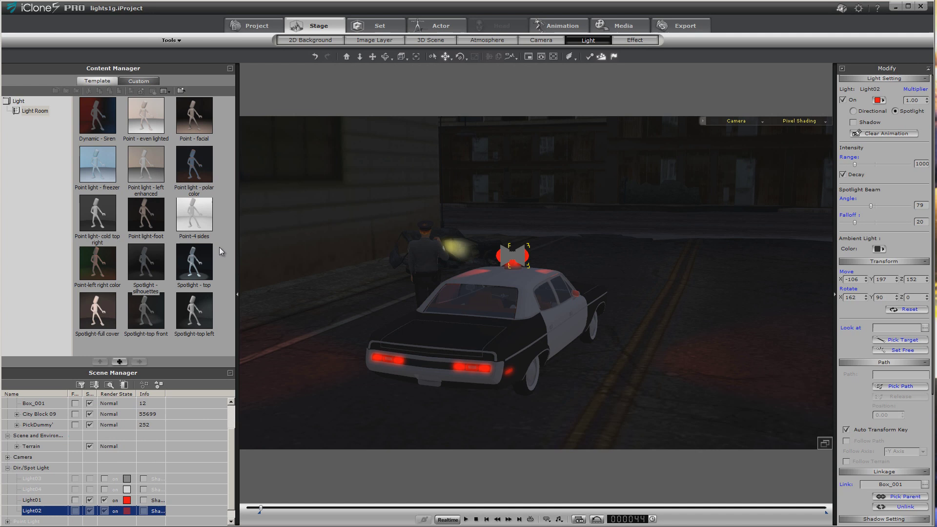
click(229, 68)
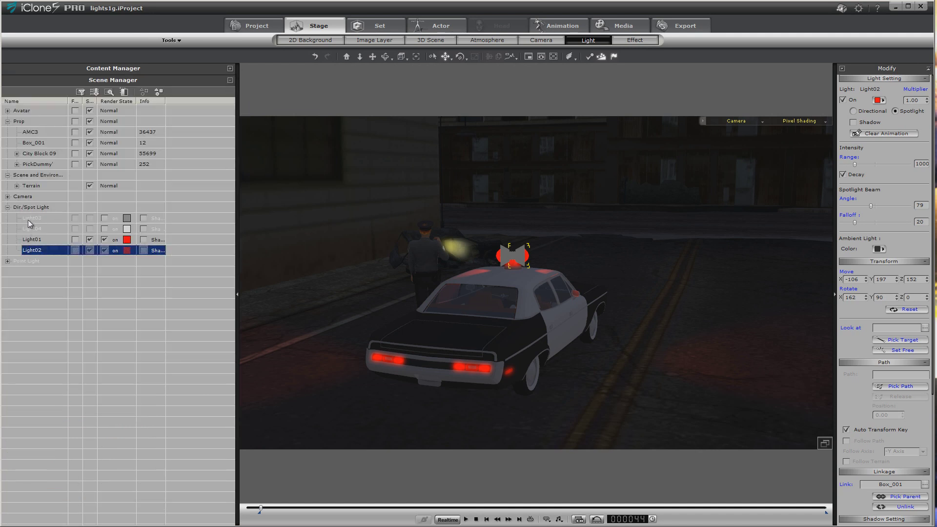
click(7, 261)
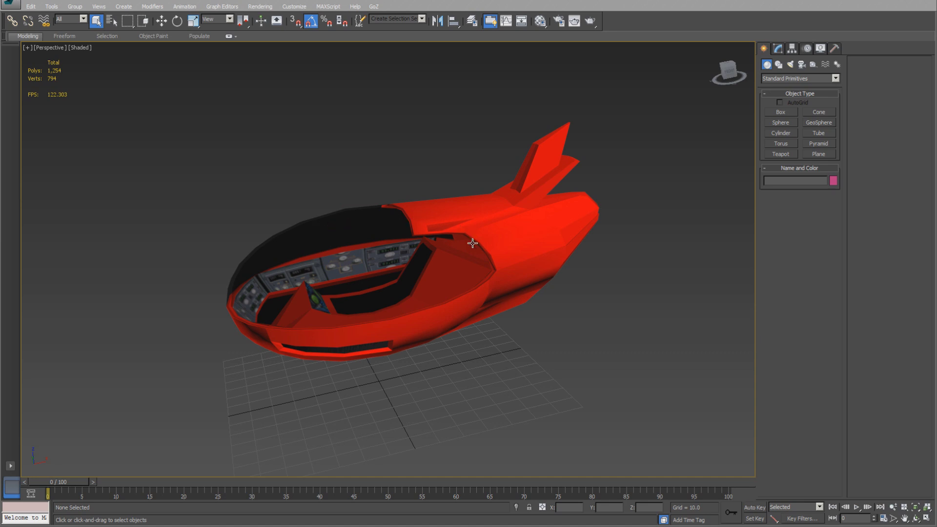
- Select the cockpit canopy, hide all other objects, and show its modifier stack in Modify
click(342, 237)
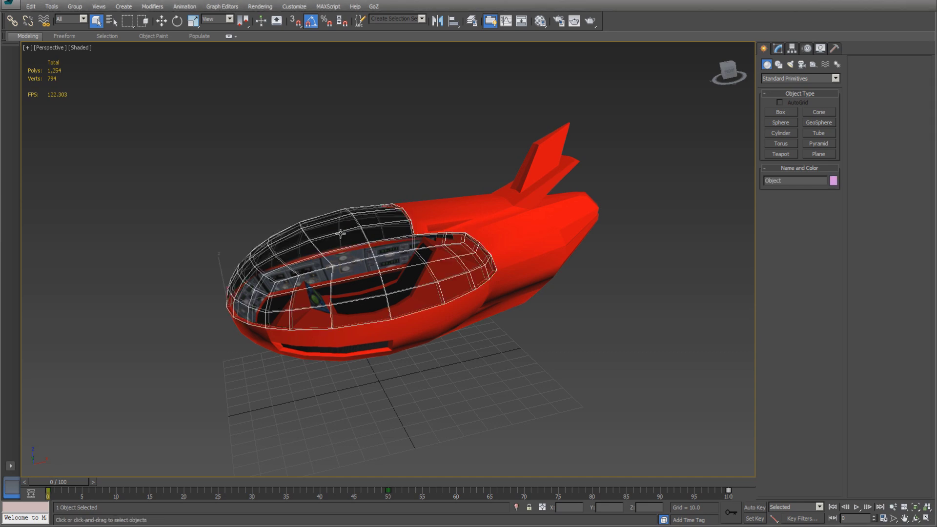
right_click(340, 235)
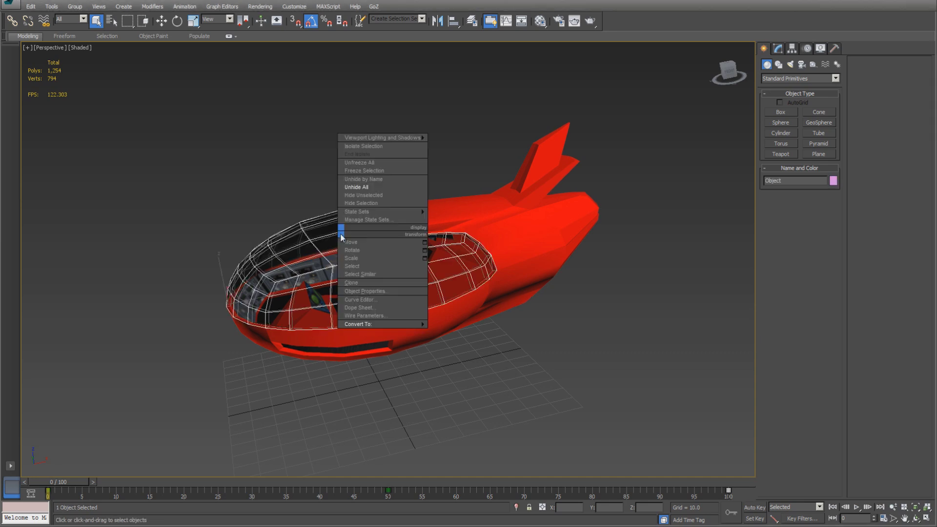
click(369, 204)
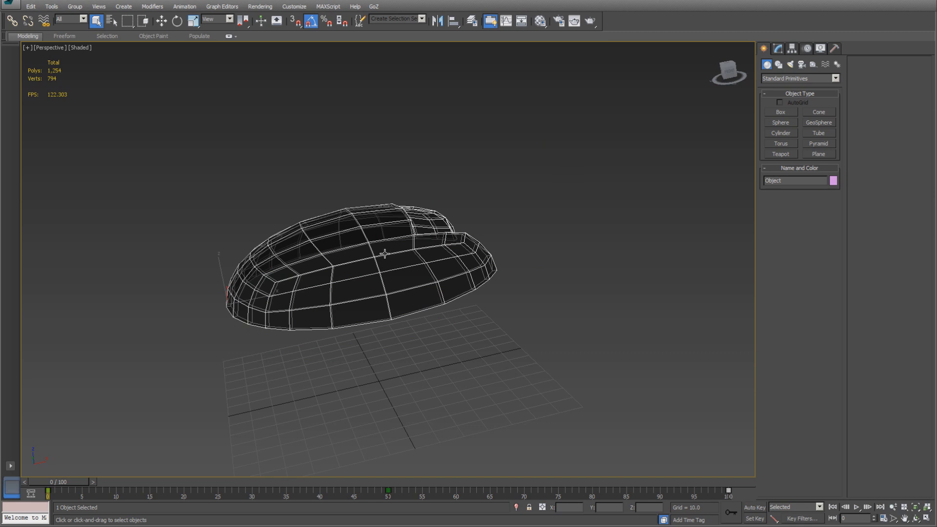
click(777, 48)
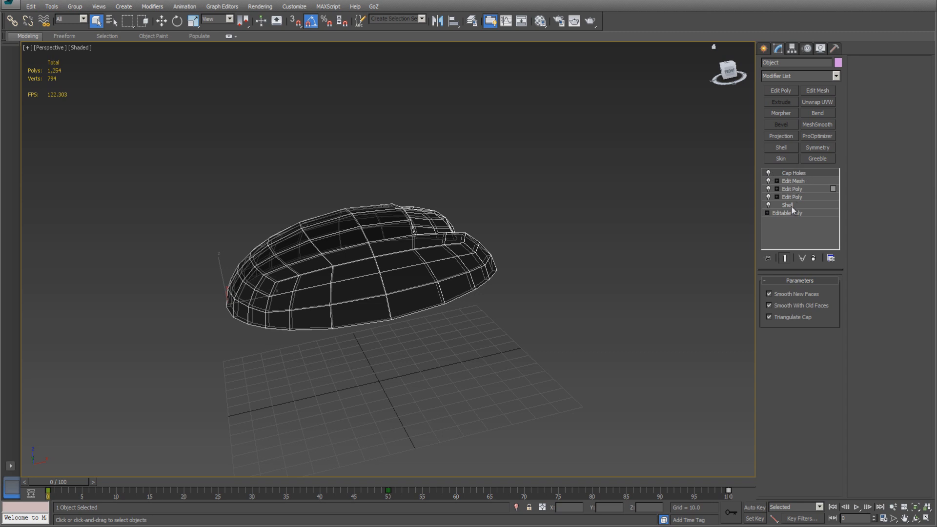
- Toggle the canopy's upper modifiers, switching off the Edit Poly steps and the Shell
click(768, 174)
click(768, 181)
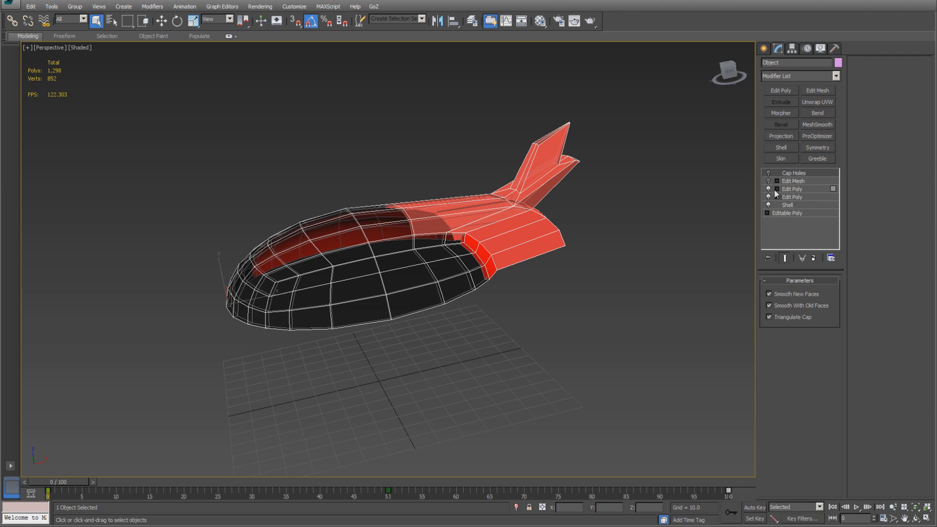
click(769, 189)
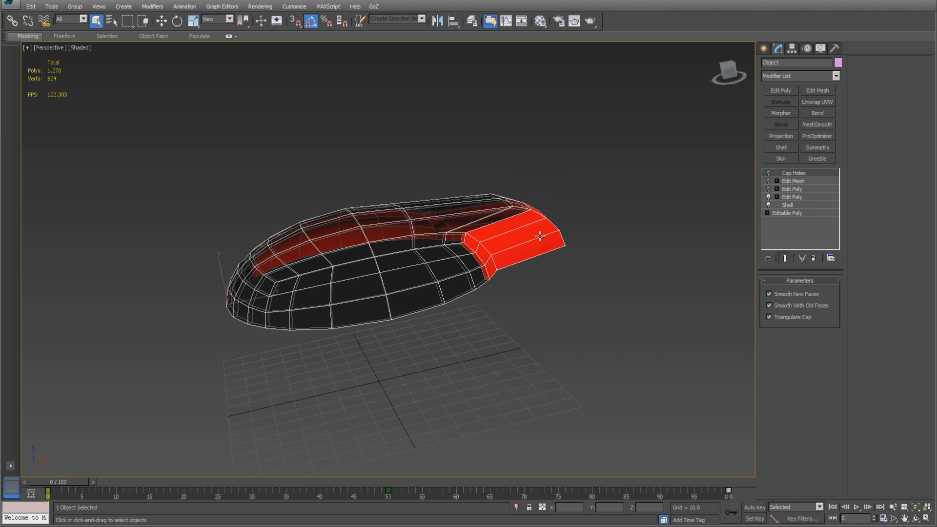
click(768, 196)
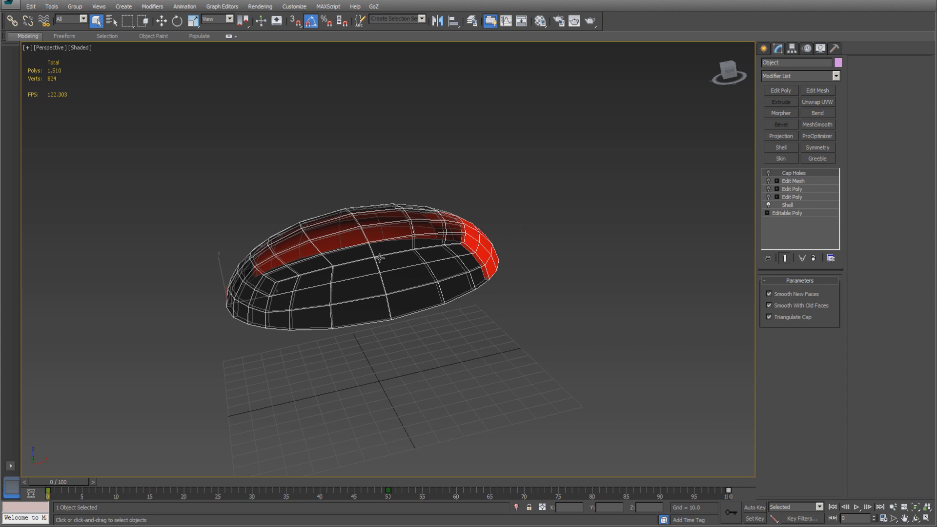
click(768, 205)
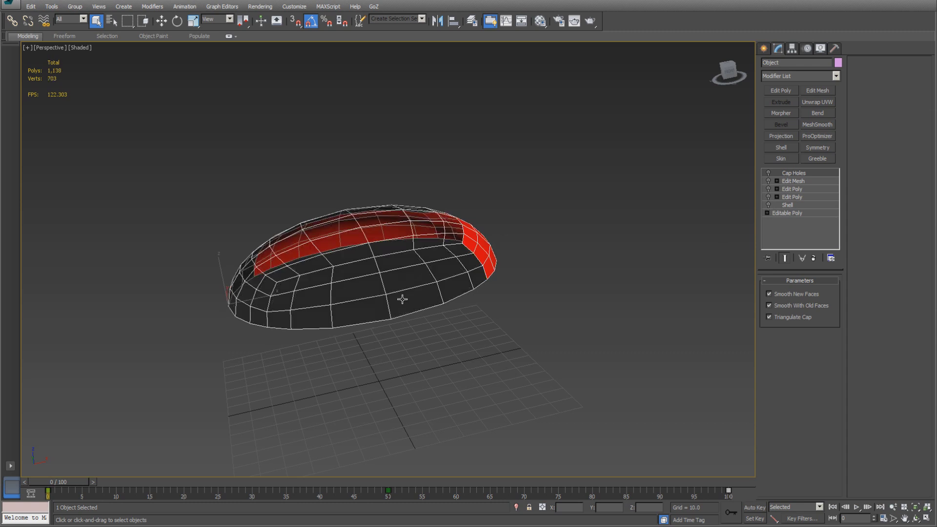
- Unhide all ship parts, then hide the canopy and the tail piece
right_click(538, 171)
click(551, 132)
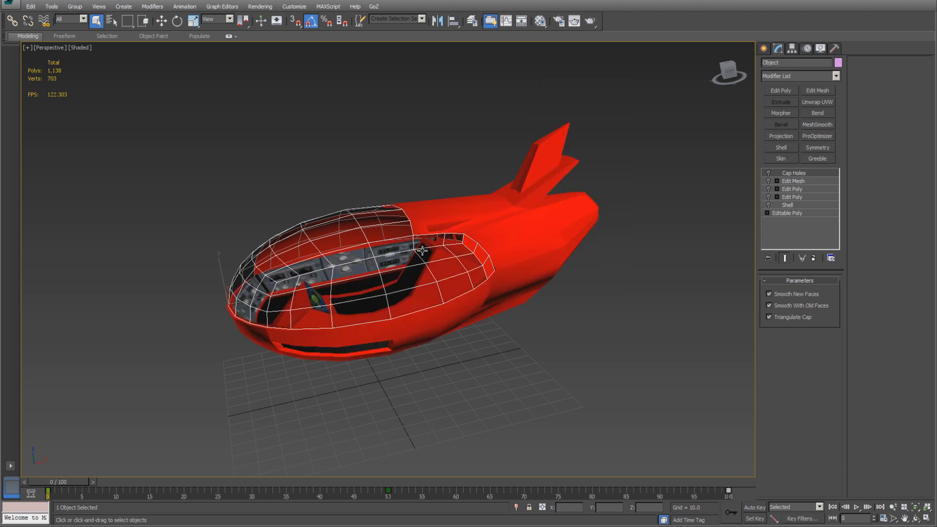
right_click(397, 257)
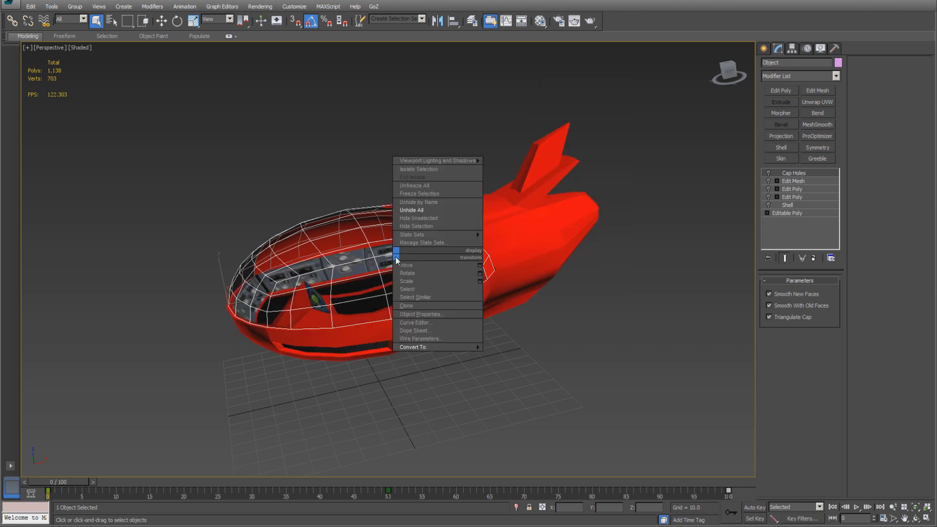
click(416, 227)
click(513, 214)
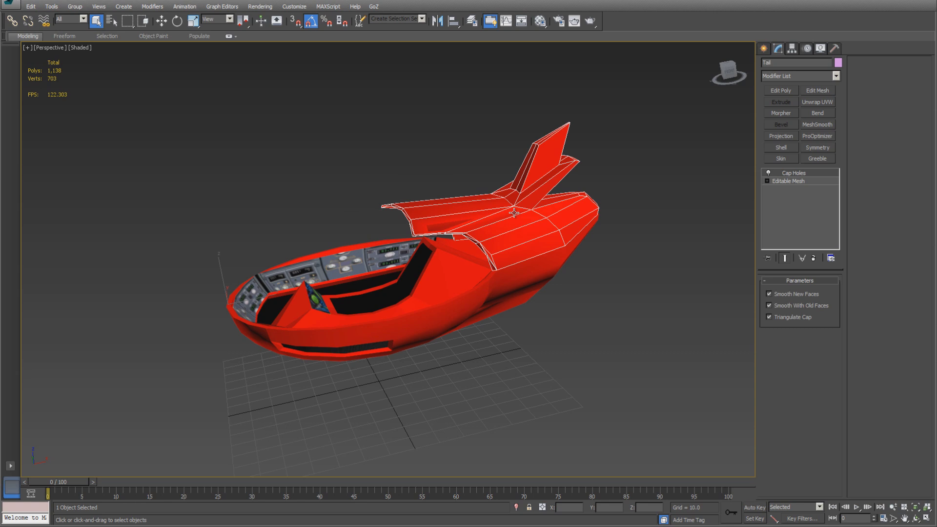
right_click(472, 223)
click(488, 189)
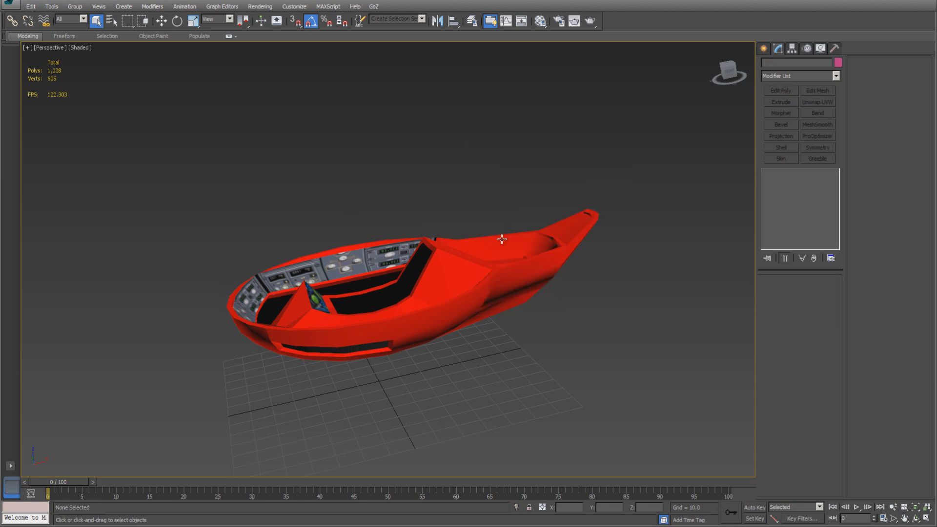
- Select the red hull, view it from above, and compare its top Edit Mesh on and off
click(494, 269)
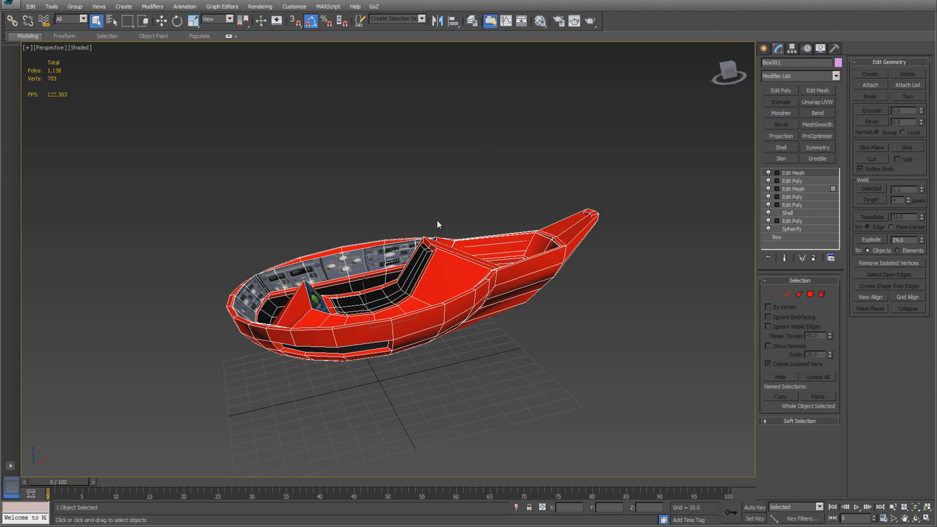
click(916, 518)
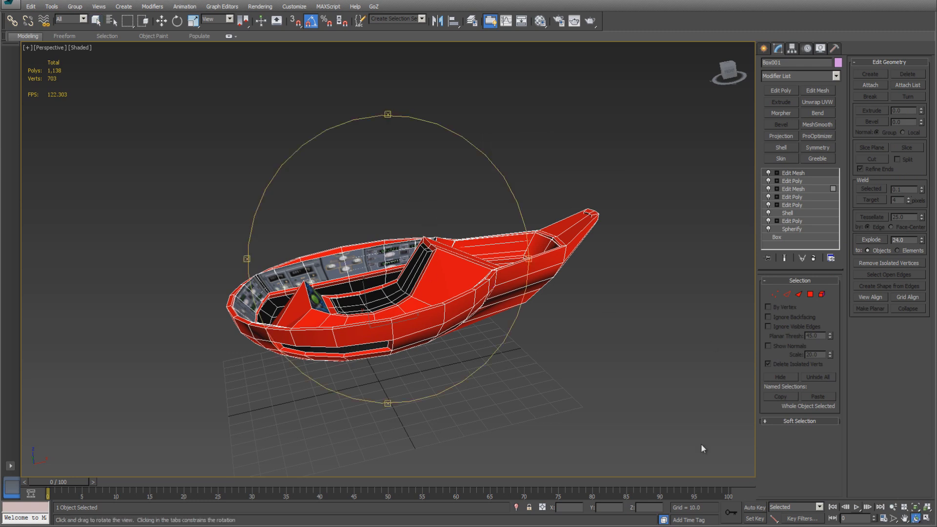
drag(421, 290, 422, 315)
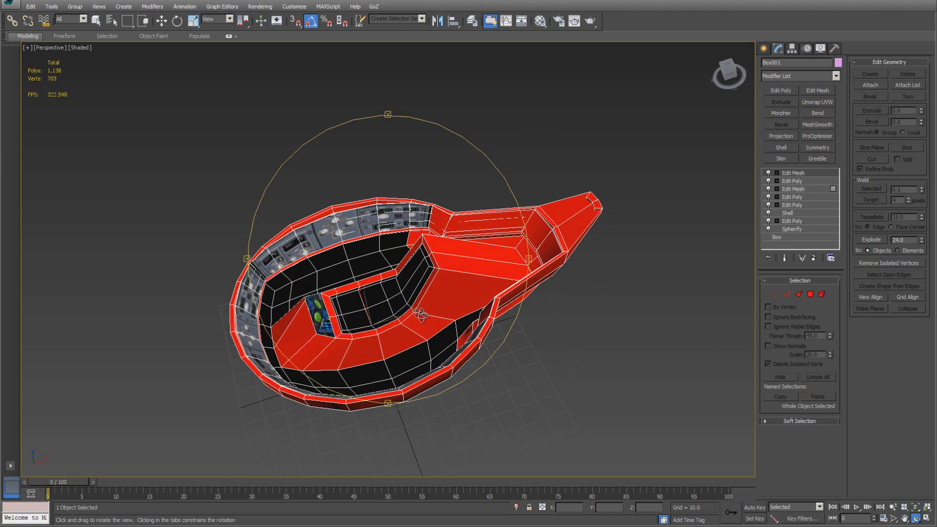
click(768, 172)
click(767, 173)
click(768, 172)
click(768, 172)
- Compare the hull's Edit Poly and Edit Mesh modifiers, leaving the third Edit Mesh off
click(768, 174)
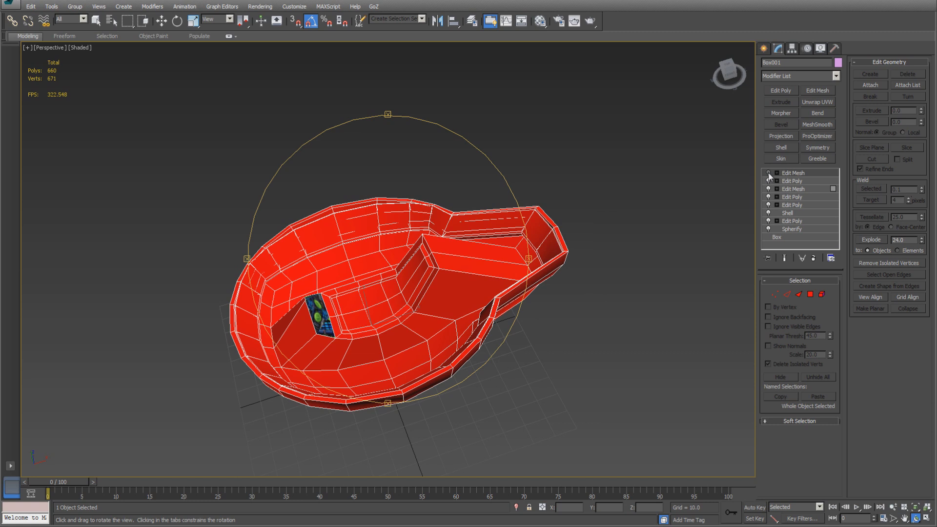
click(769, 181)
click(769, 181)
click(768, 181)
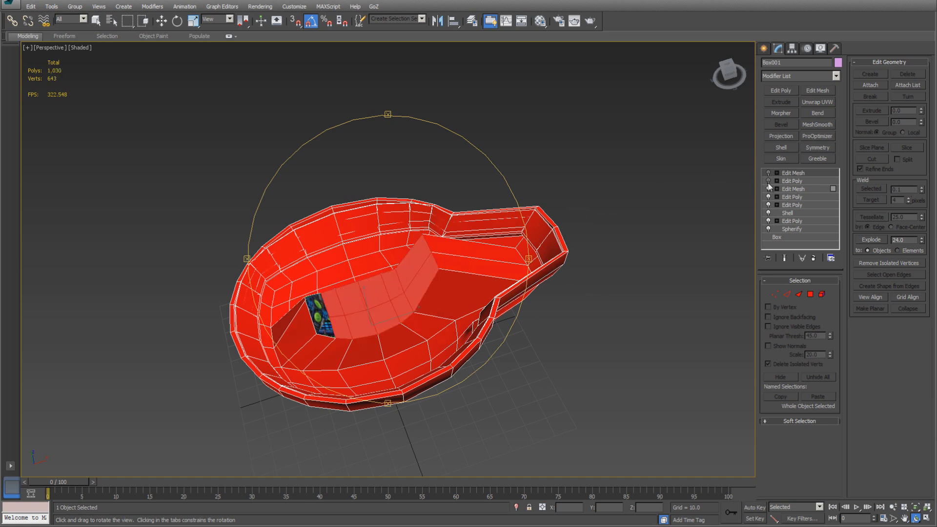
click(769, 183)
click(769, 183)
click(768, 189)
click(768, 191)
click(769, 191)
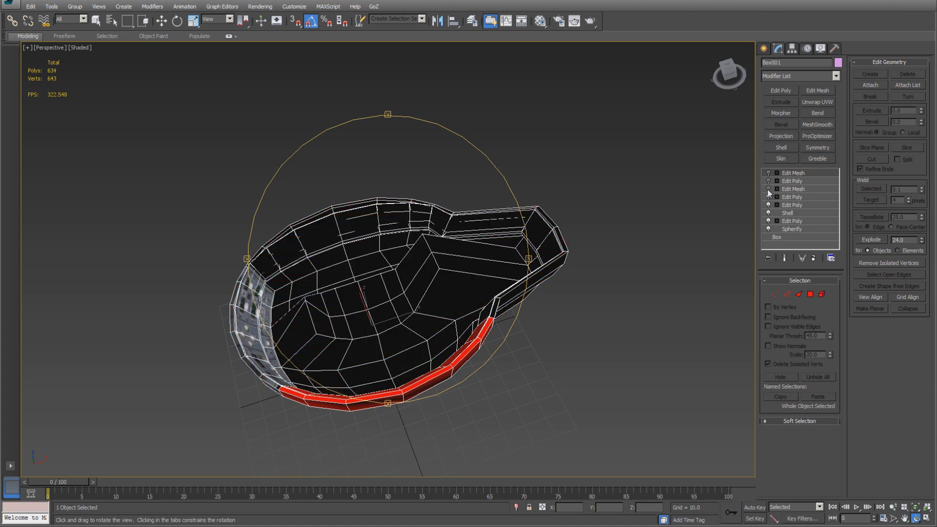
click(768, 190)
click(768, 191)
click(768, 190)
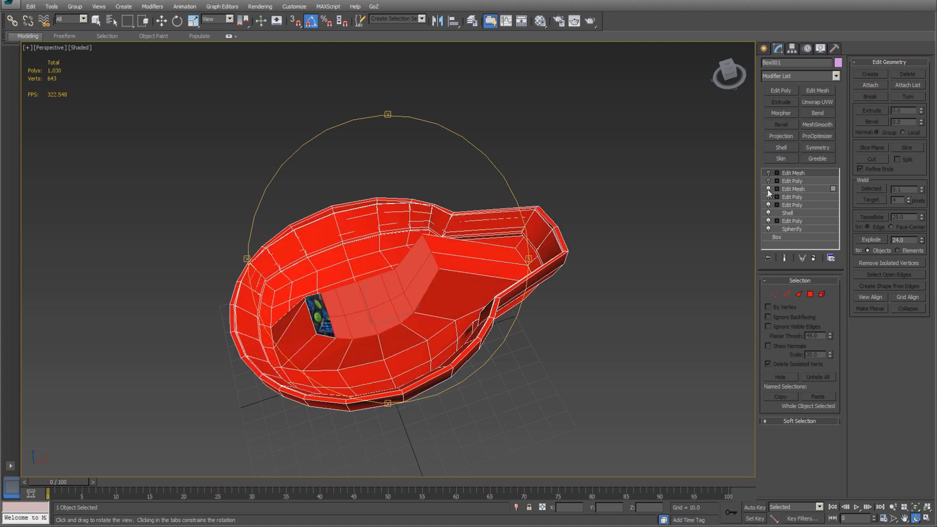
click(768, 190)
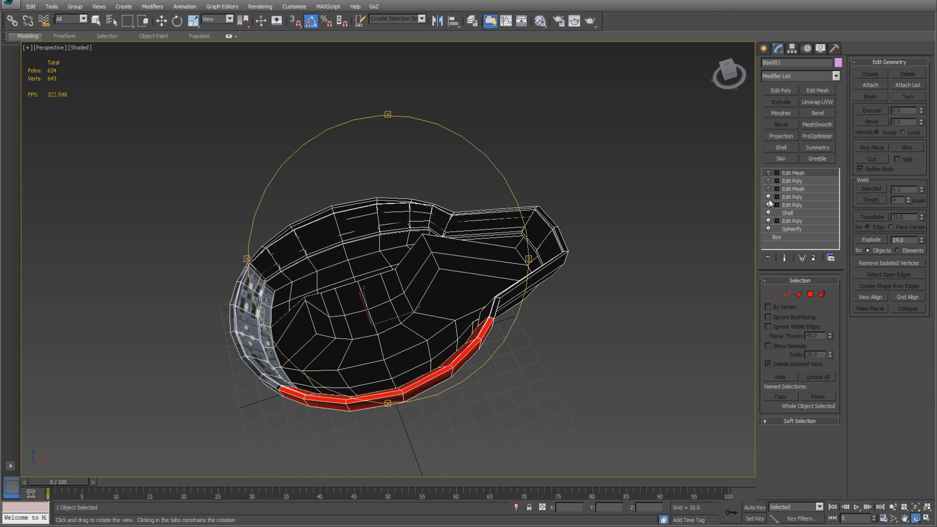
- Disable the lower Edit Polys, Shell and reshaping step to reveal the rounded bowl shape
click(769, 205)
click(769, 205)
click(768, 197)
click(769, 197)
click(769, 197)
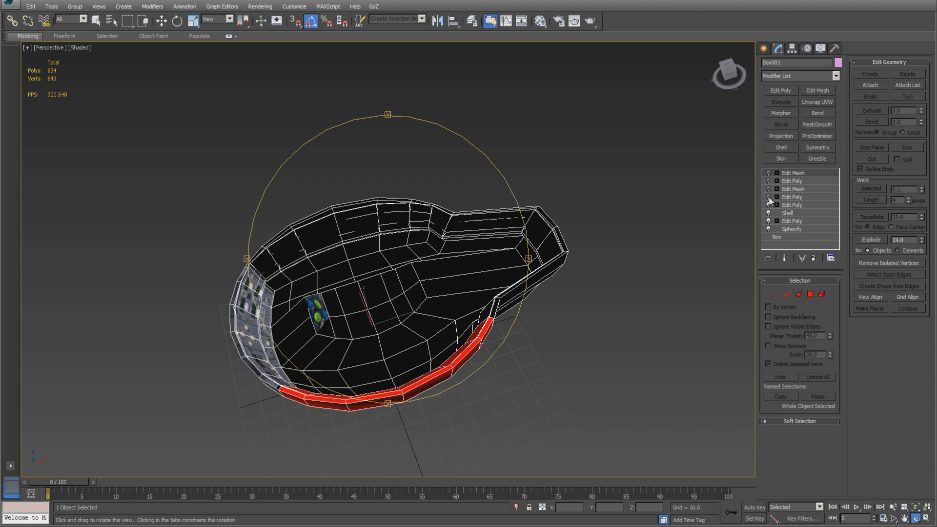
click(768, 206)
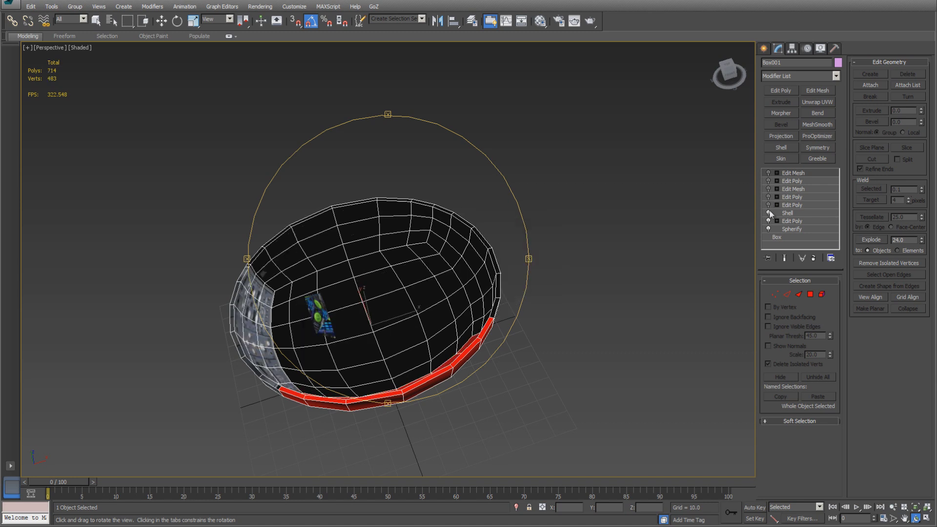
click(768, 214)
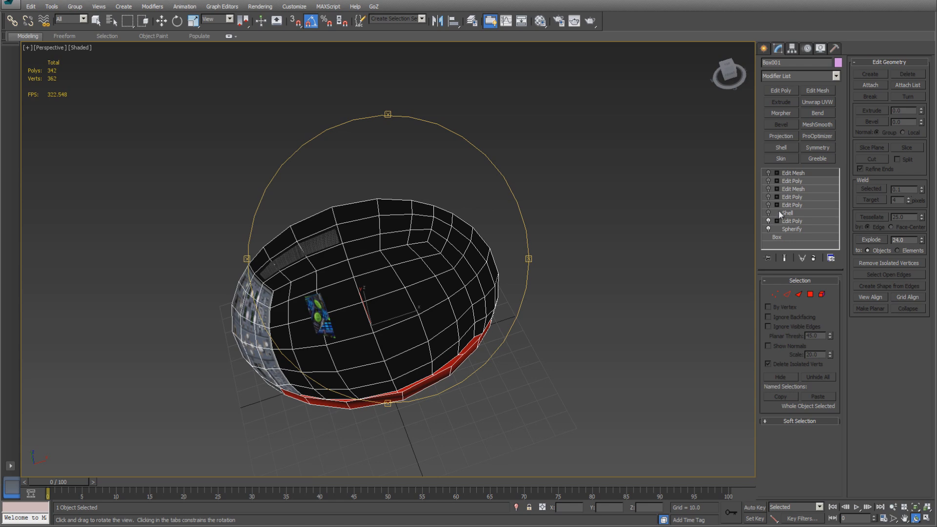
click(768, 221)
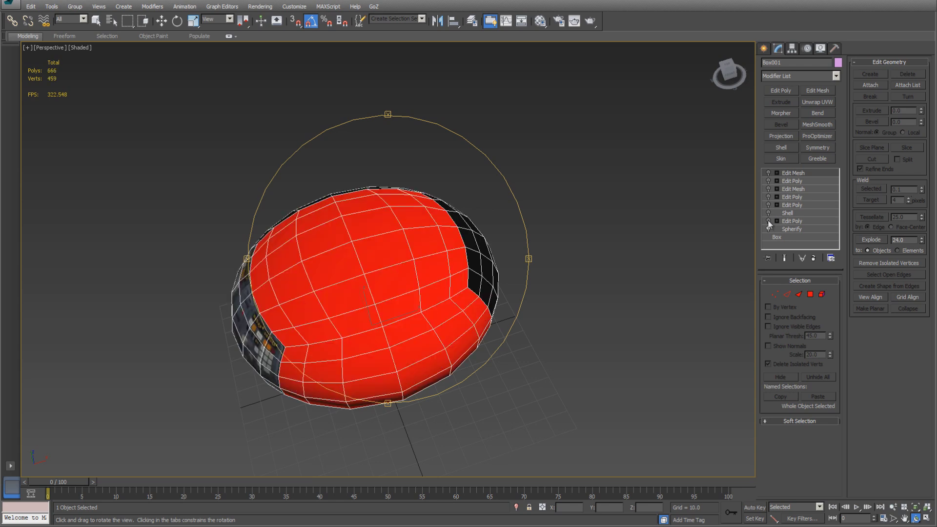
mouse_move(382, 271)
mouse_down()
mouse_move(391, 278)
mouse_move(414, 227)
mouse_move(488, 203)
mouse_move(349, 192)
mouse_move(299, 257)
mouse_move(403, 271)
mouse_move(379, 247)
mouse_move(387, 265)
mouse_up()
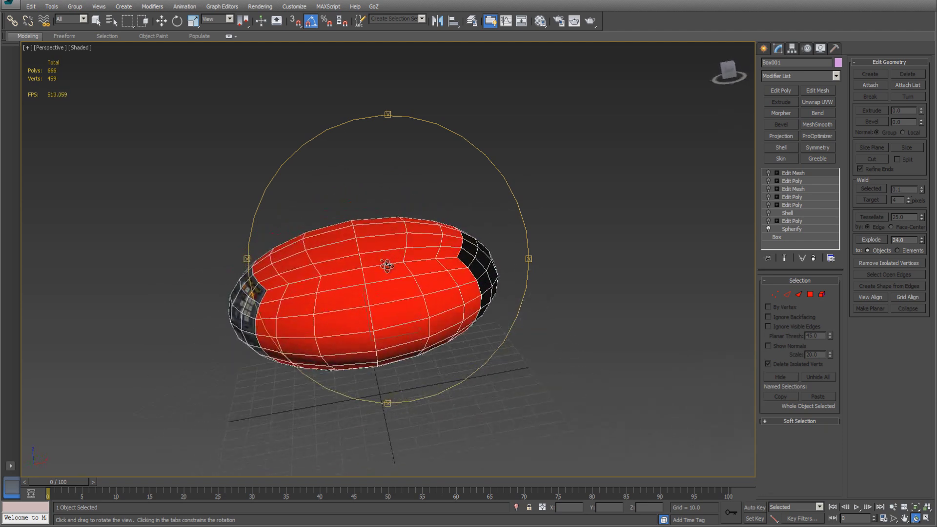
click(768, 228)
drag(443, 253, 415, 266)
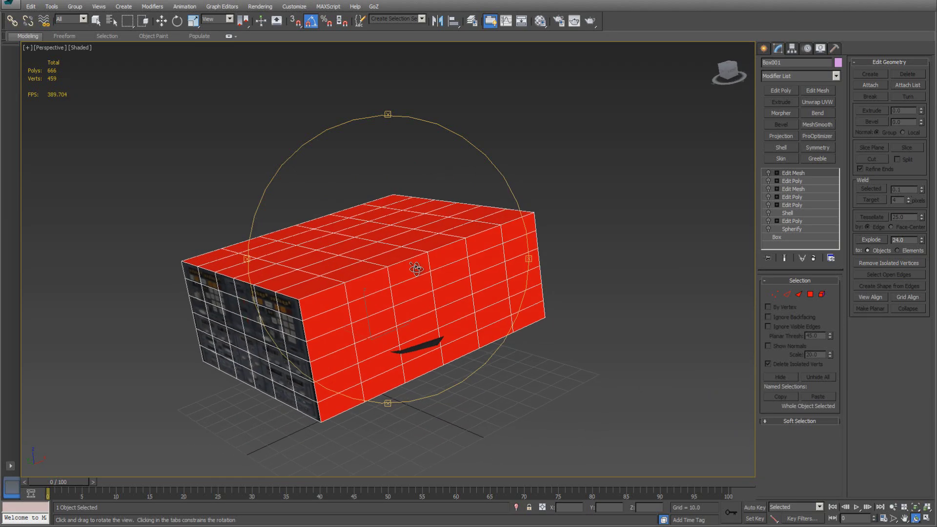
click(768, 229)
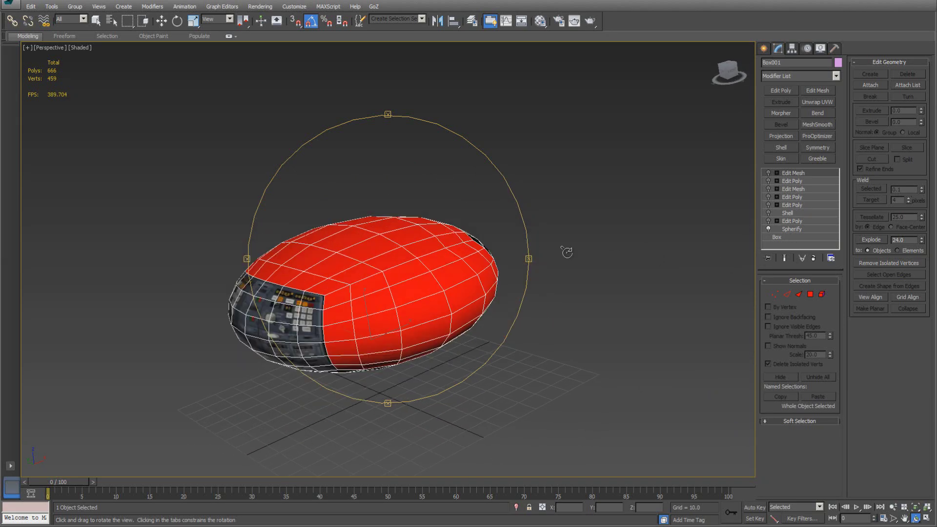
mouse_move(420, 280)
mouse_down()
mouse_move(404, 271)
mouse_move(412, 275)
mouse_up()
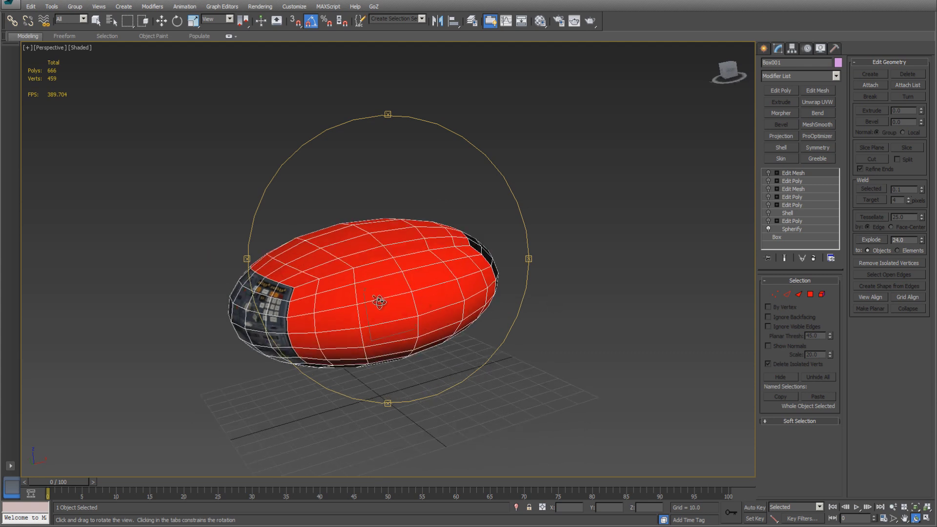
drag(367, 294, 387, 298)
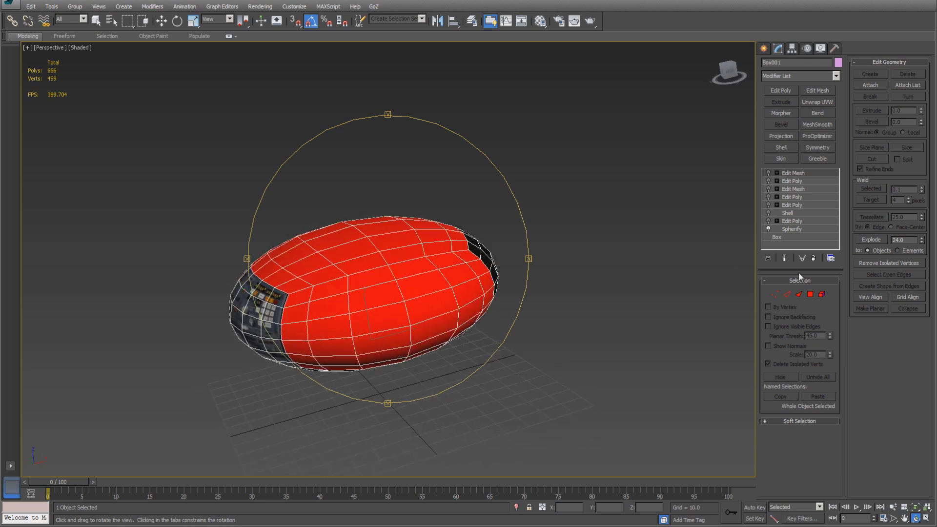
- Turn every hull modifier back on, from Spherify up to the top cockpit-panel step
click(768, 228)
click(768, 229)
click(768, 221)
click(768, 213)
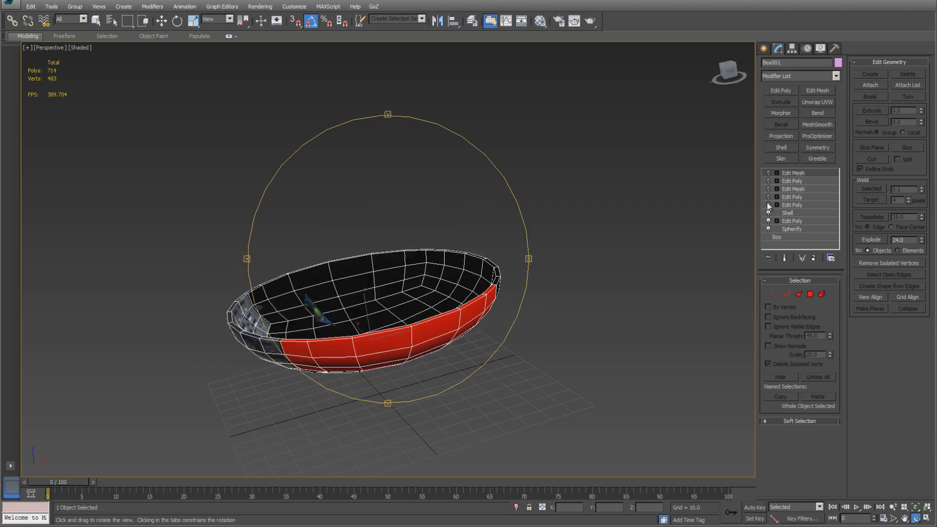
click(768, 205)
click(768, 197)
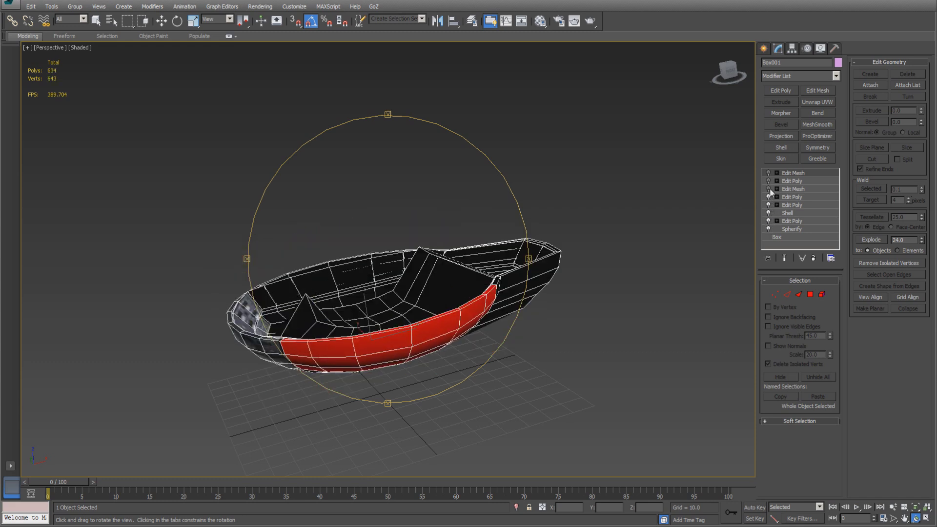
click(768, 189)
click(768, 181)
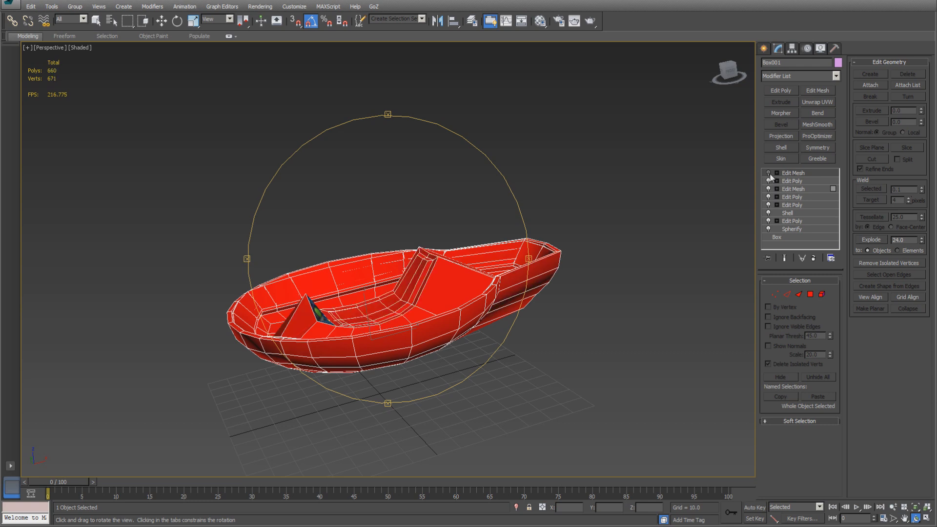
click(769, 173)
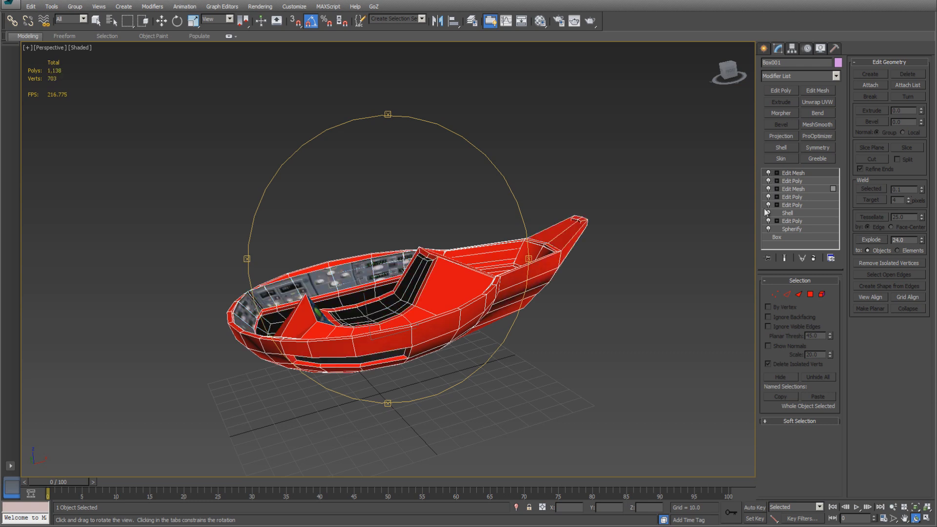
- Unhide all hidden ship parts and select the canopy
key(Escape)
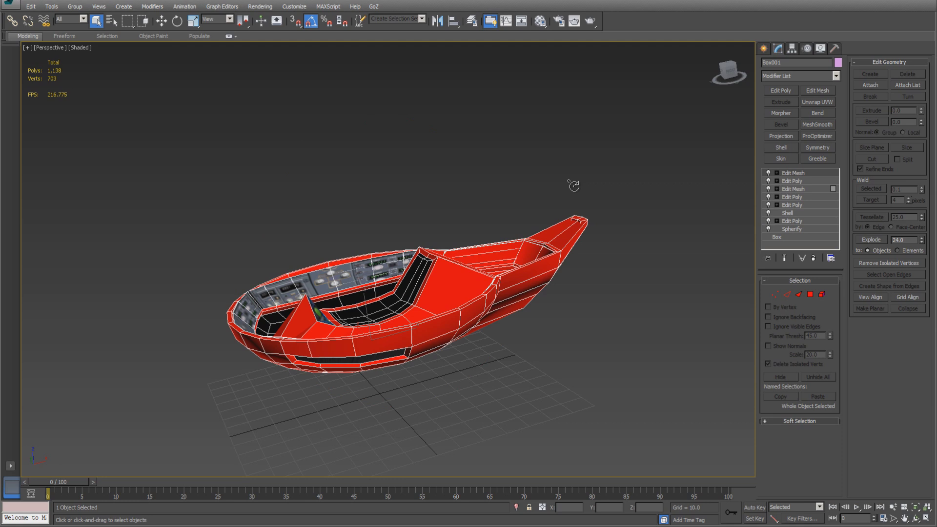
right_click(573, 186)
click(596, 139)
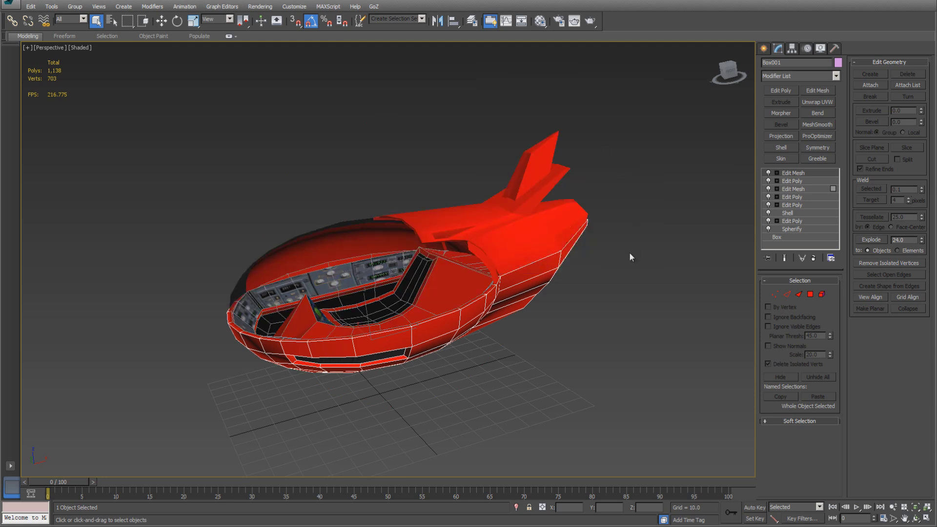
click(629, 257)
click(407, 258)
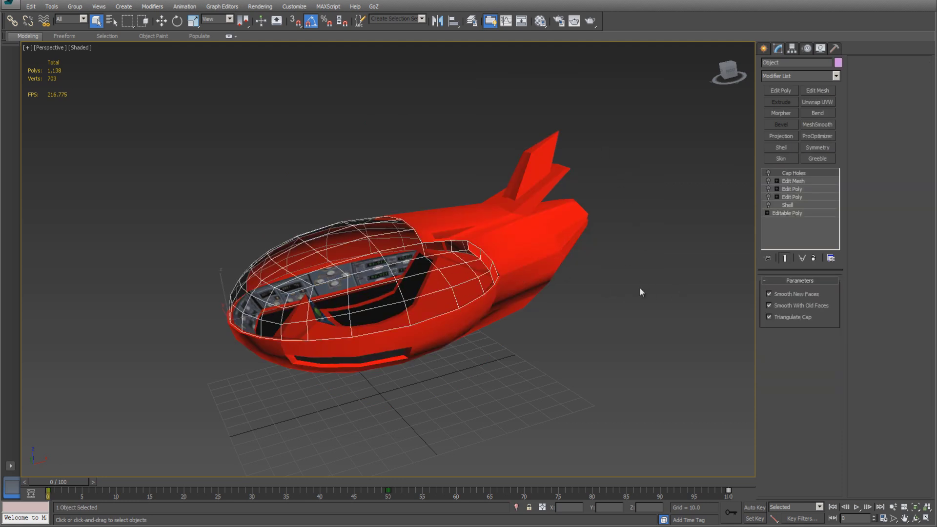
- Drag out a single box roughly 133 × 118 × 106 units in the Top viewport
click(523, 222)
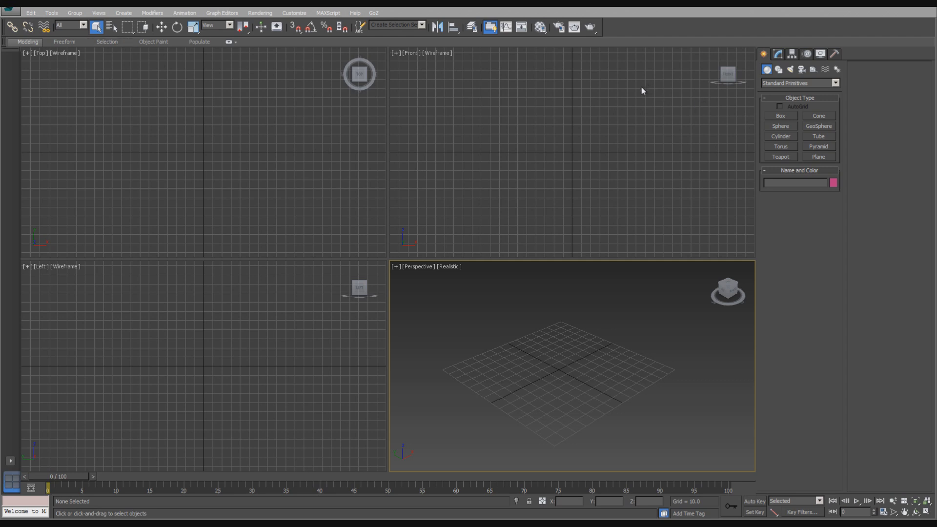
click(792, 115)
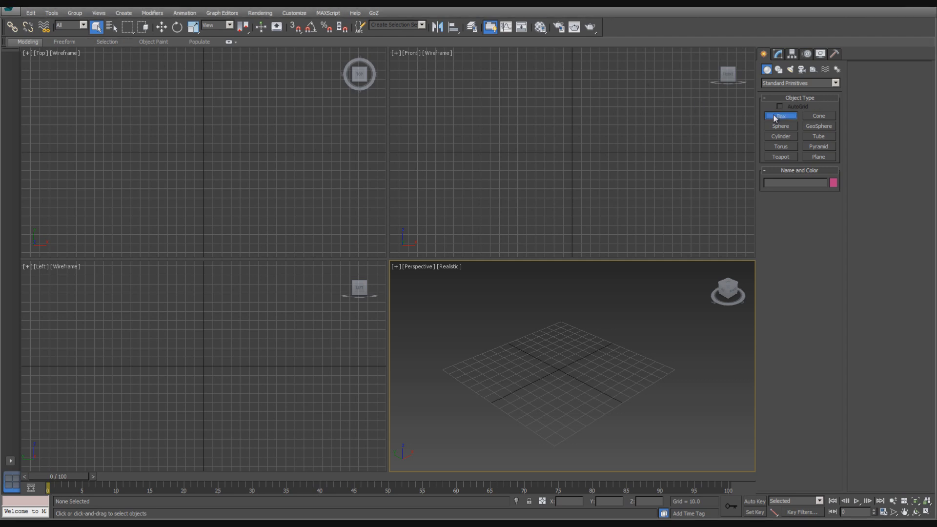
drag(150, 91, 255, 212)
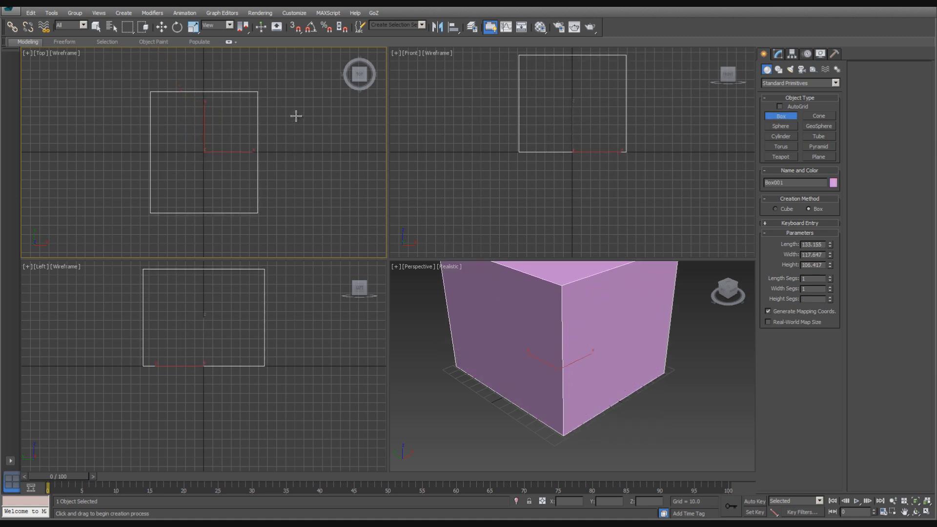
right_click(414, 320)
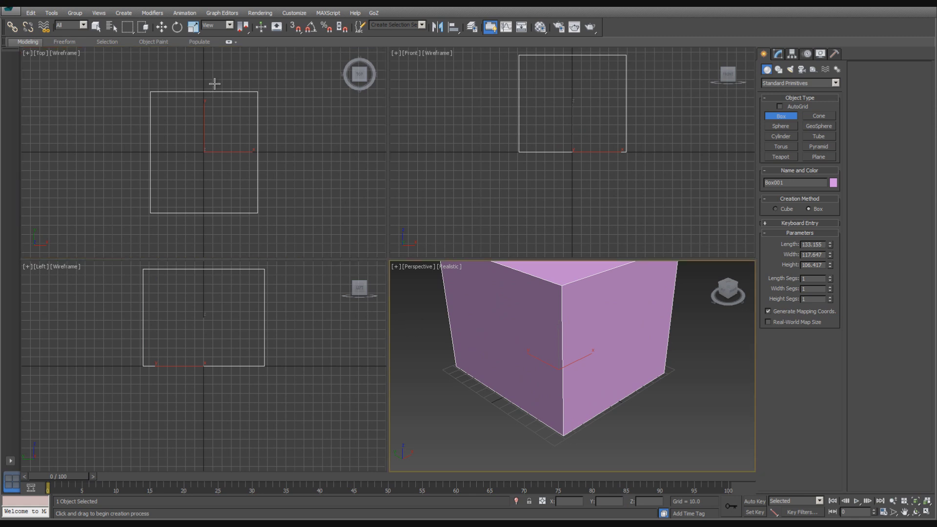
click(96, 27)
click(411, 304)
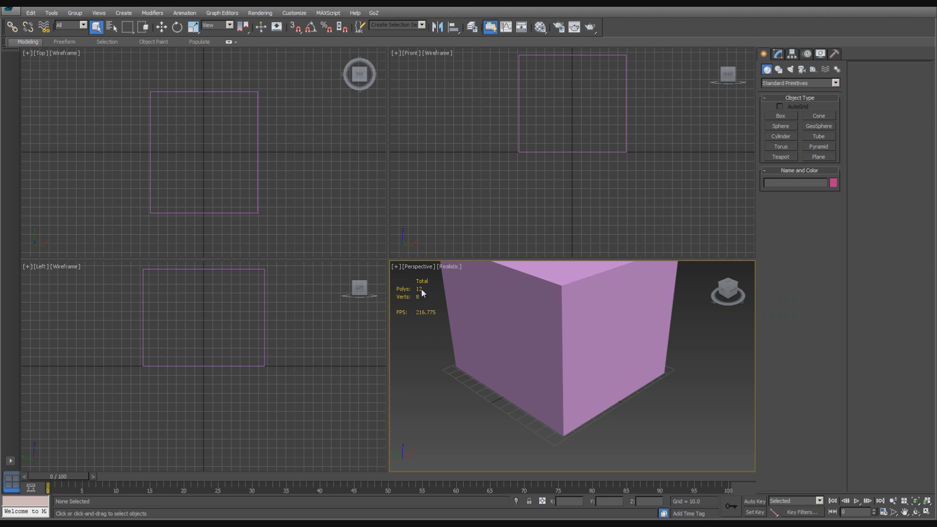
- Give the box 6 length, 6 width and 6 height segments
click(558, 303)
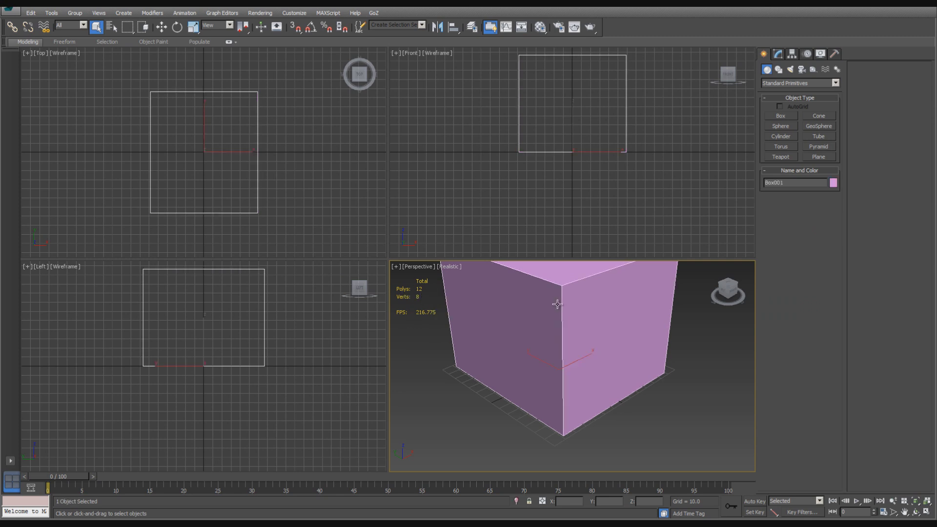
click(778, 55)
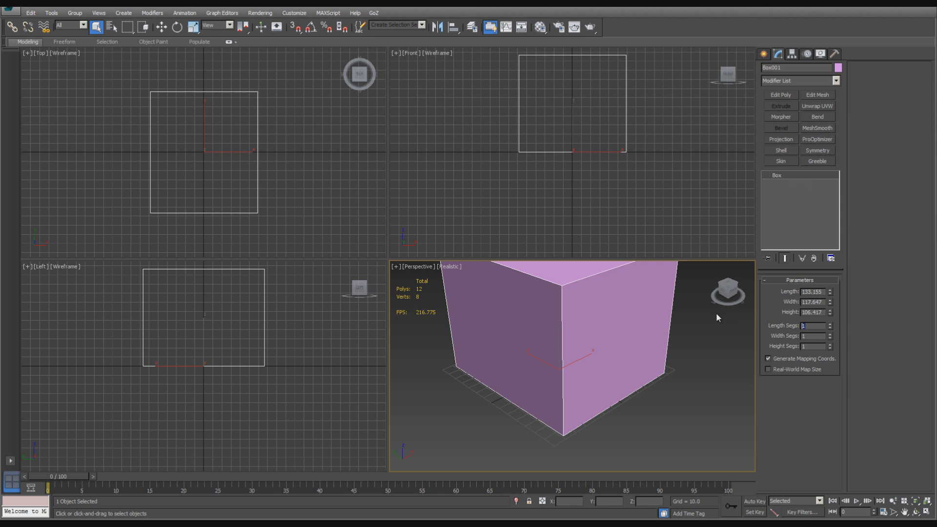
text(6)
key(Tab)
text(6)
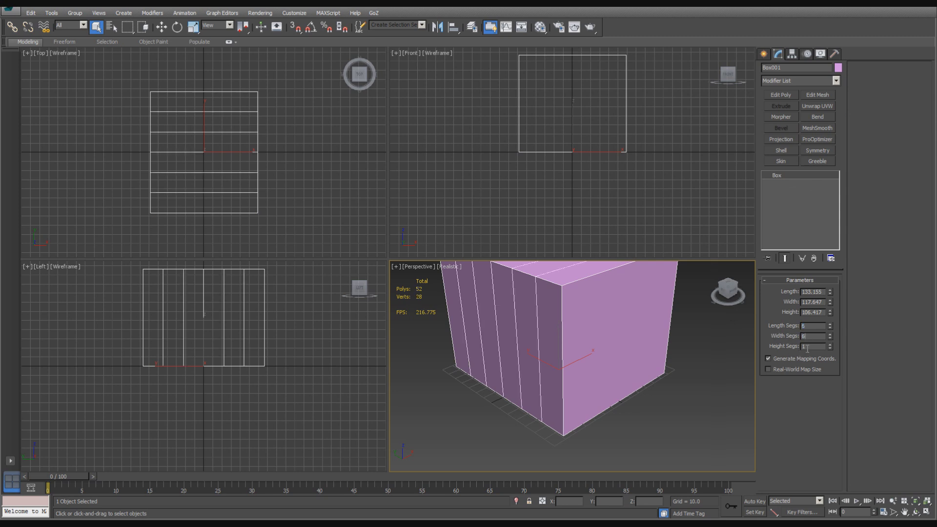
key(Tab)
text(6)
key(Return)
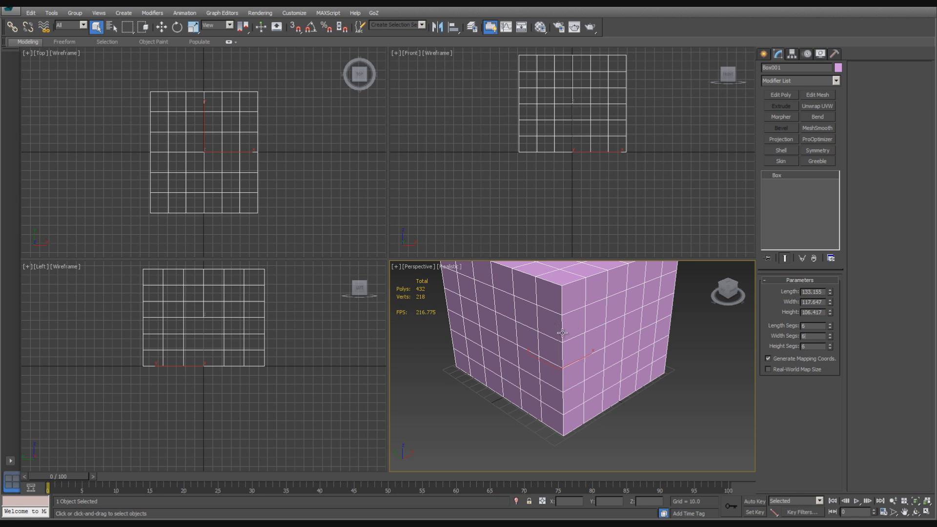
- Add a Spherify modifier to the box, leaving the amount at 100 percent
scroll(605, 332, down, 5)
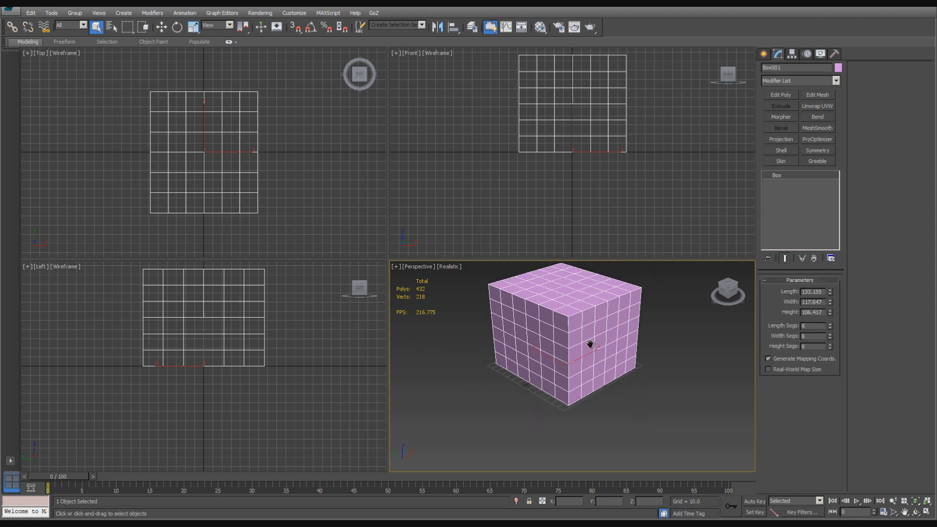
click(836, 81)
drag(838, 145, 848, 410)
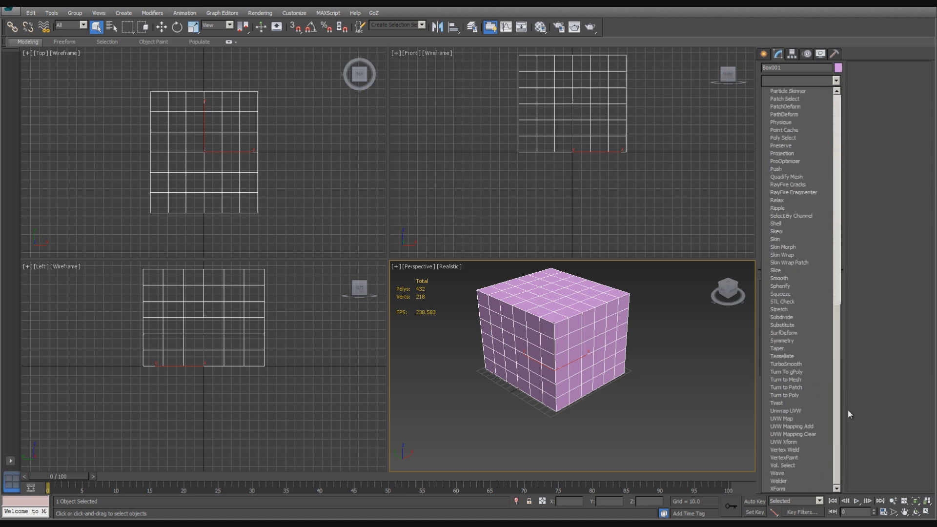
click(827, 284)
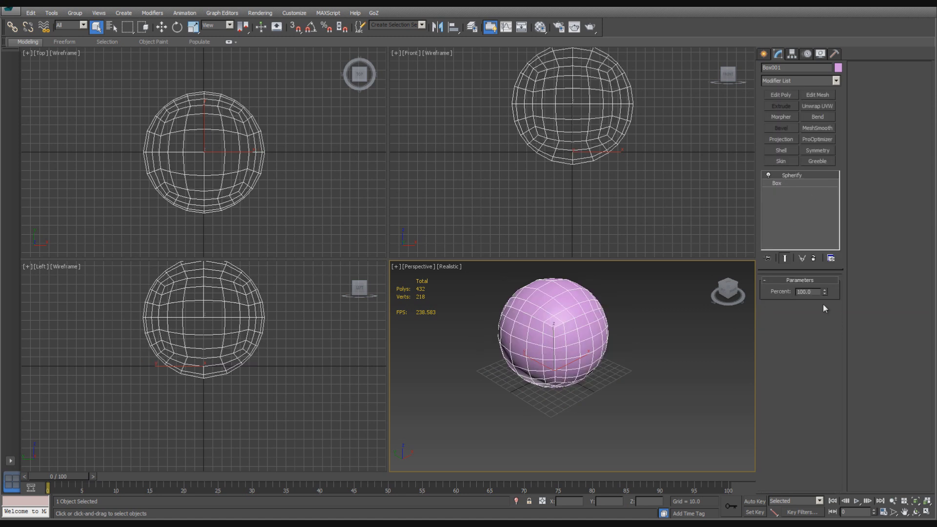
middle_drag(641, 178, 644, 227)
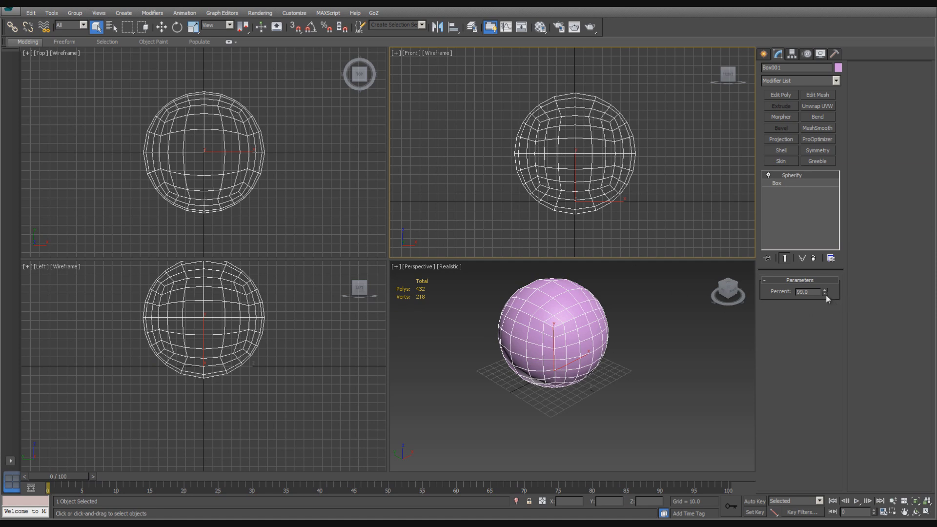
mouse_move(826, 294)
mouse_down()
mouse_move(834, 312)
mouse_move(839, 289)
mouse_up()
drag(827, 298, 833, 273)
- Add an Edit Poly modifier above Spherify in Polygon mode, viewing the sphere's front
click(780, 95)
click(810, 356)
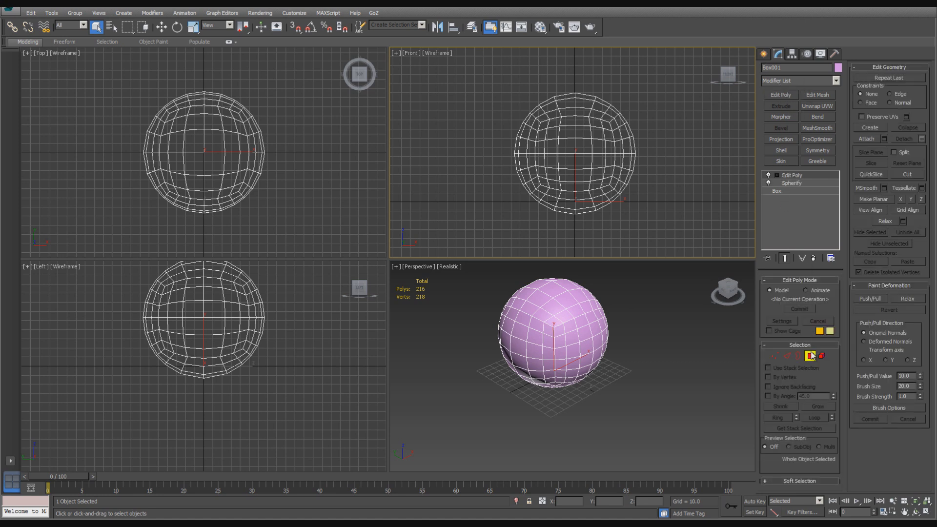
click(916, 512)
drag(590, 347, 558, 329)
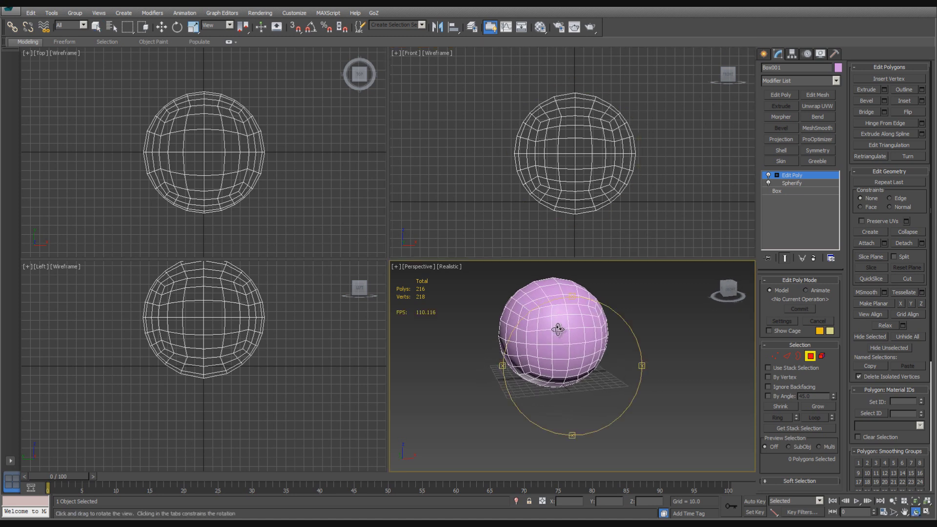
click(95, 27)
- Select 24 front polygons row by row and column by column to form the visor patch
click(543, 324)
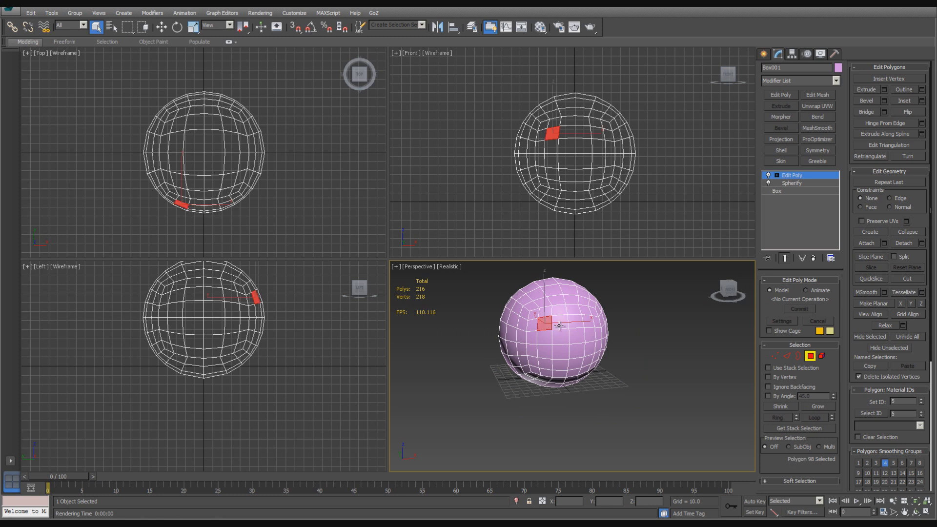
ctrl+click(559, 324)
ctrl+click(575, 323)
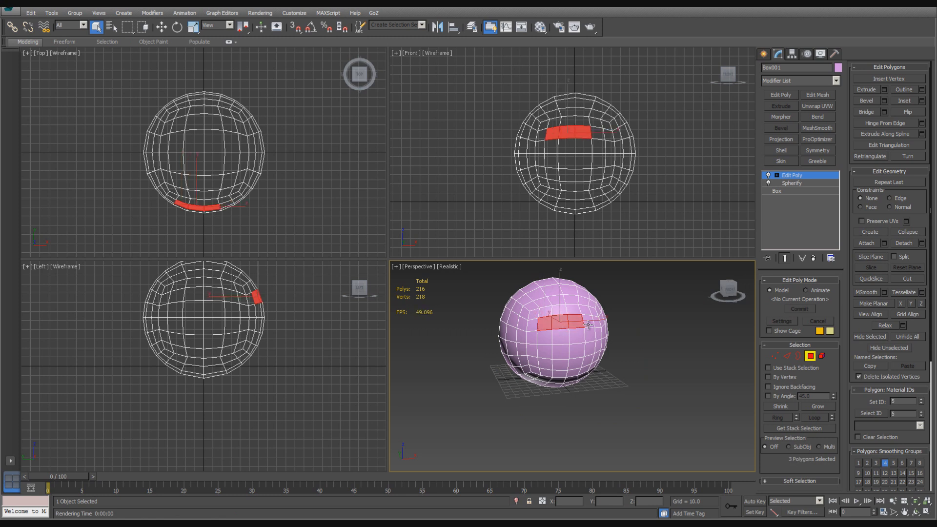
ctrl+click(588, 324)
ctrl+click(585, 337)
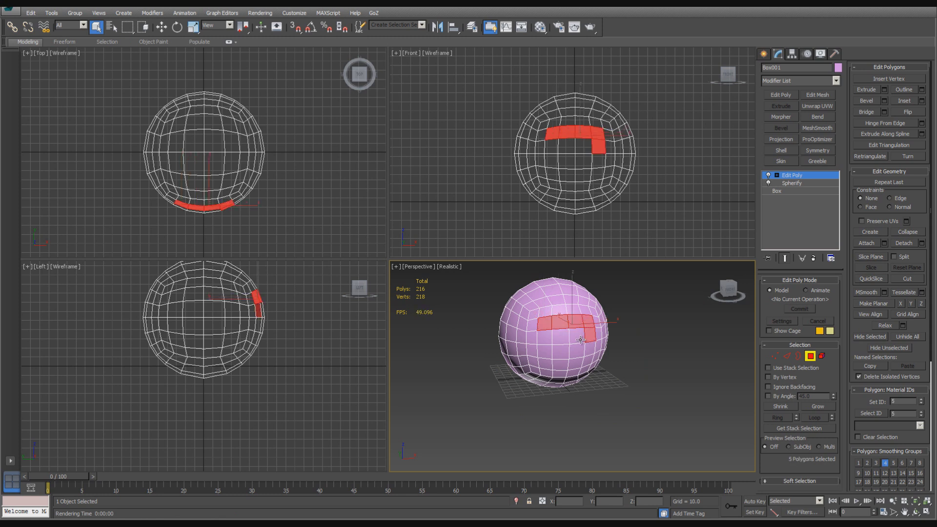
ctrl+click(580, 340)
ctrl+click(562, 339)
ctrl+click(545, 339)
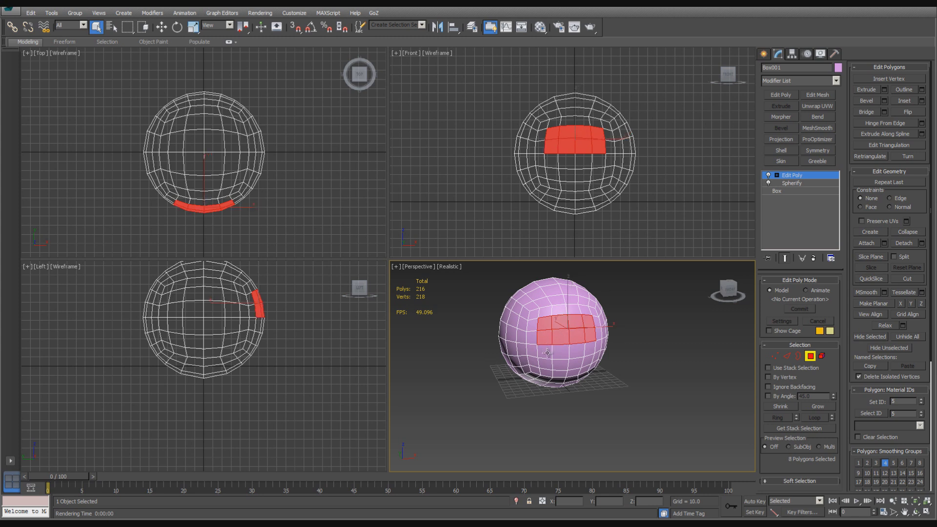
ctrl+click(547, 352)
ctrl+click(565, 353)
ctrl+click(582, 353)
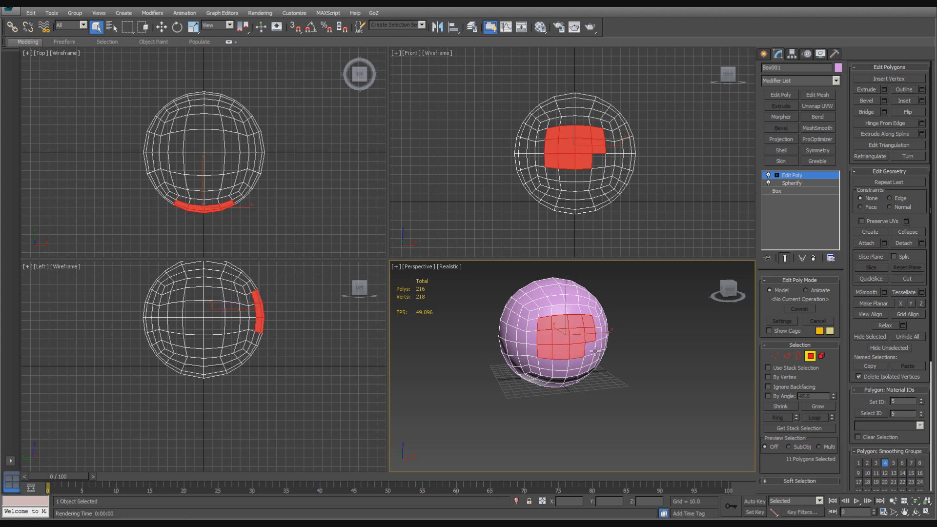
ctrl+click(588, 349)
ctrl+click(556, 174)
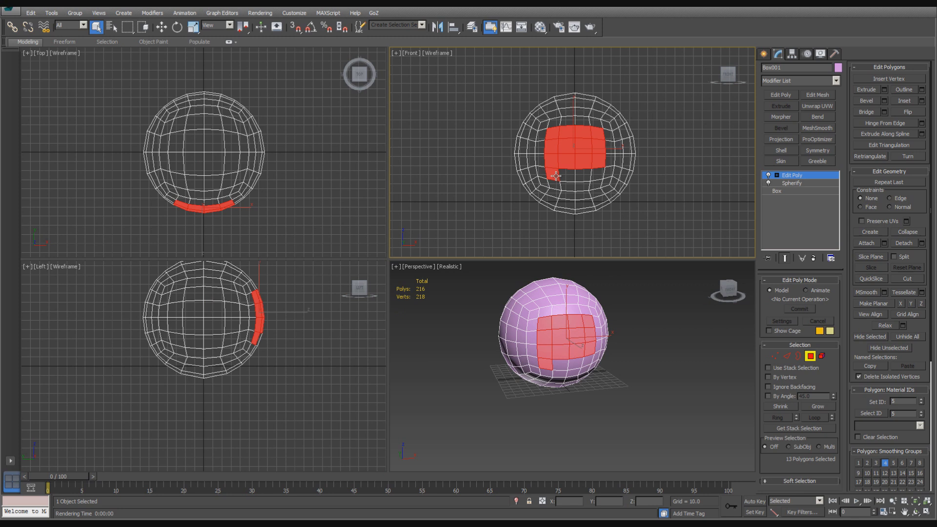
ctrl+click(566, 176)
ctrl+click(583, 175)
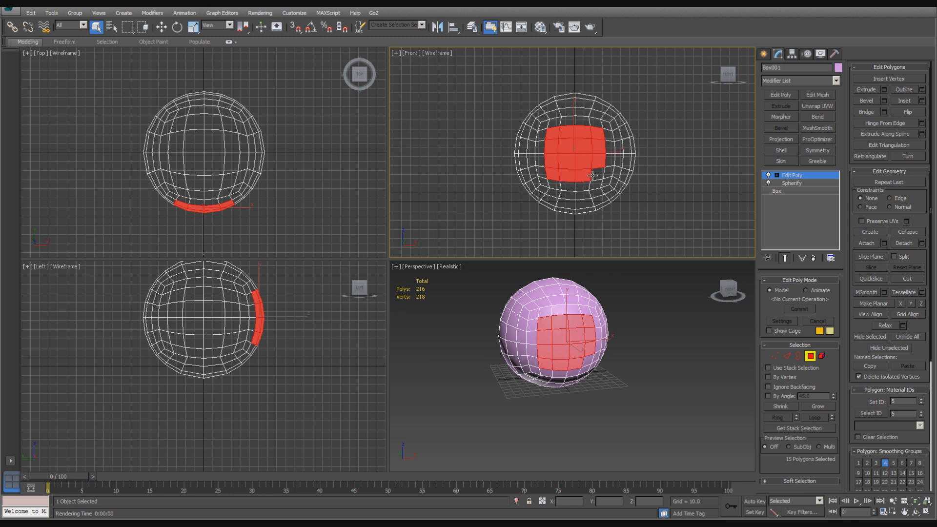
ctrl+click(599, 175)
ctrl+click(609, 172)
ctrl+click(610, 153)
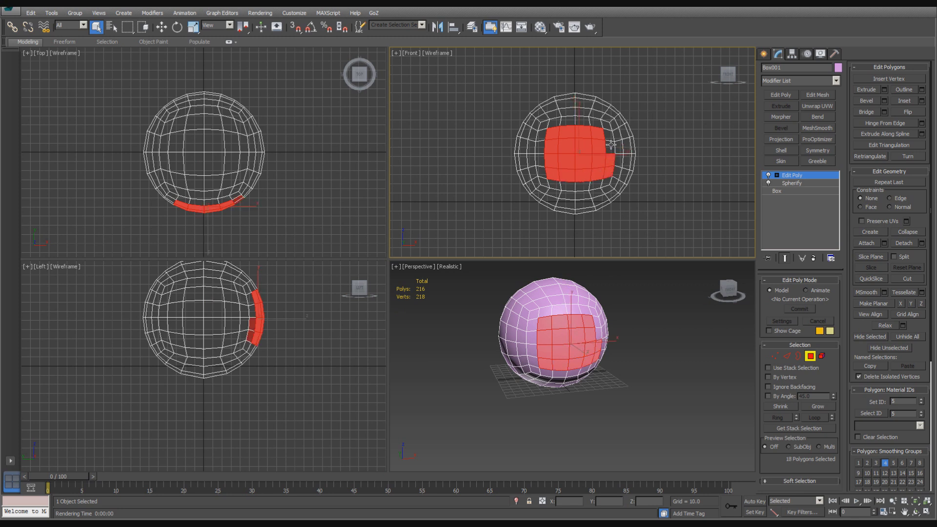
ctrl+click(610, 137)
ctrl+click(608, 133)
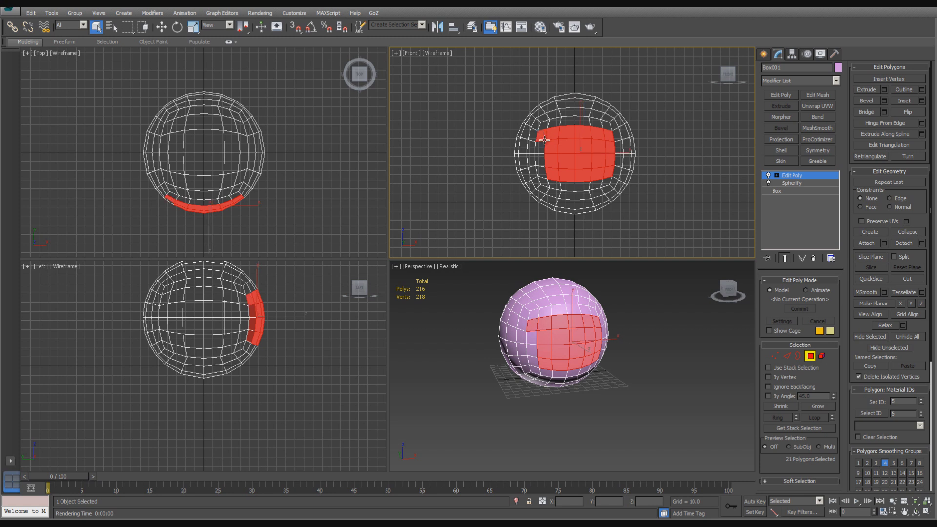
ctrl+click(540, 139)
ctrl+click(540, 151)
ctrl+click(541, 160)
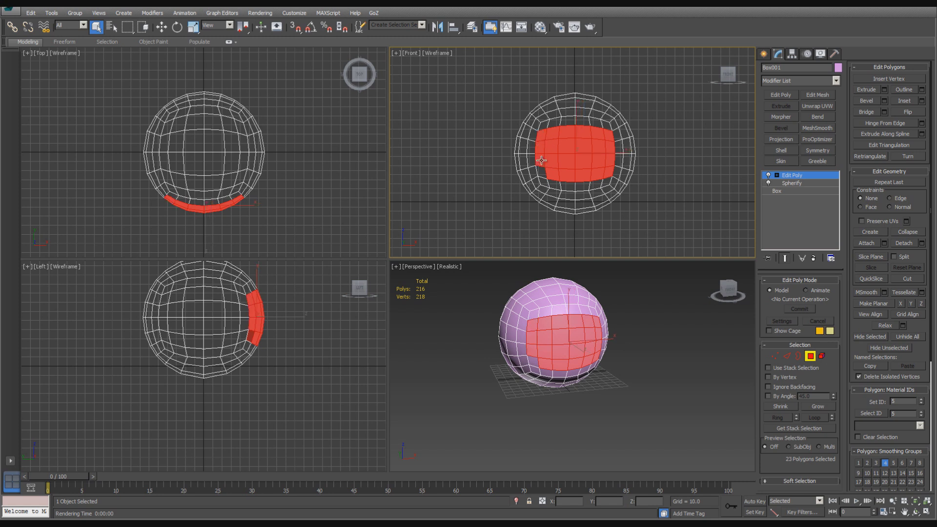
ctrl+click(542, 169)
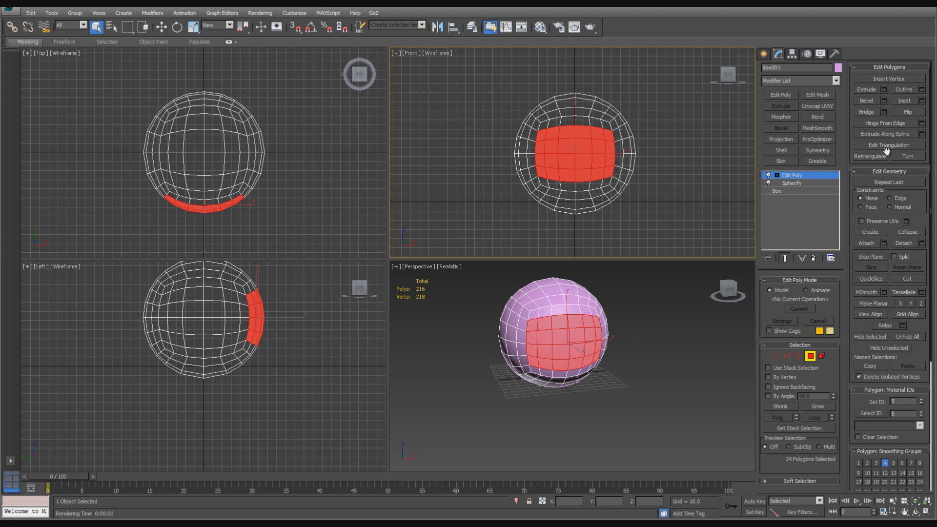
- Bevel the visor patch inward with negative height and outline, keeping Group normals
click(884, 101)
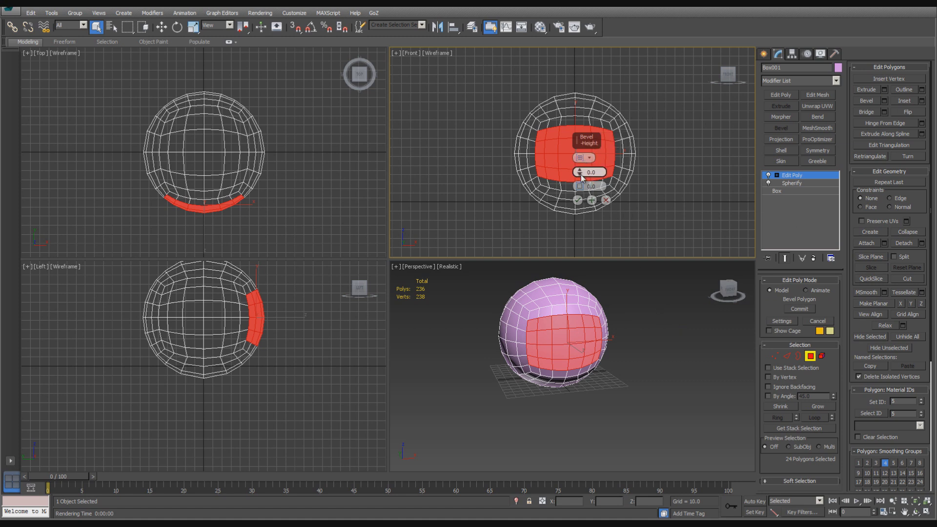
drag(582, 170, 579, 178)
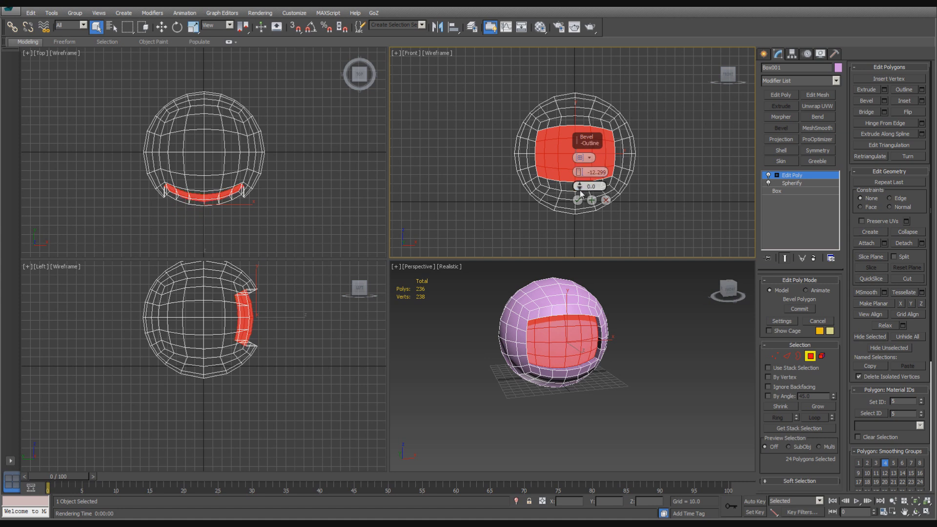
drag(581, 187, 580, 186)
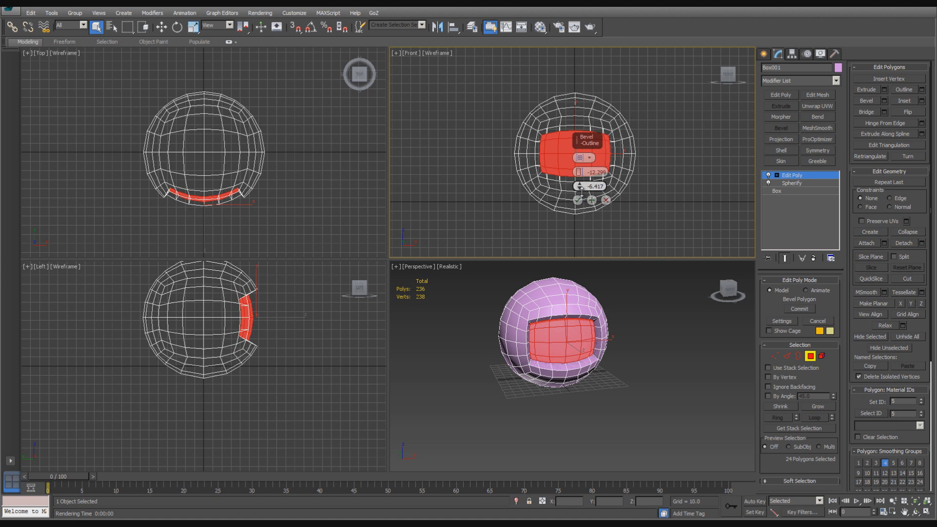
click(589, 157)
click(607, 166)
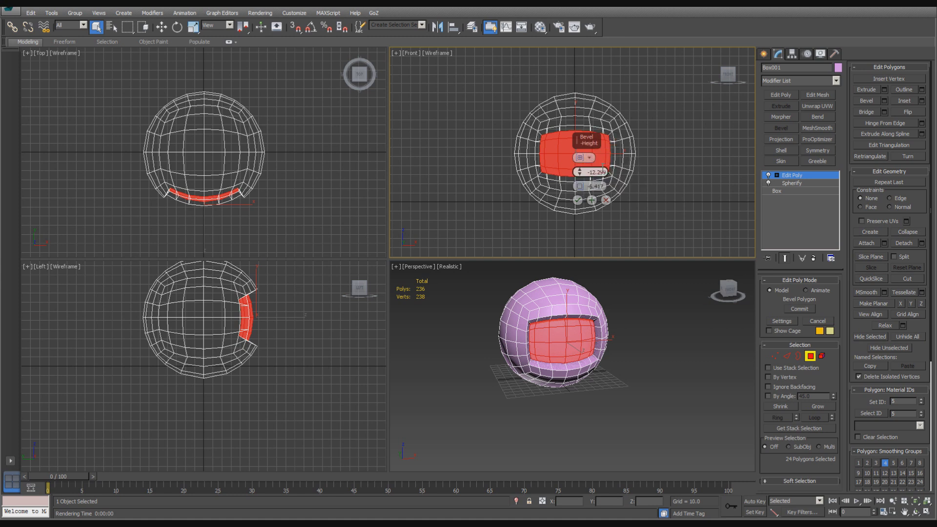
click(589, 157)
click(605, 173)
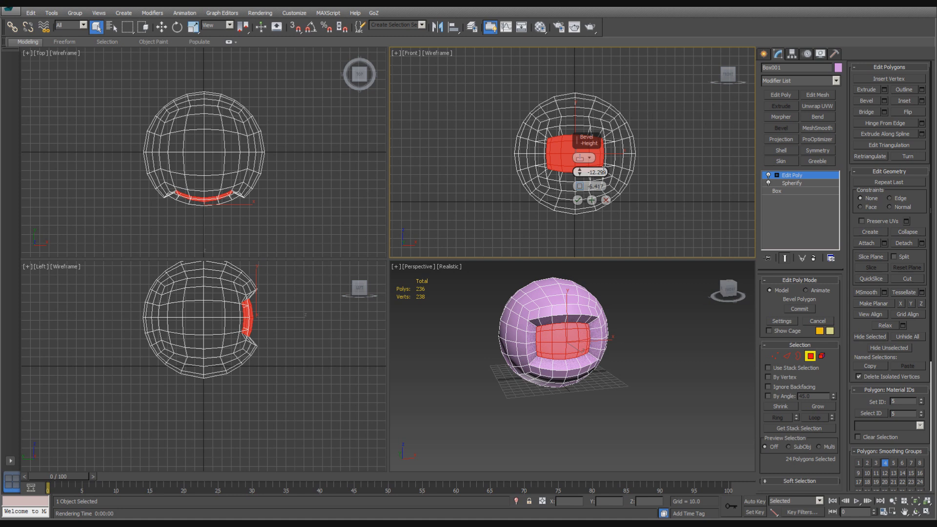
click(589, 158)
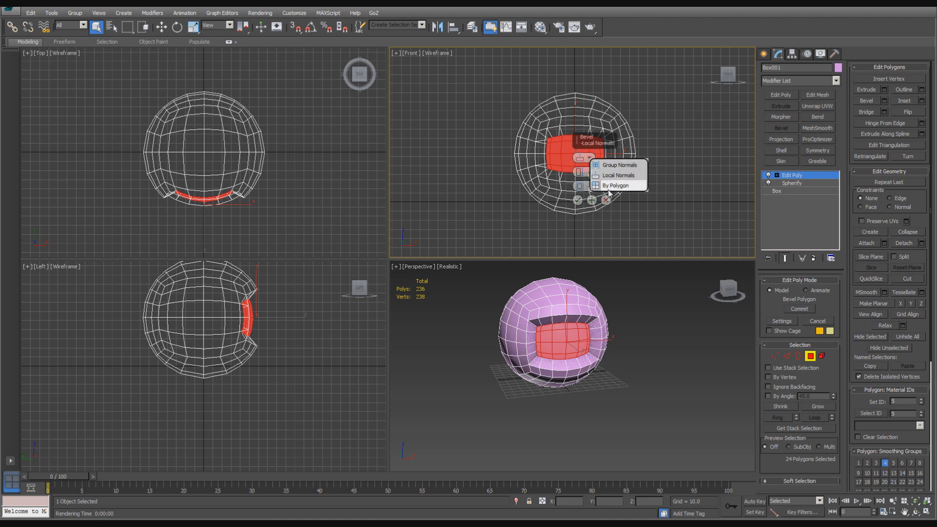
click(607, 185)
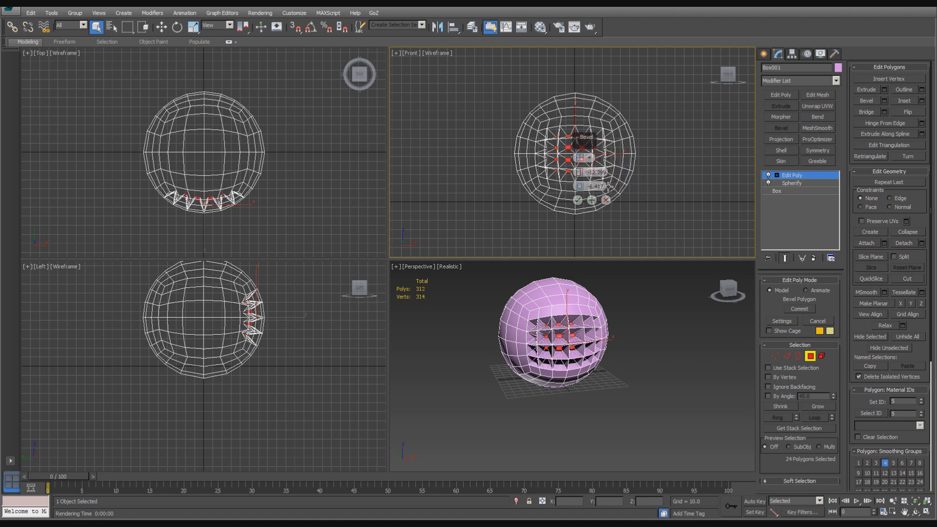
click(591, 158)
click(611, 164)
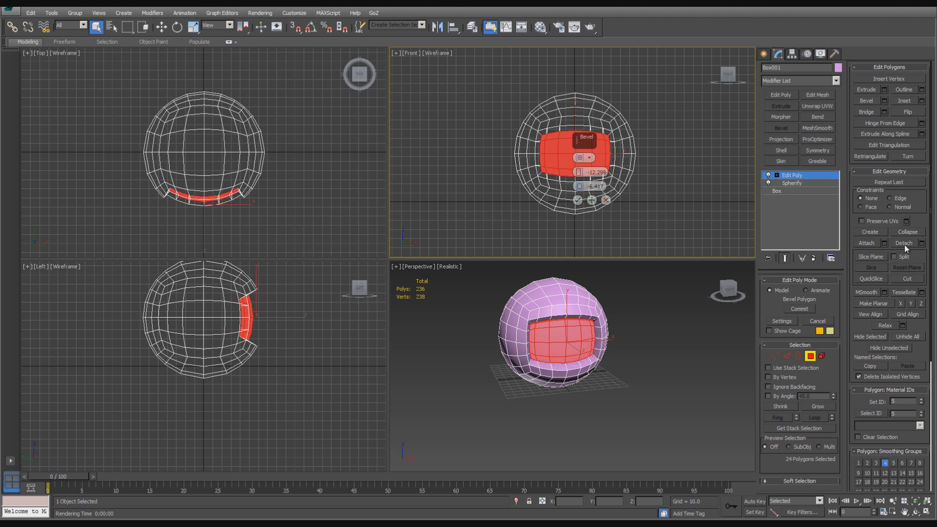
key(ctrl+d)
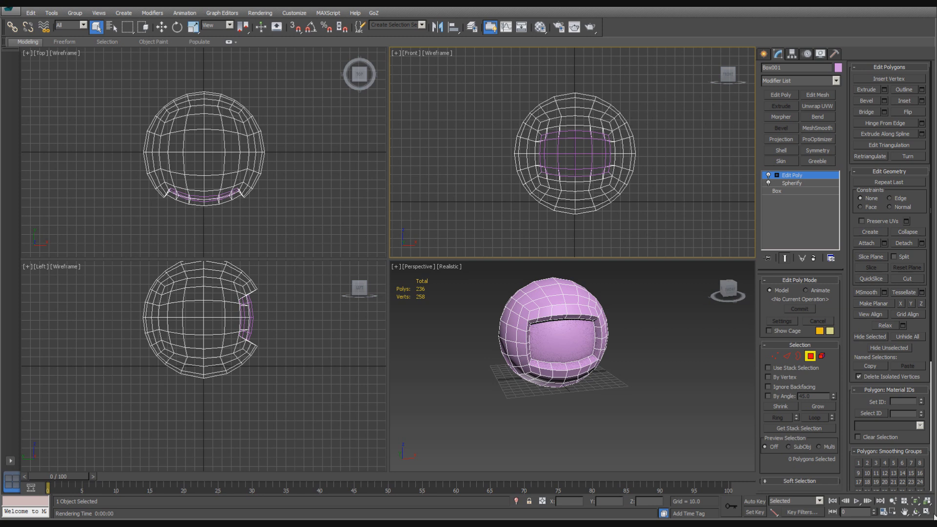
- Select a square of four polygons on one side of the sphere
click(916, 512)
drag(595, 356, 643, 354)
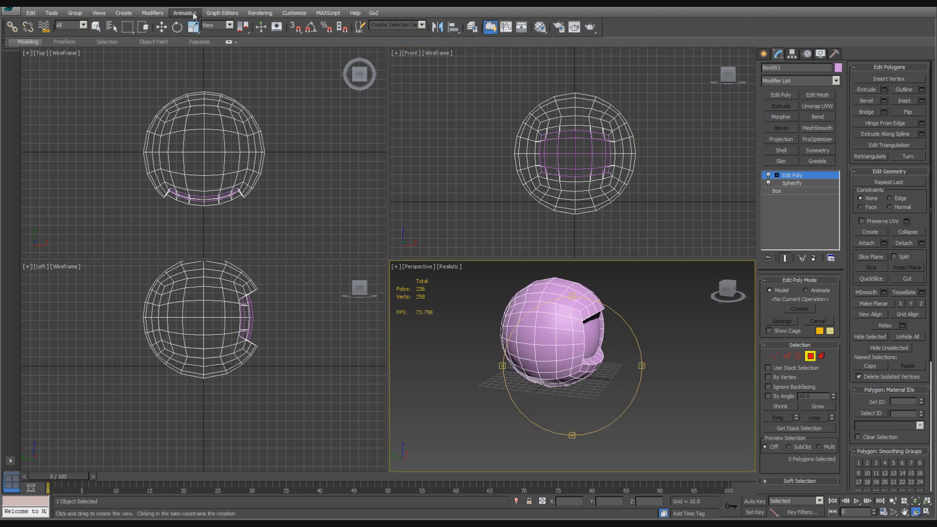
click(97, 27)
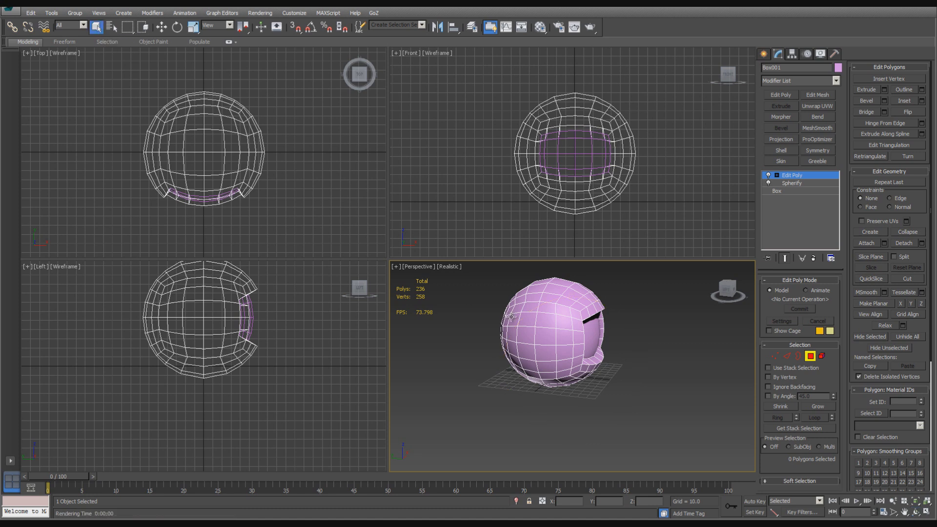
click(531, 334)
ctrl+click(546, 337)
ctrl+click(526, 352)
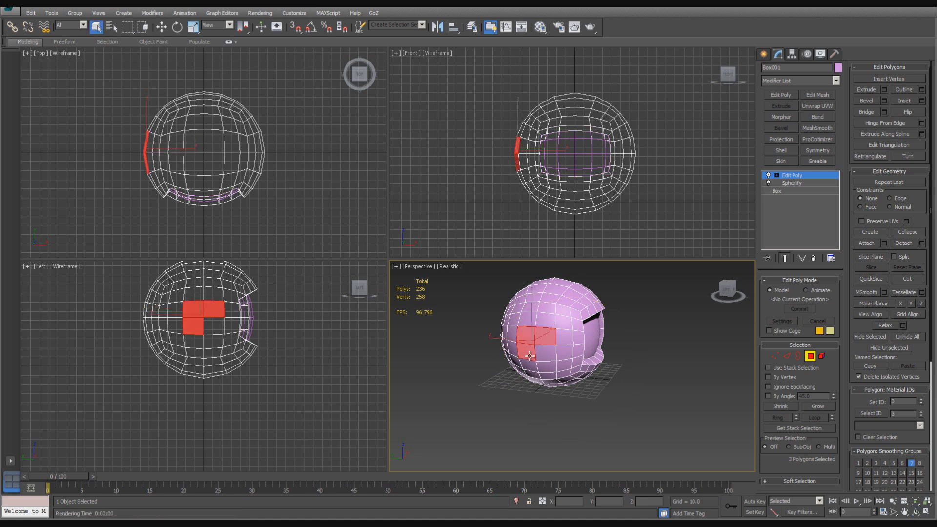
ctrl+click(545, 352)
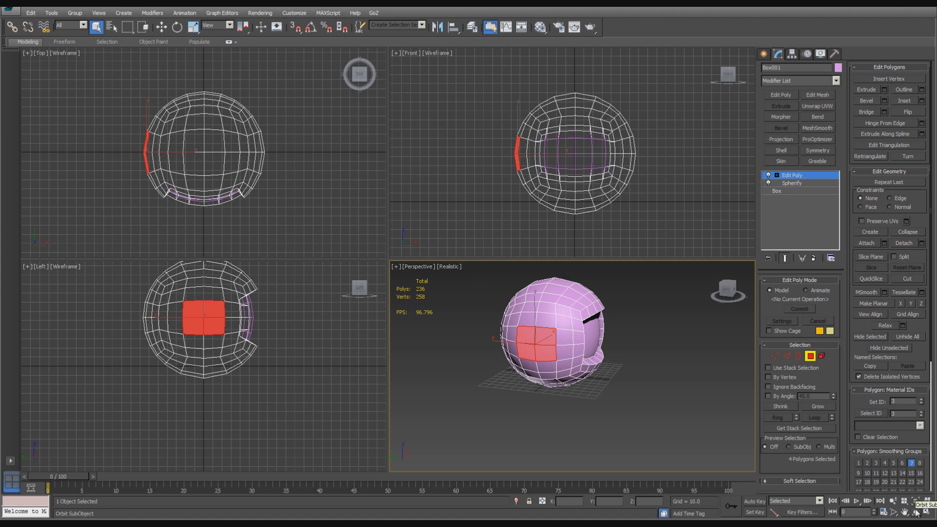
- Add a matching four-polygon square on the sphere's opposite side
click(915, 511)
drag(612, 357, 449, 346)
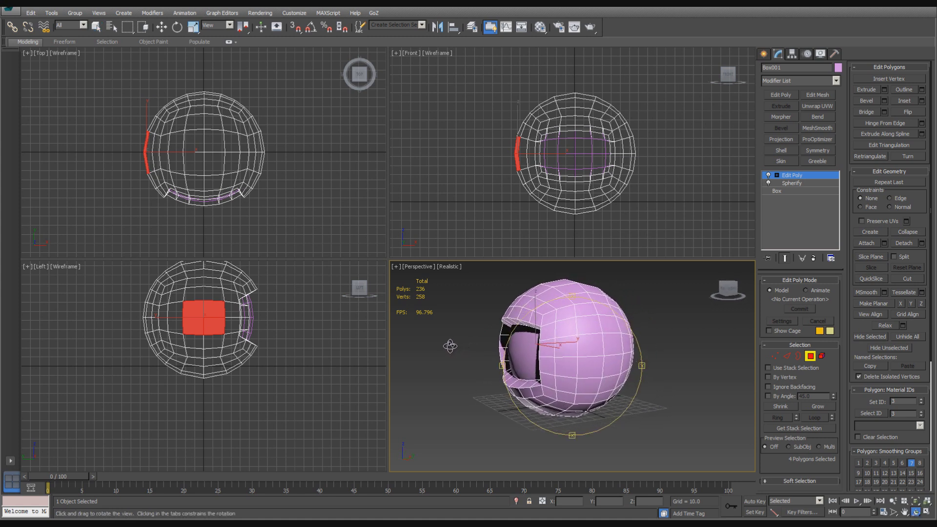
click(96, 27)
ctrl+click(596, 347)
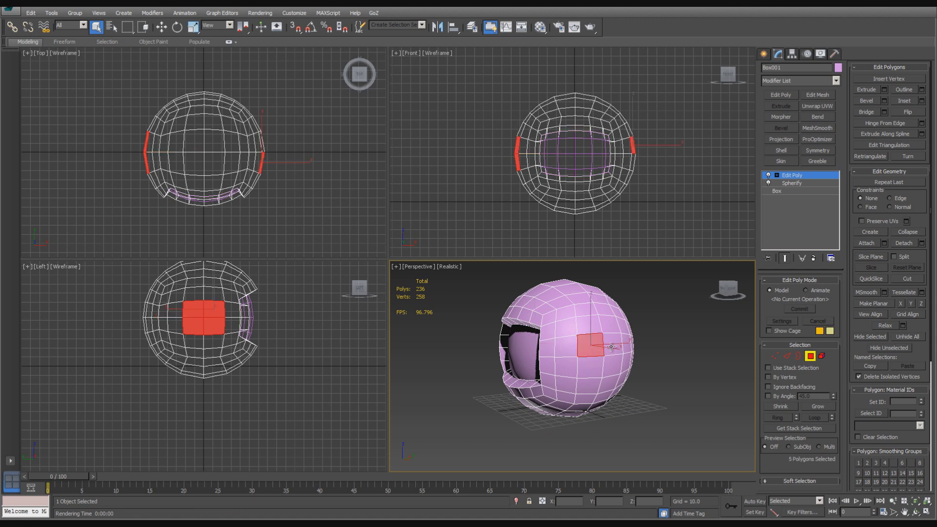
ctrl+click(612, 345)
ctrl+click(612, 366)
ctrl+click(591, 367)
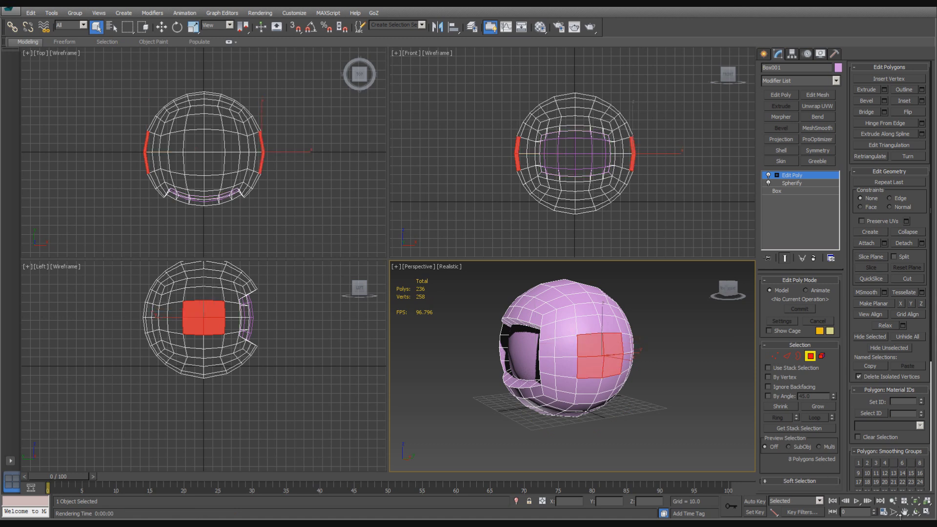
click(915, 512)
drag(635, 384, 653, 369)
drag(581, 355, 587, 375)
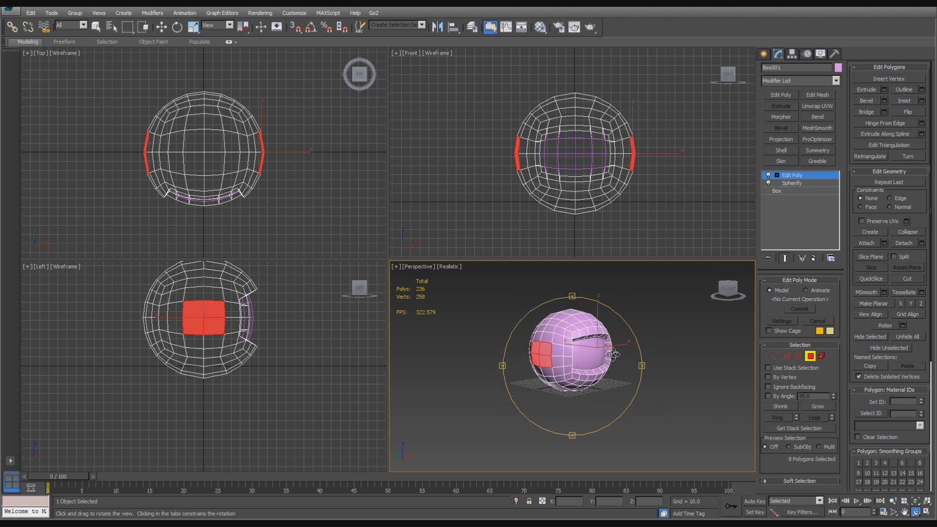
- Bevel both side patches inward with a -8.854 outline, then orbit to inspect the recessed panels
click(884, 101)
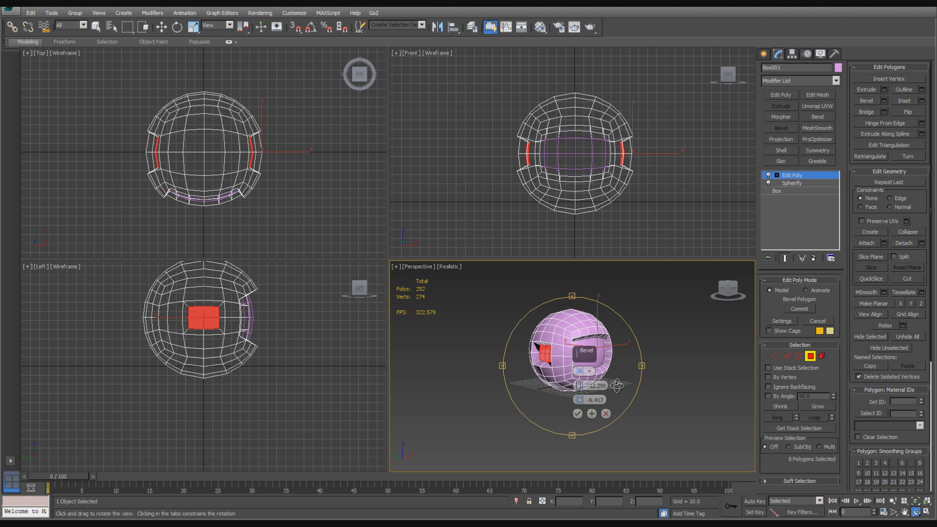
drag(583, 381, 582, 367)
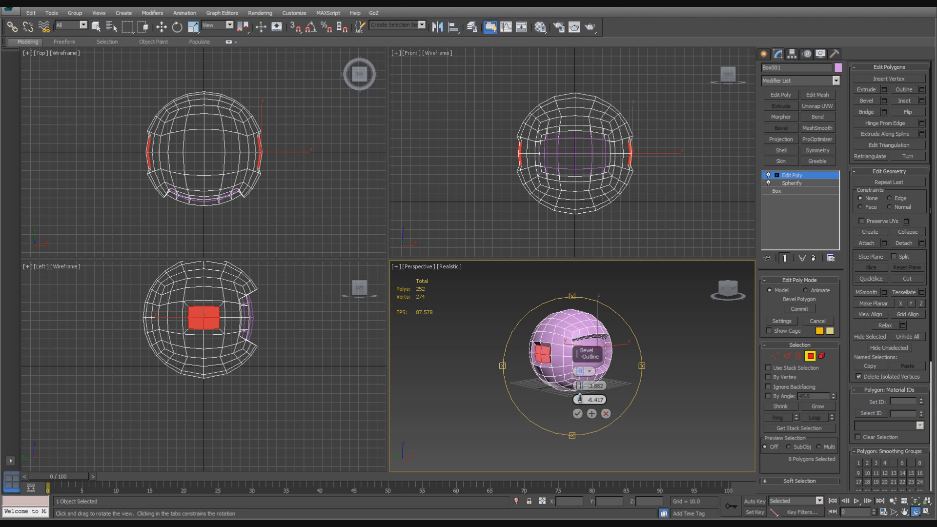
drag(580, 399, 581, 401)
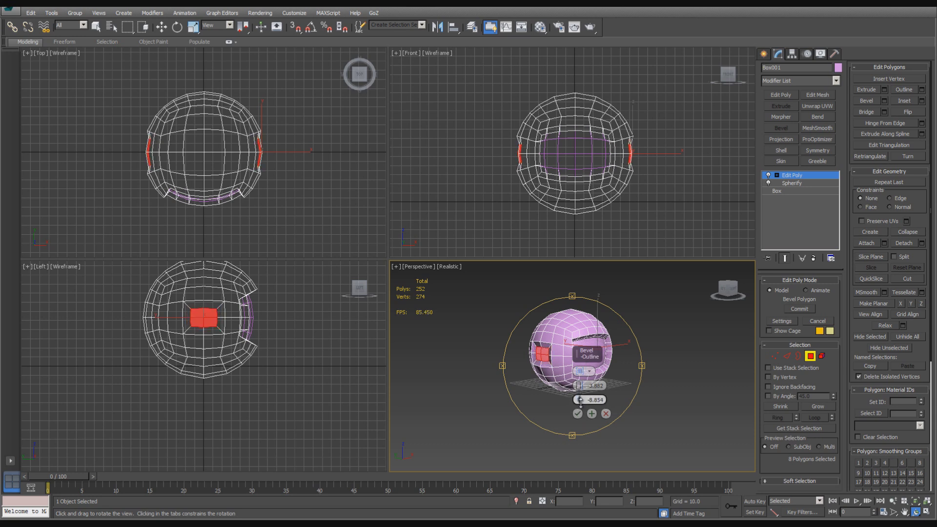
click(577, 414)
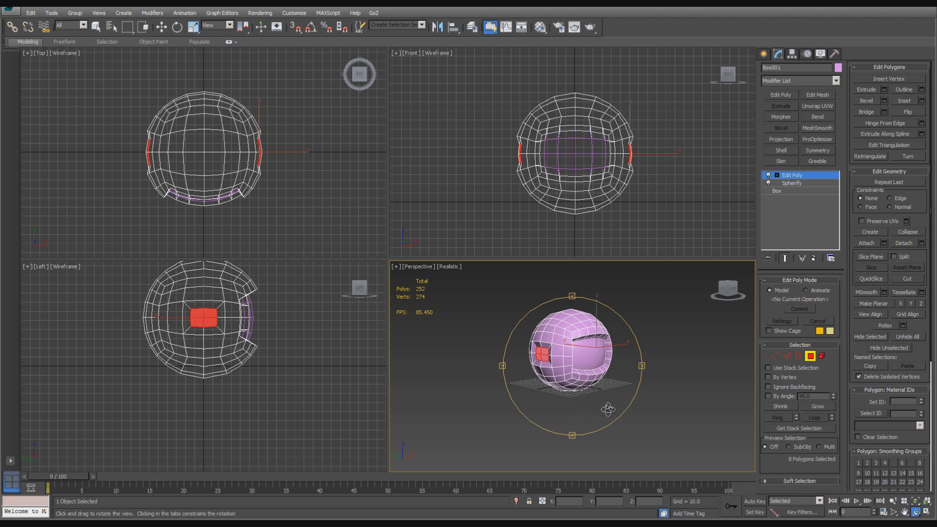
scroll(607, 408, up, 3)
middle_drag(611, 405, 617, 418)
drag(617, 418, 631, 451)
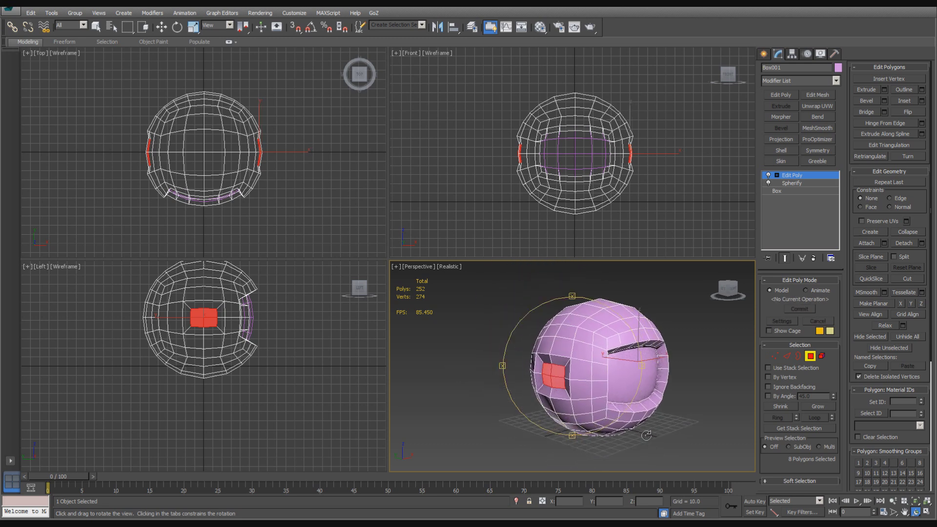
scroll(645, 432, up, 3)
drag(623, 374, 595, 377)
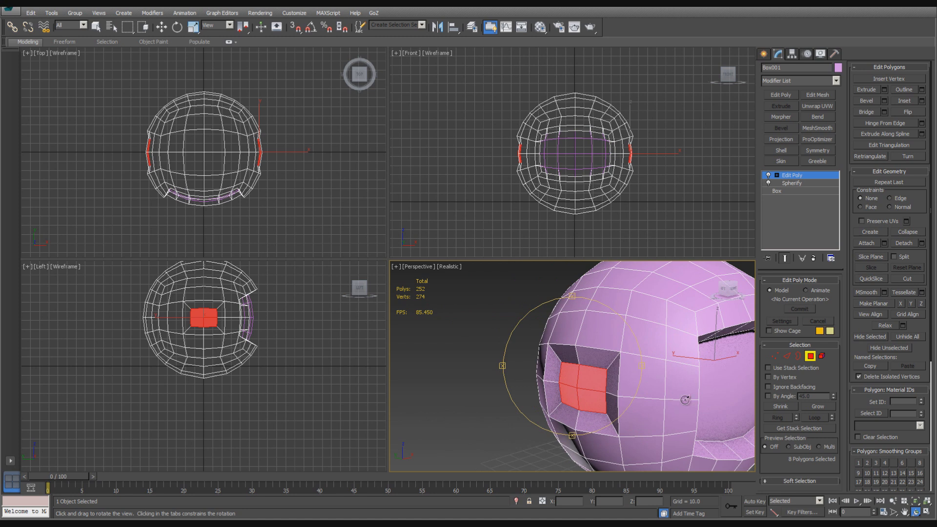
- Inset the side polygons by about 3.3, then bevel them out 5.421 with -2.873 outline
click(922, 101)
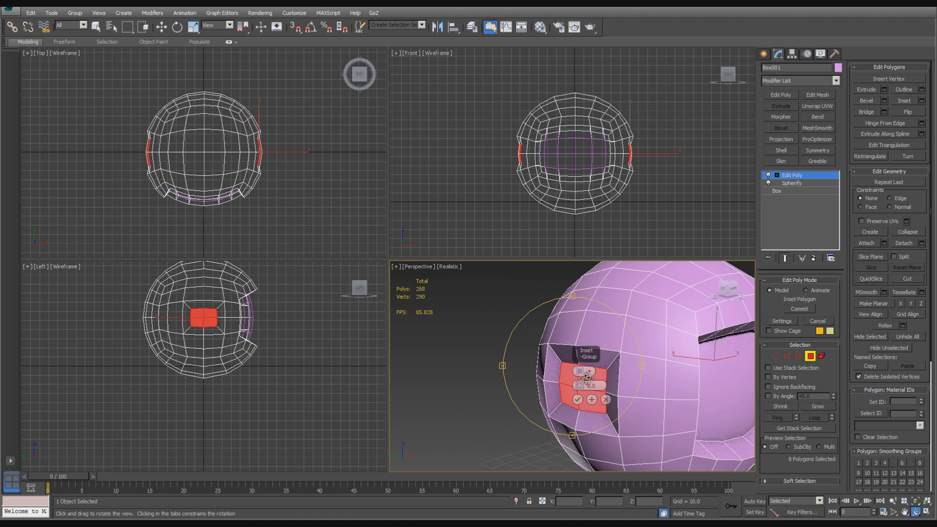
drag(581, 386, 581, 374)
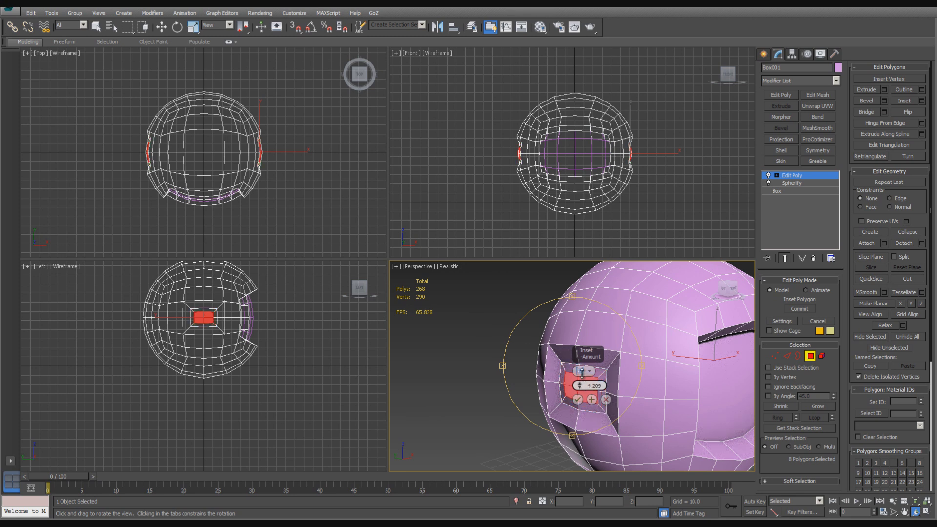
click(577, 399)
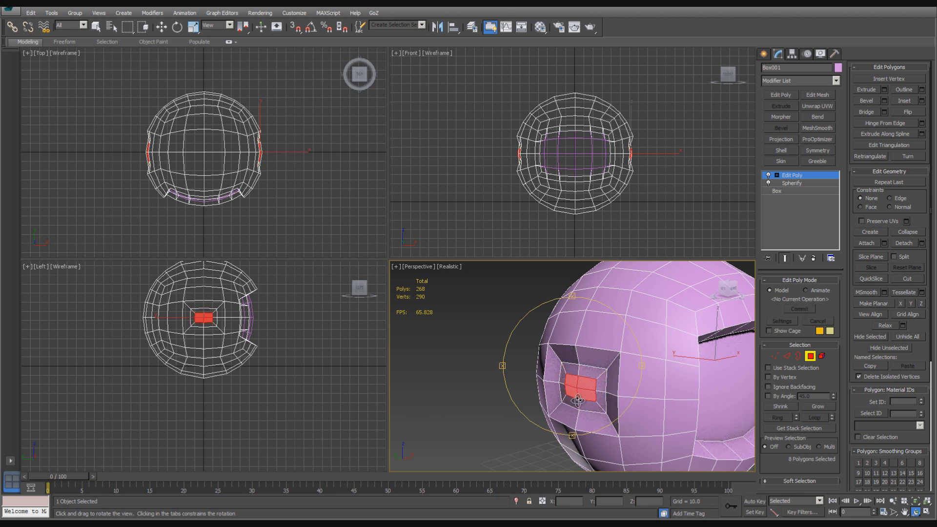
click(884, 101)
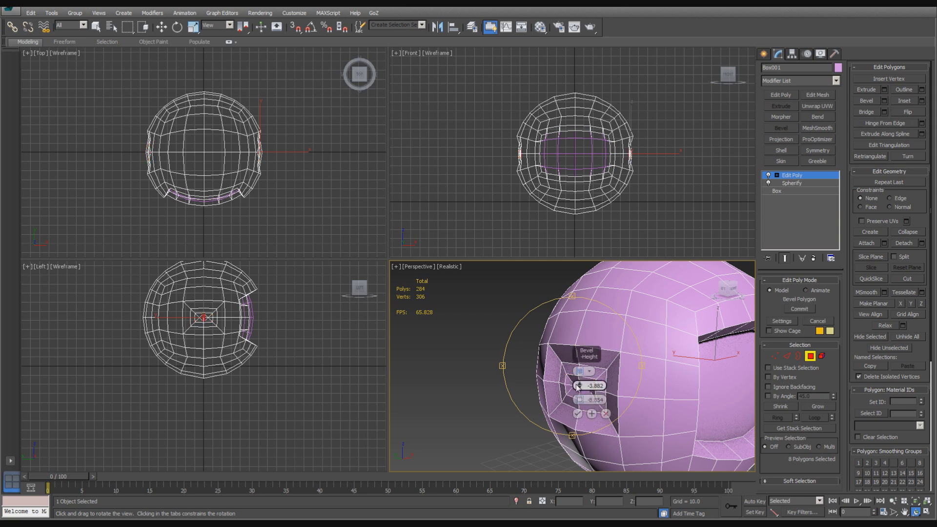
drag(579, 386, 582, 368)
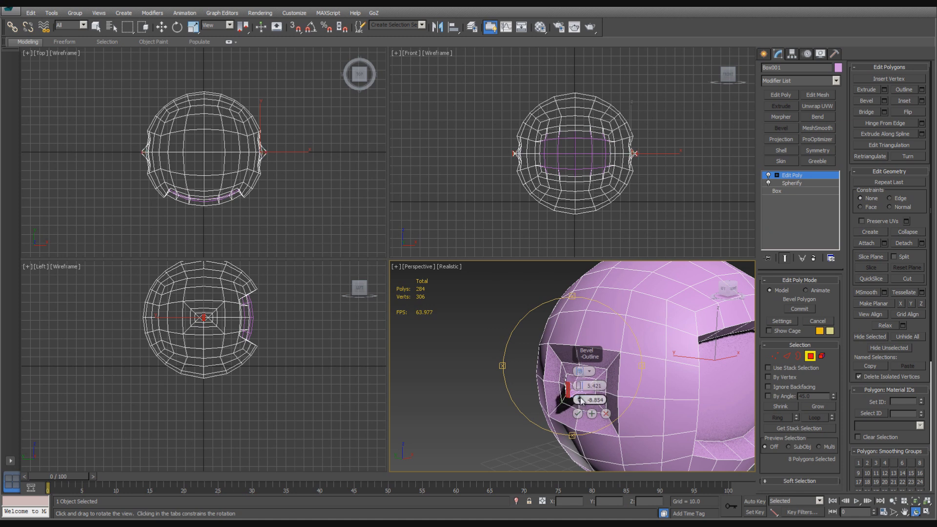
drag(580, 400, 583, 382)
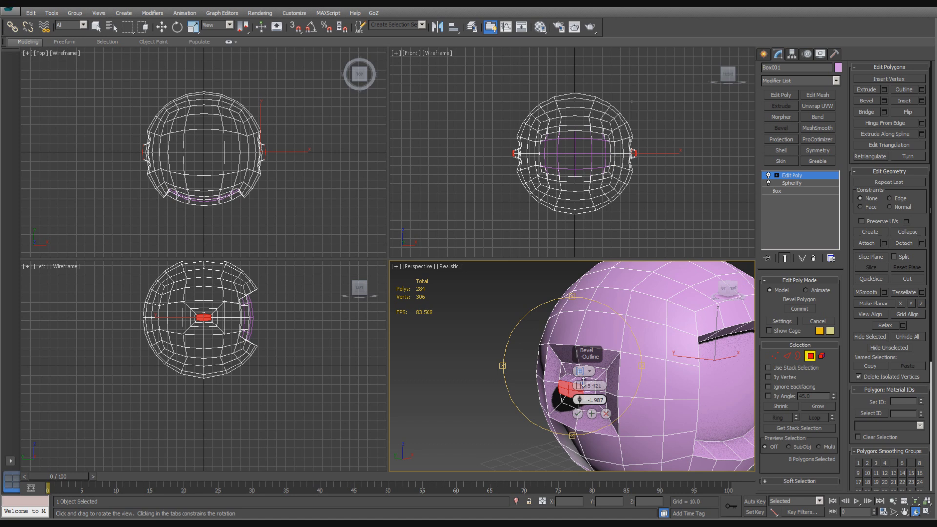
click(577, 413)
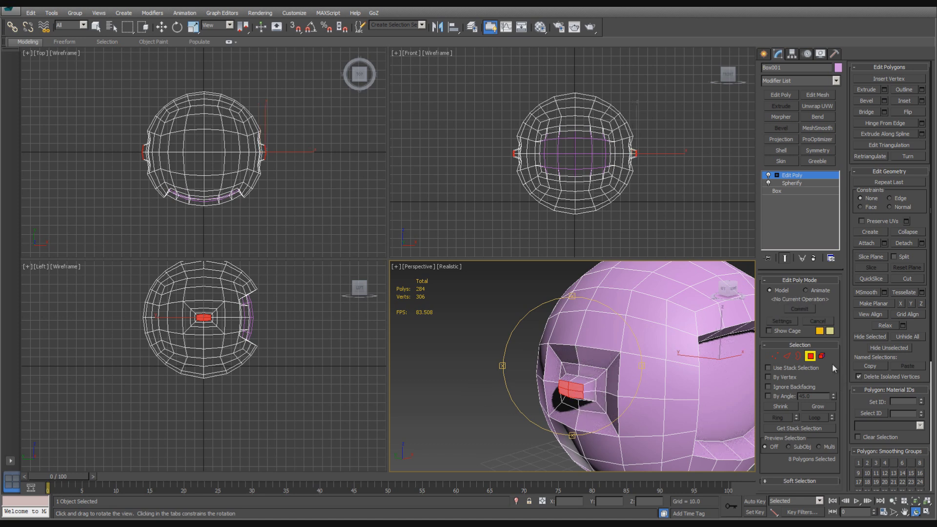
- Deselect the helmet, exit polygon mode, orbit toward the visor and open the Material Editor
click(810, 356)
click(501, 355)
key(z)
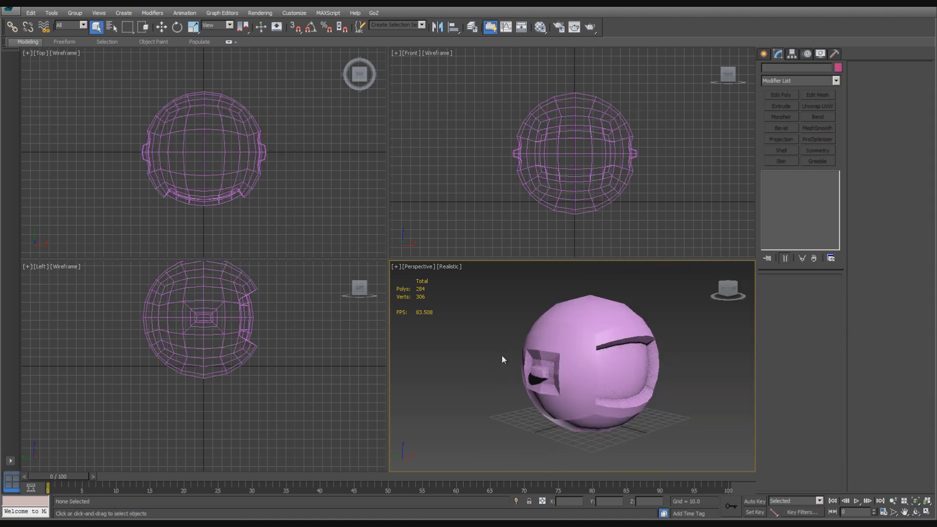
click(915, 511)
drag(621, 374, 588, 369)
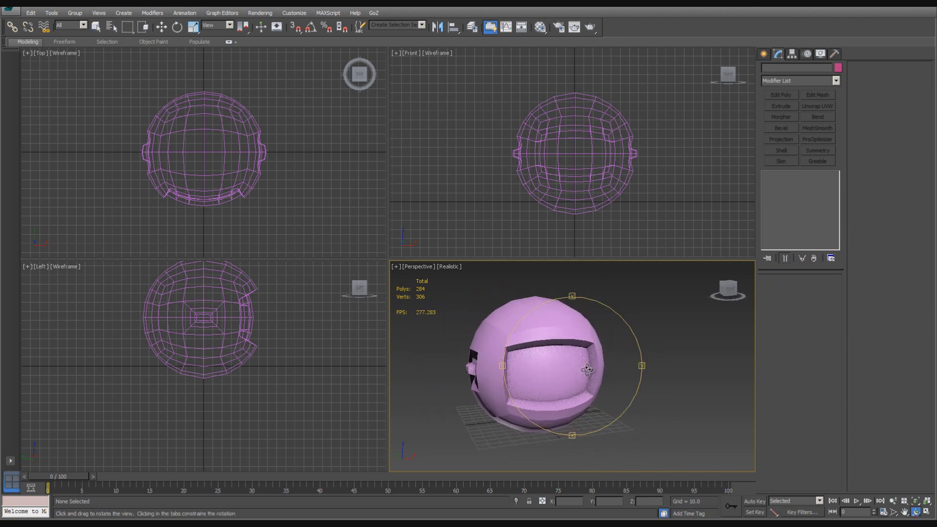
click(926, 501)
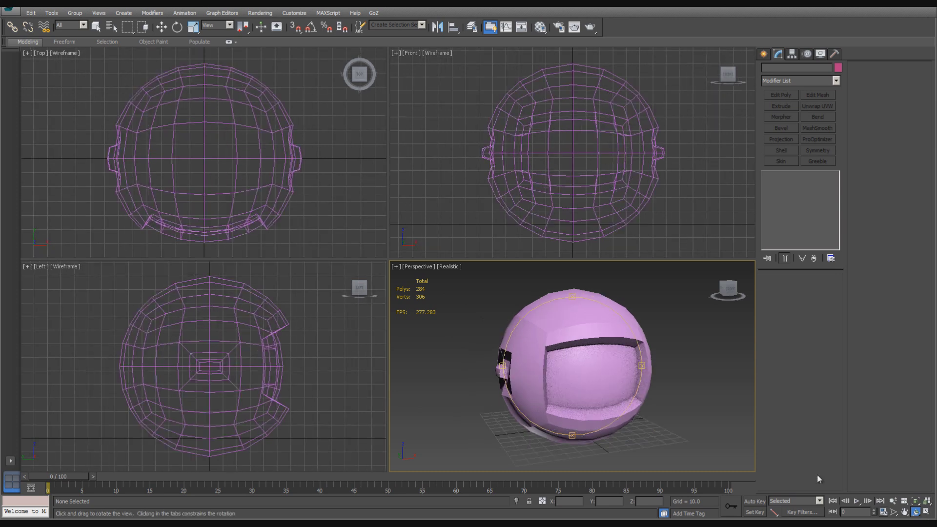
drag(583, 366, 459, 332)
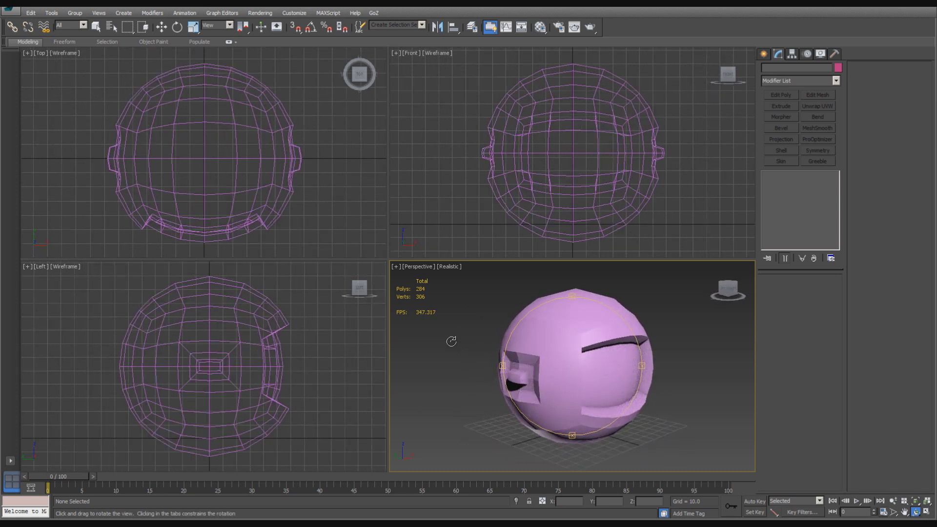
key(m)
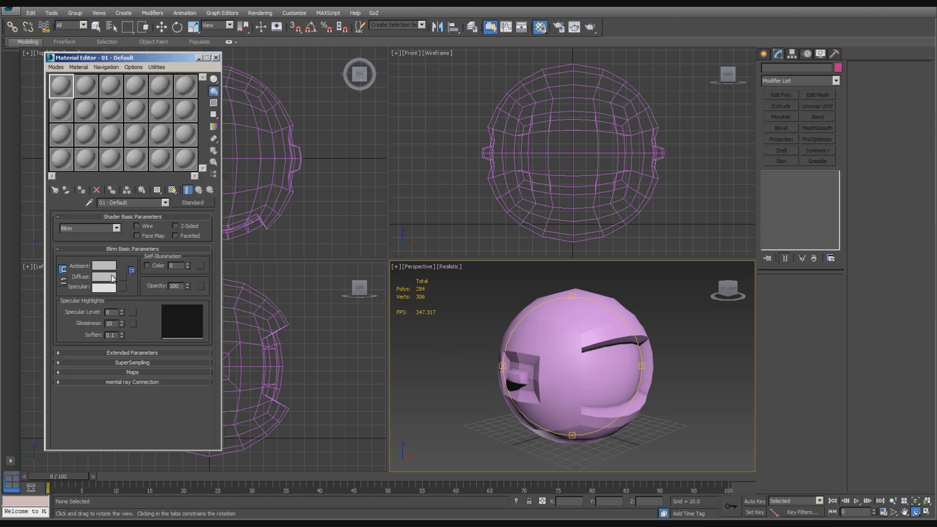
- Make slot 1 a red material named Helmet and assign it to the helmet sphere
click(114, 266)
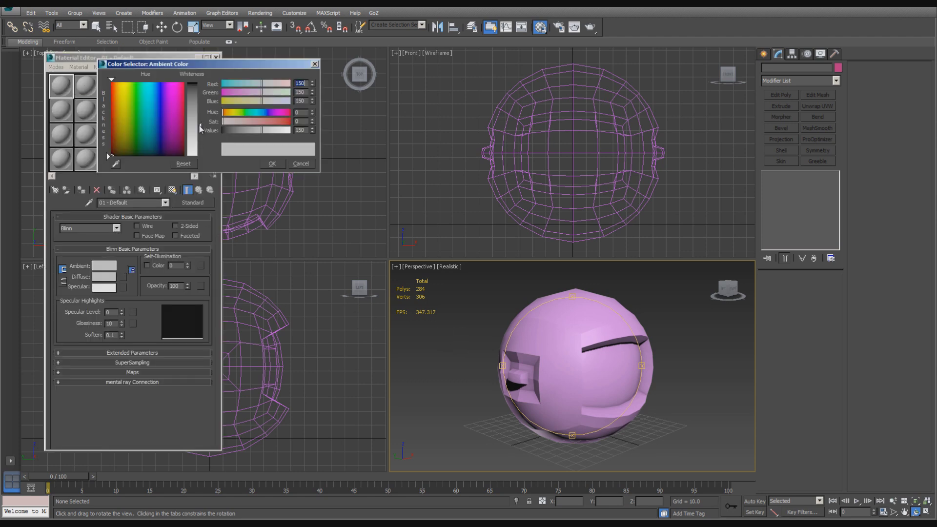
drag(199, 121, 200, 84)
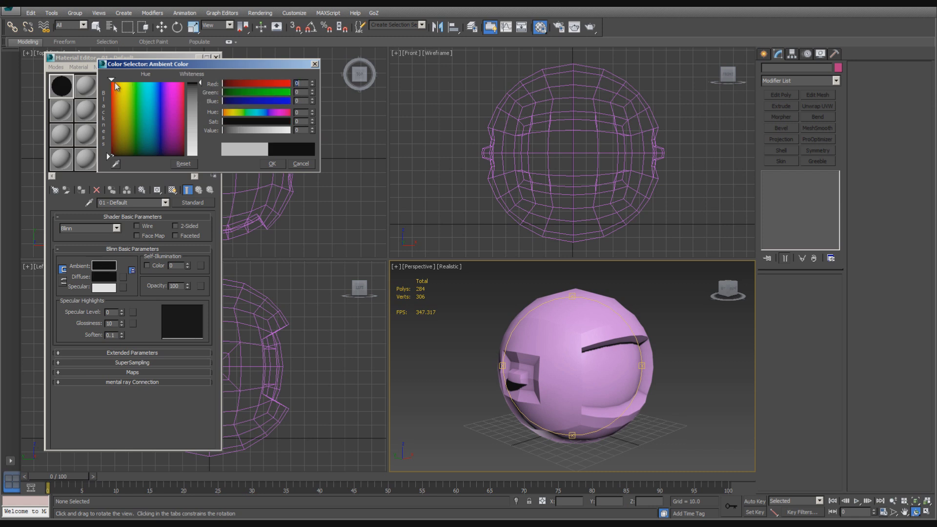
drag(116, 86, 111, 82)
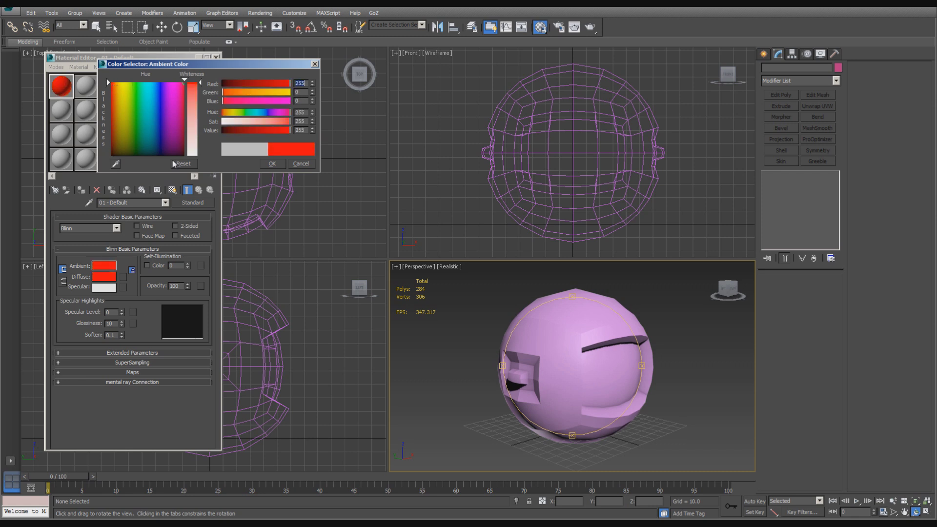
click(273, 163)
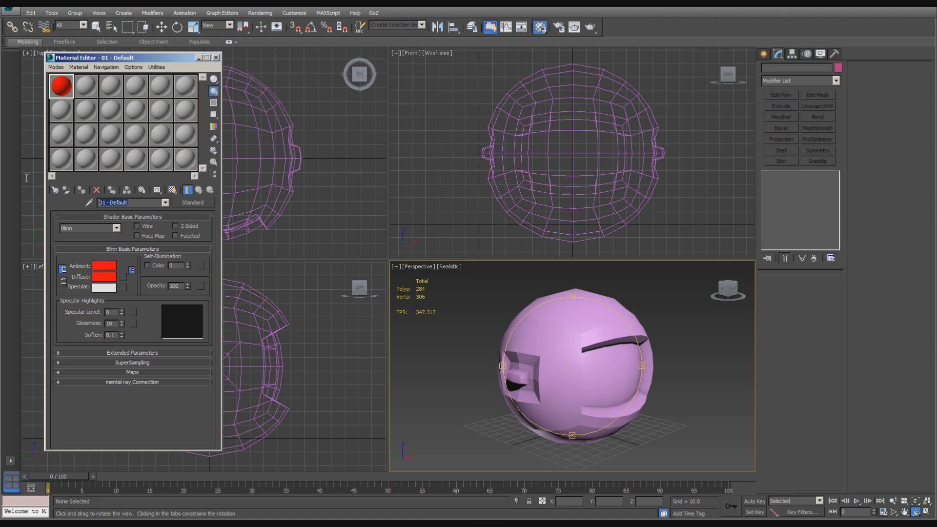
text(Helmet)
click(96, 27)
click(511, 304)
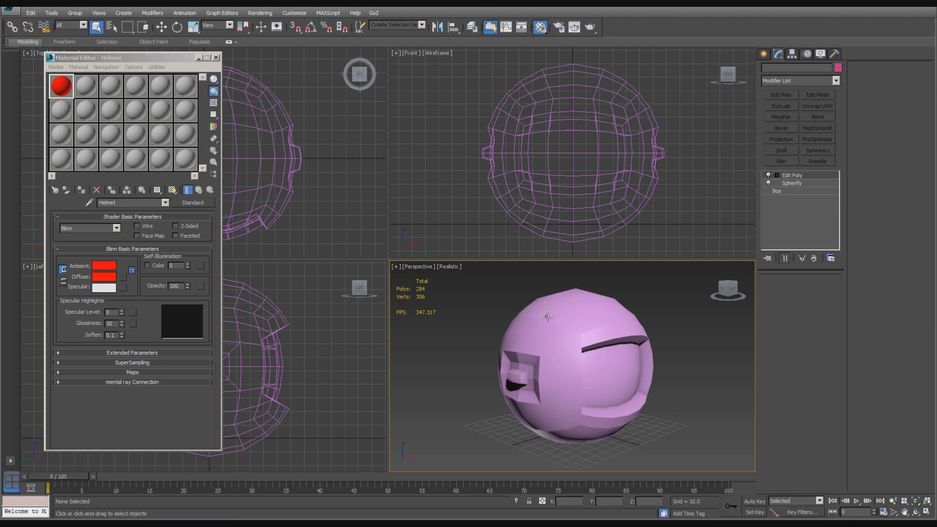
click(81, 190)
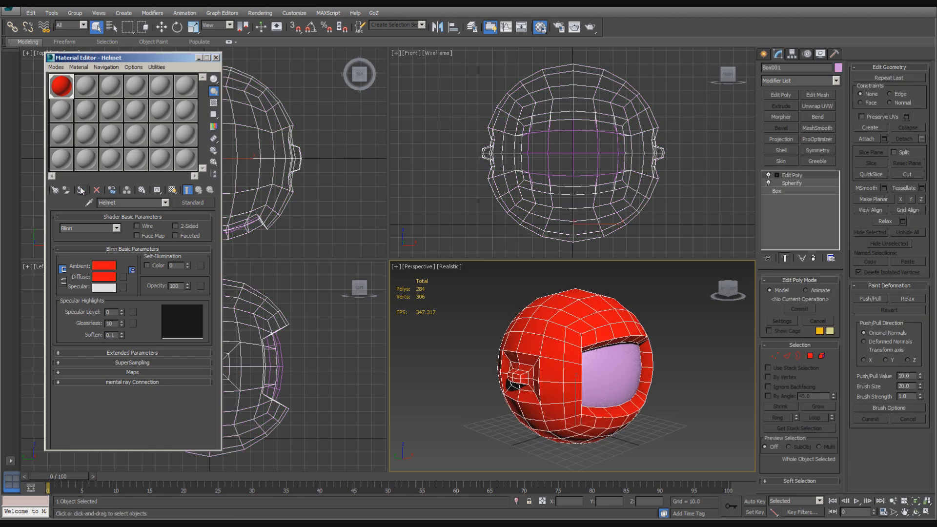
- Create a second material with black ambient colour and name it Visor
click(88, 87)
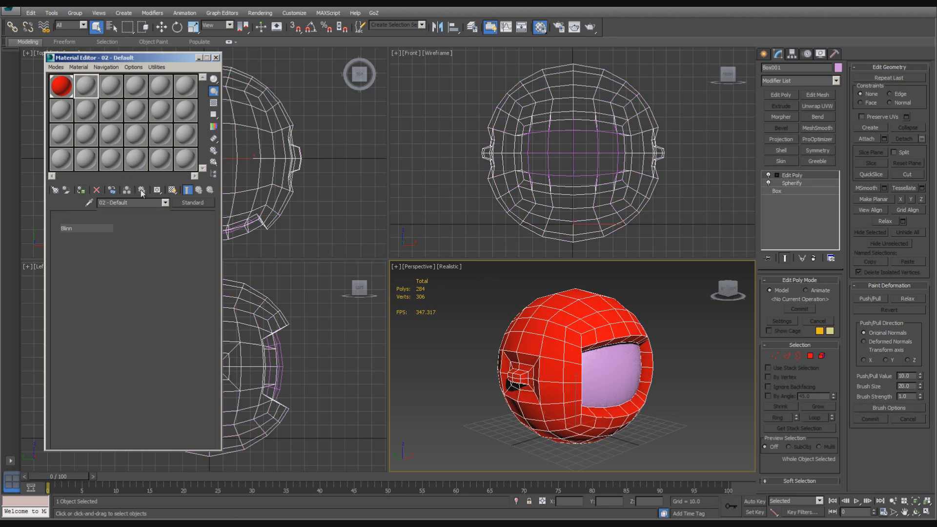
click(107, 266)
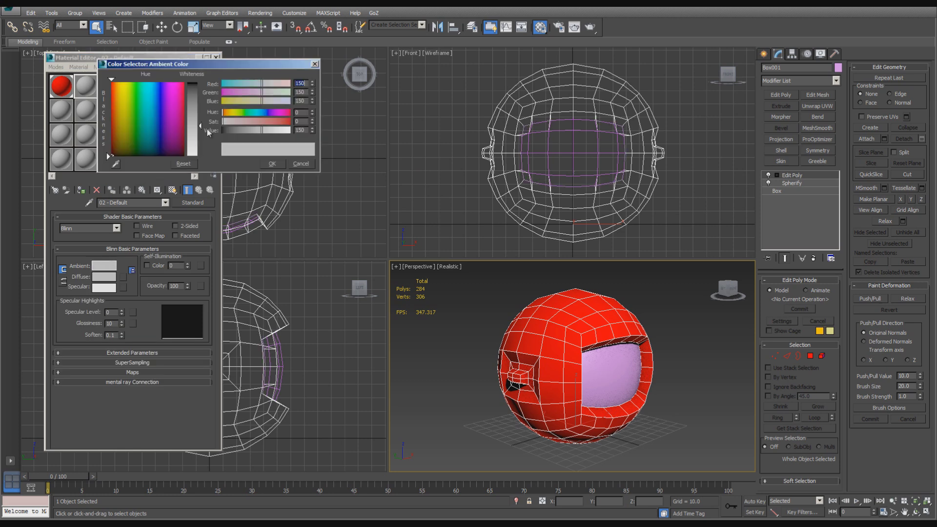
drag(201, 127, 212, 93)
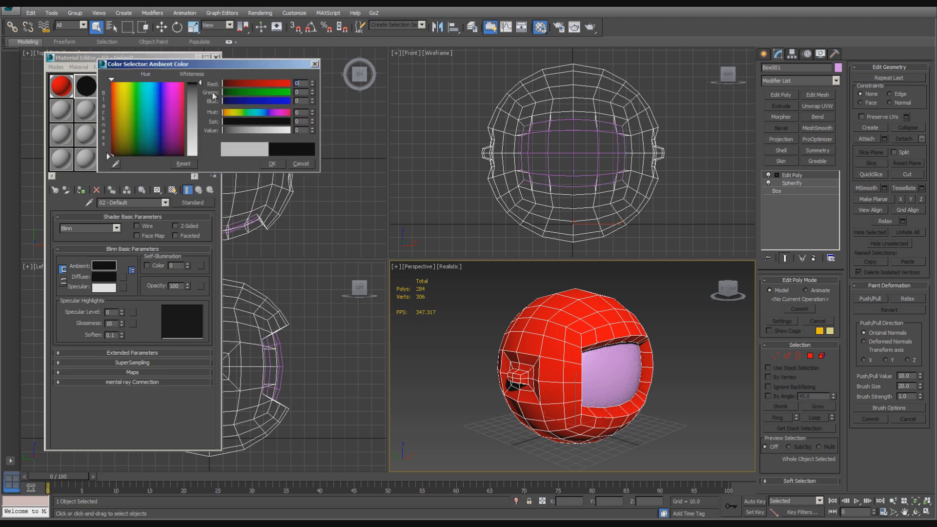
click(272, 164)
triple_click(104, 202)
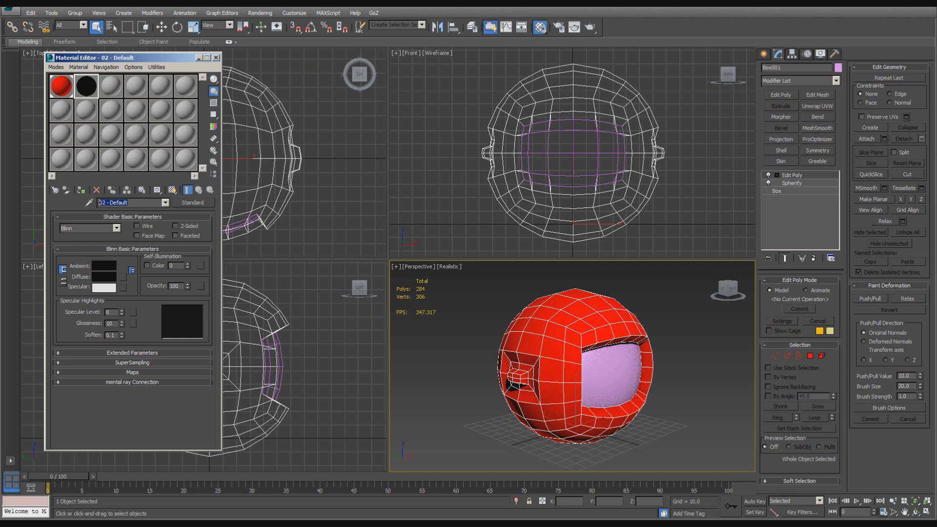
text(Visor)
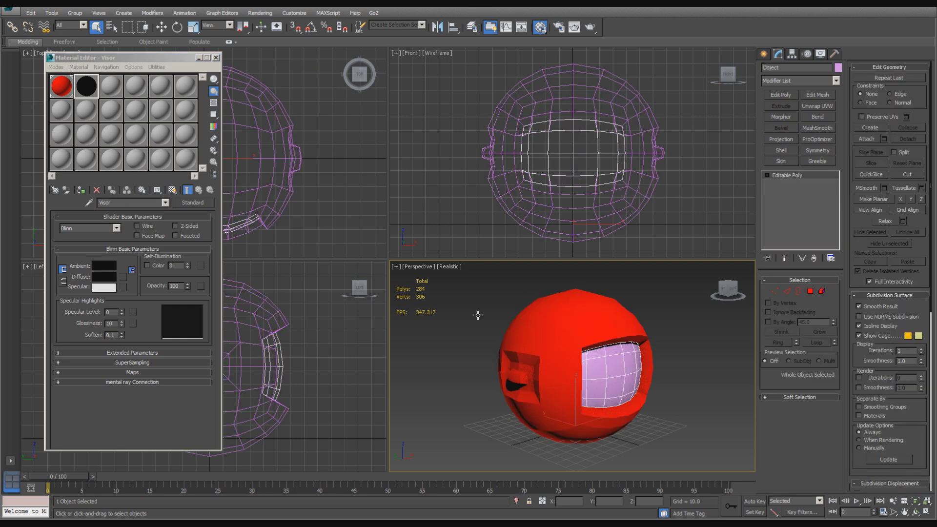
- Assign the black Visor material to the visor and add MeshSmooth to both helmet and visor
click(81, 193)
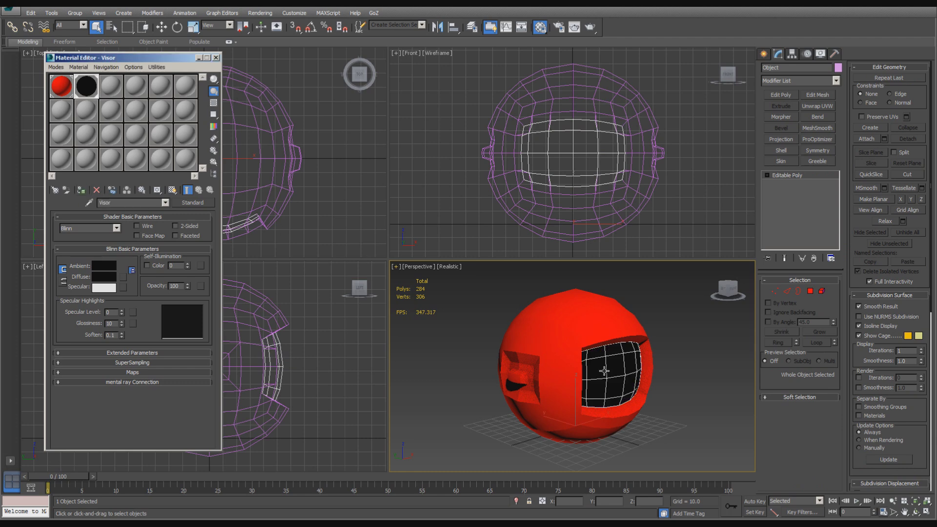
click(588, 325)
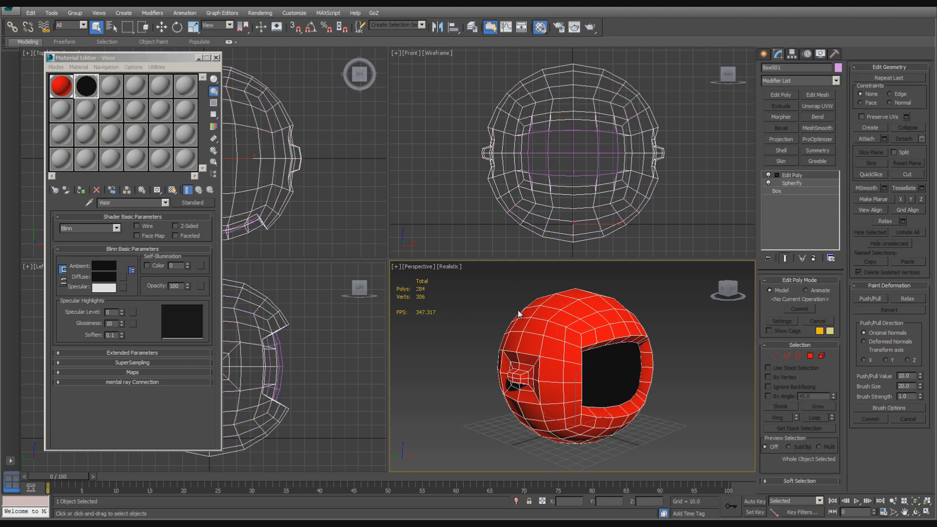
click(817, 129)
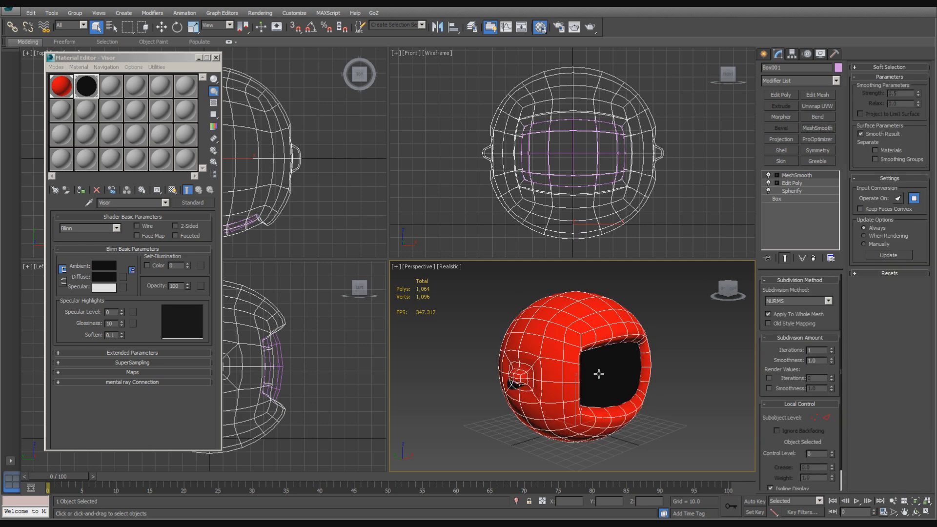
click(597, 374)
click(817, 128)
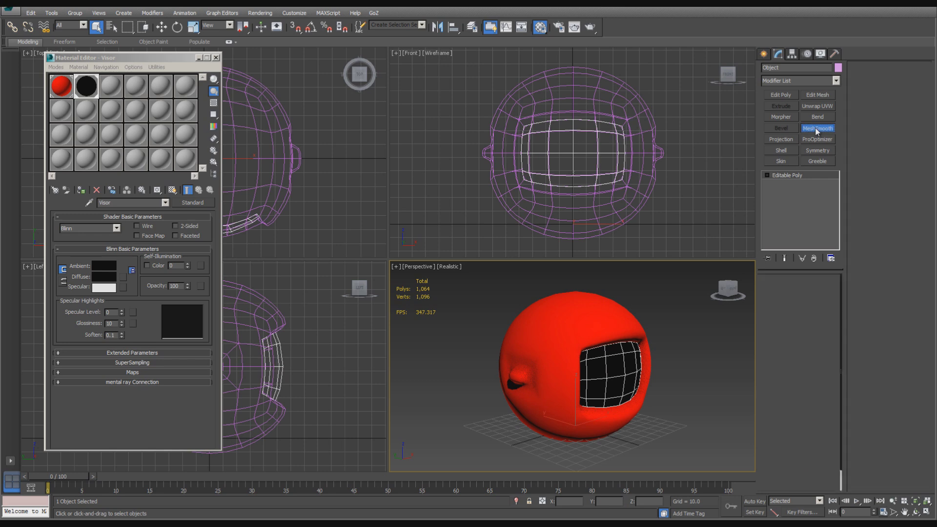
- Set the helmet's MeshSmooth subdivision method to NURMS, then deselect everything
click(559, 330)
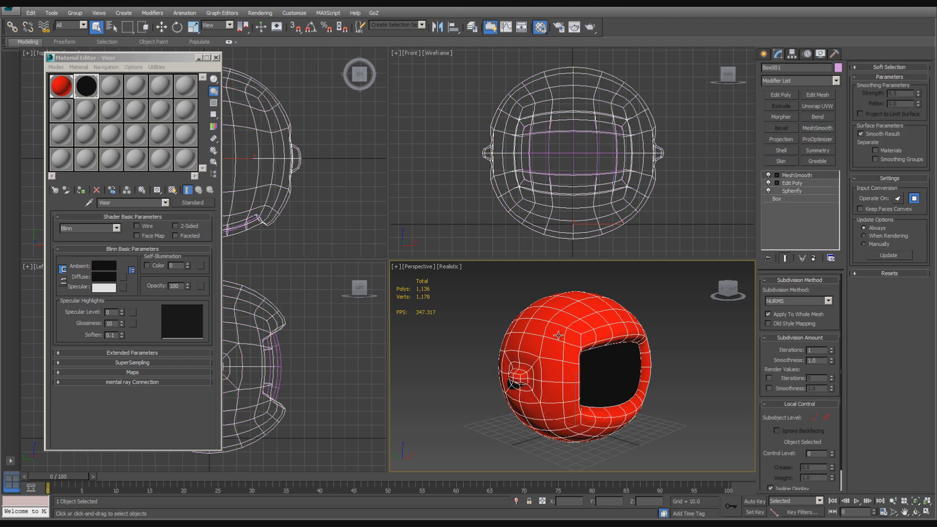
click(828, 301)
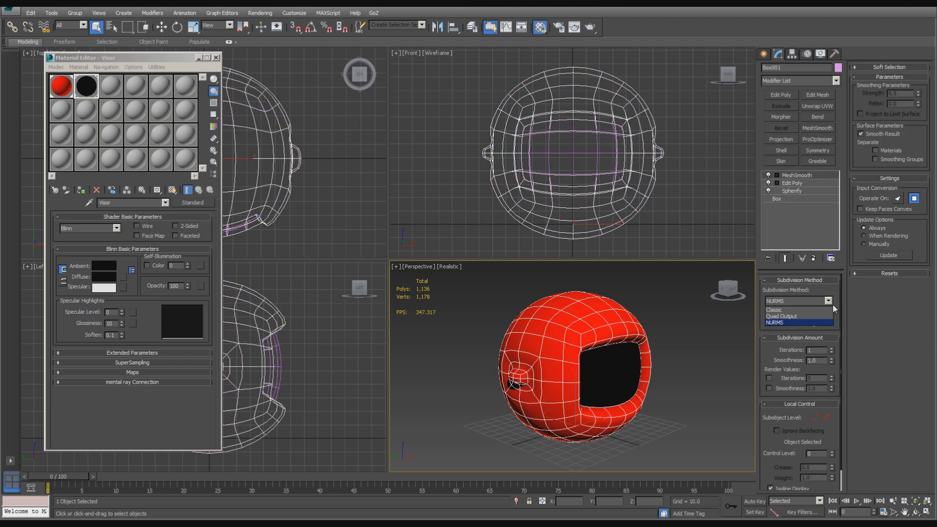
click(797, 316)
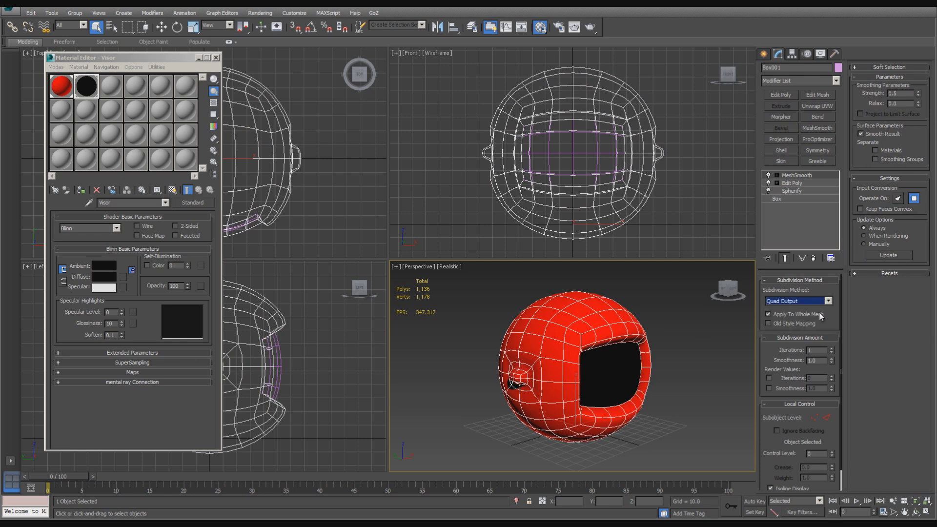
click(828, 301)
click(820, 311)
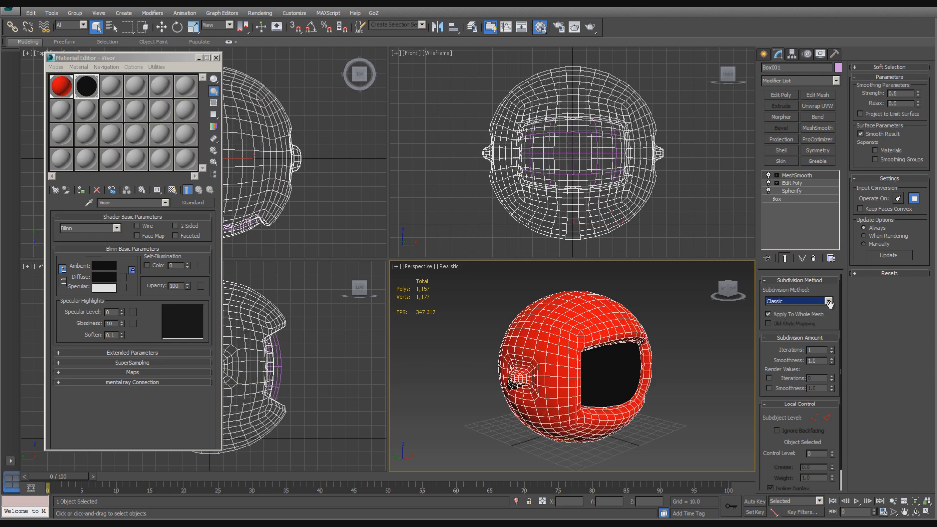
click(829, 302)
click(816, 322)
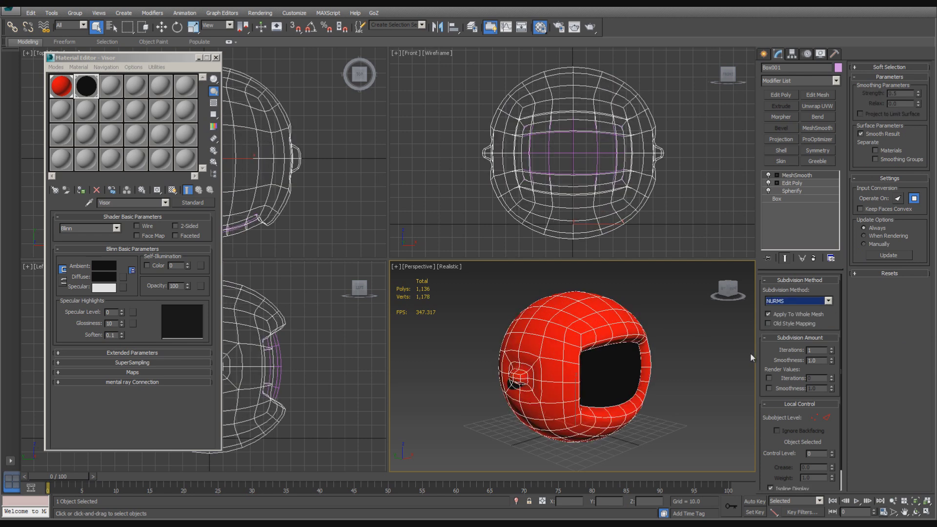
click(609, 374)
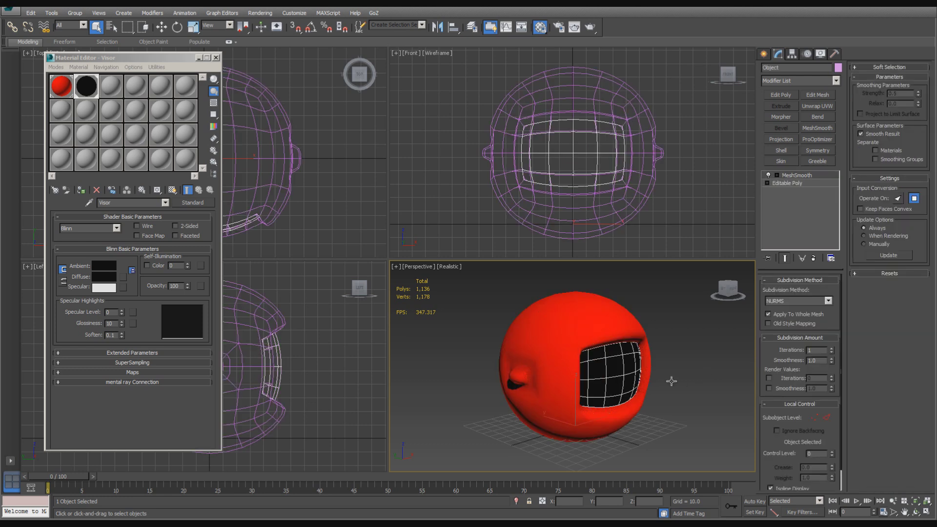
click(687, 358)
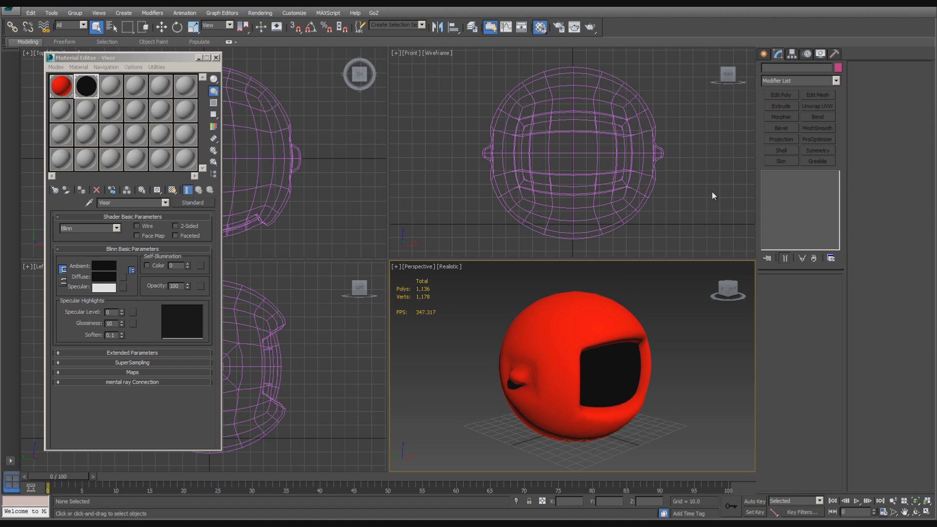
- Draw a torus ring under the helmet's centre in the Top view
click(764, 53)
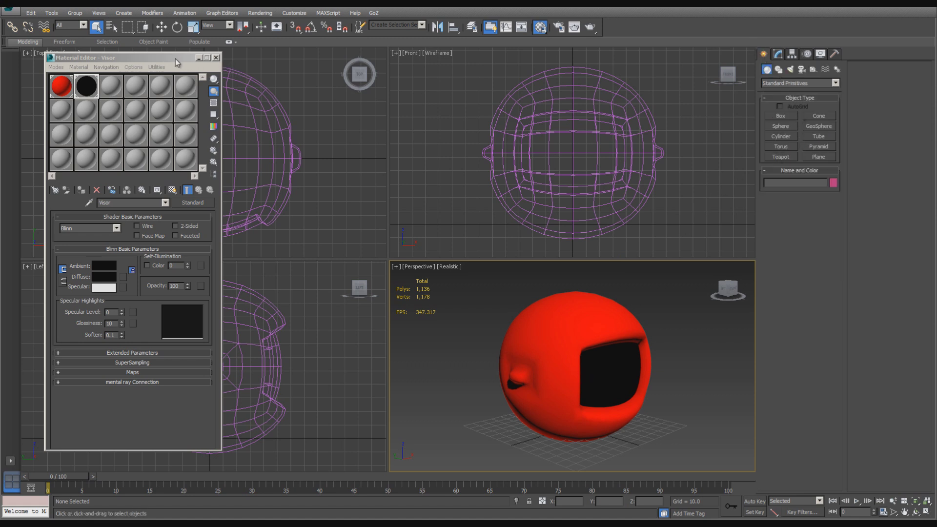
drag(183, 59, 581, 59)
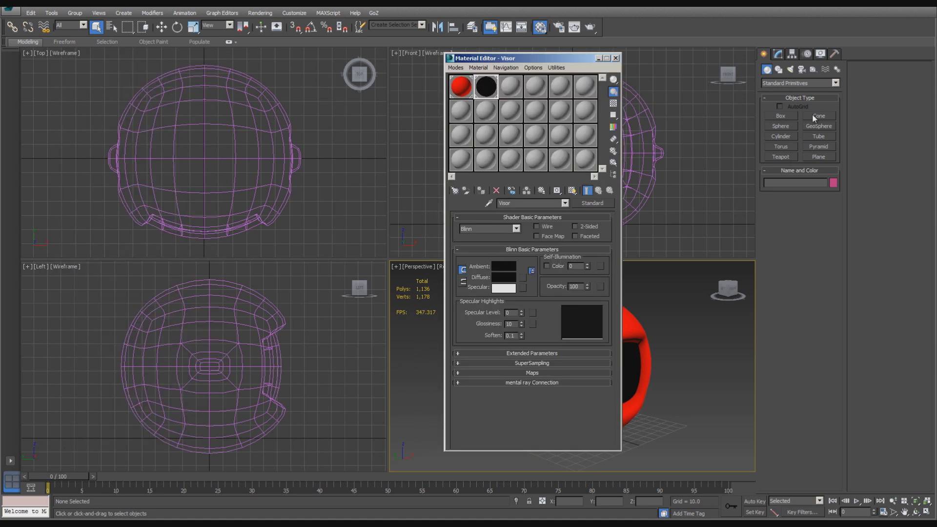
click(781, 146)
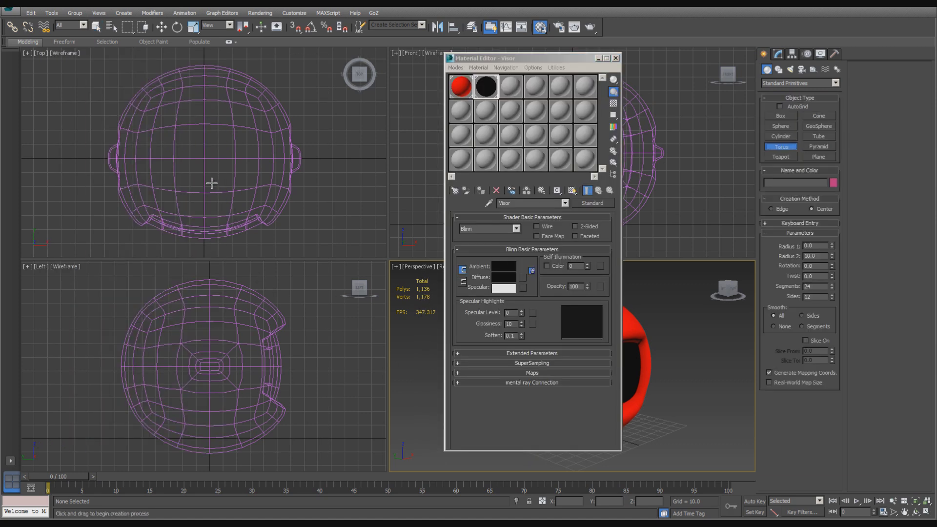
drag(204, 158, 226, 200)
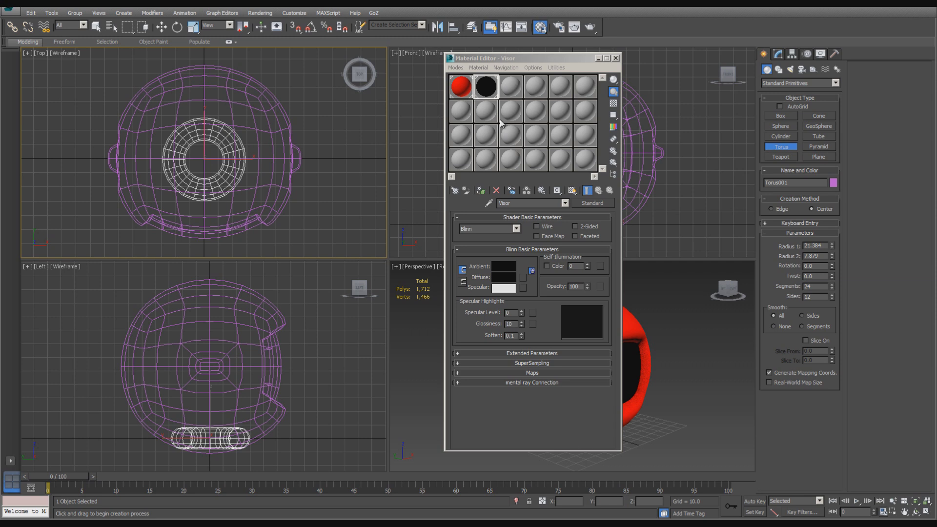
- Create a new black material in an unused slot and name it Neck
click(507, 88)
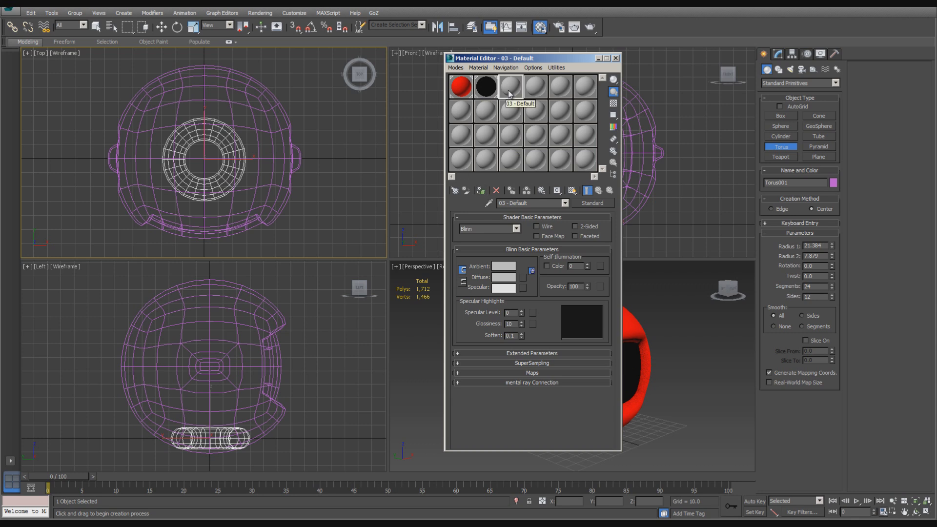
click(505, 268)
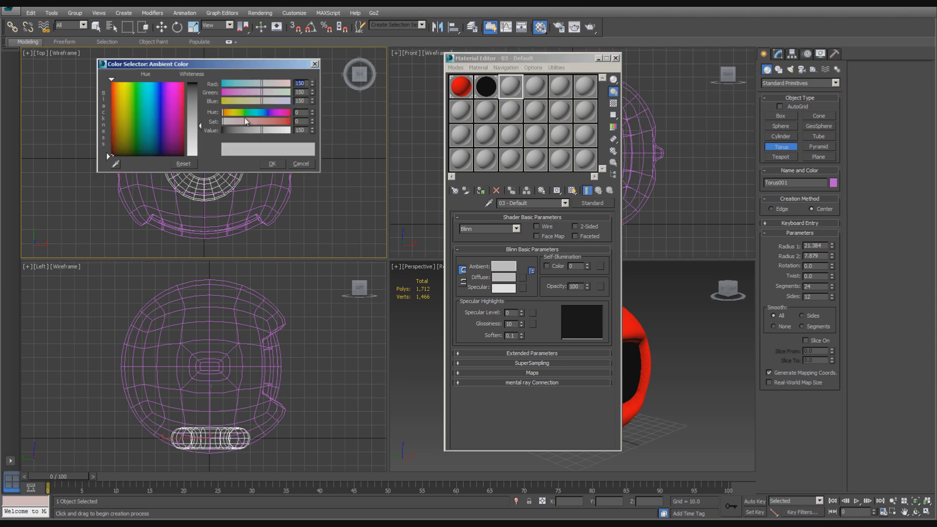
drag(200, 126, 197, 87)
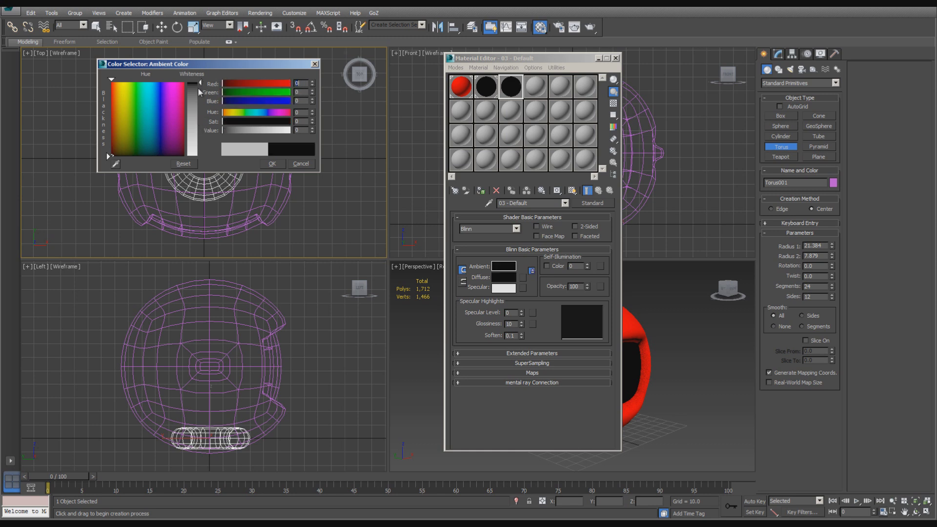
click(280, 164)
click(535, 204)
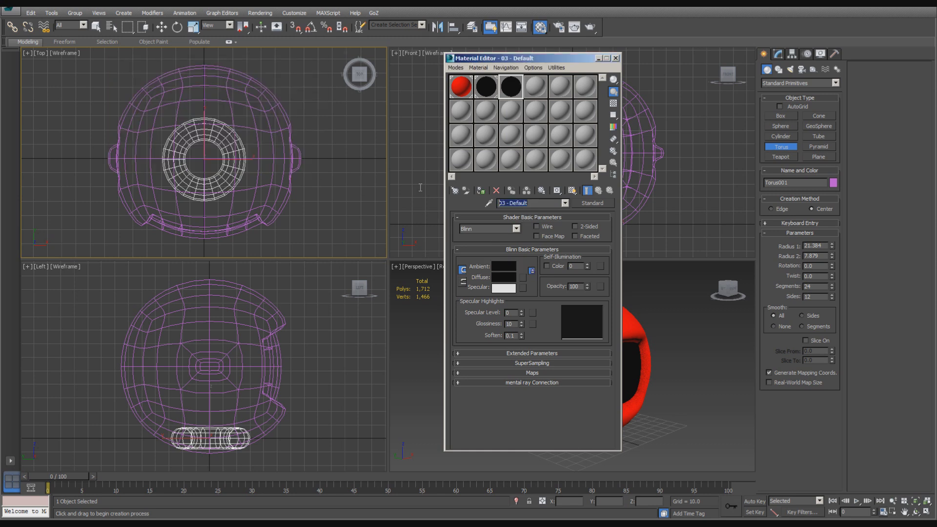
text(Neck)
- Lower the torus below the helmet, assign it the Neck material, and close the Material Editor
drag(569, 62, 803, 60)
click(161, 27)
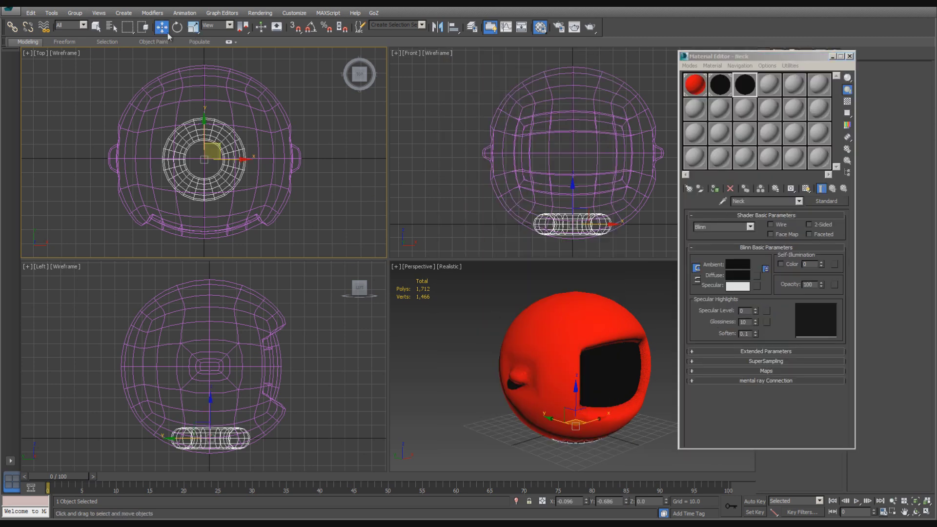
drag(571, 187, 578, 202)
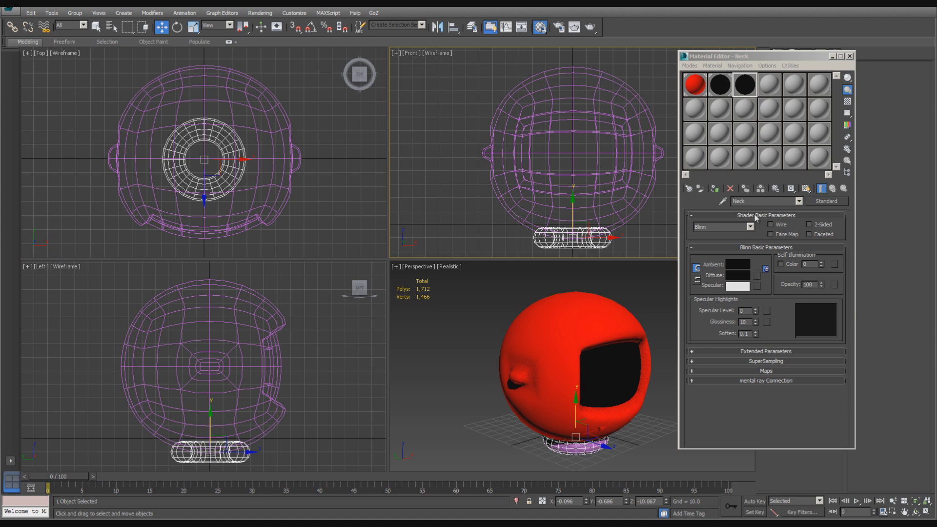
click(714, 189)
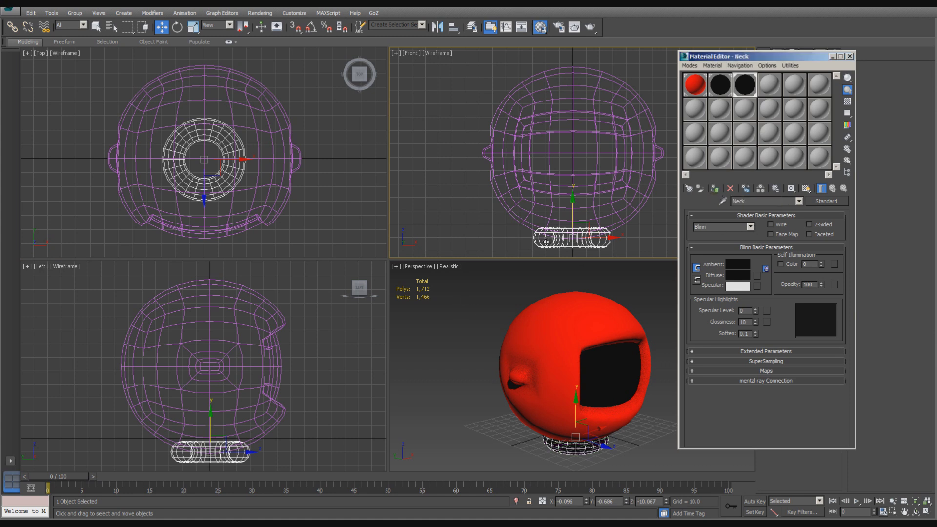
click(465, 320)
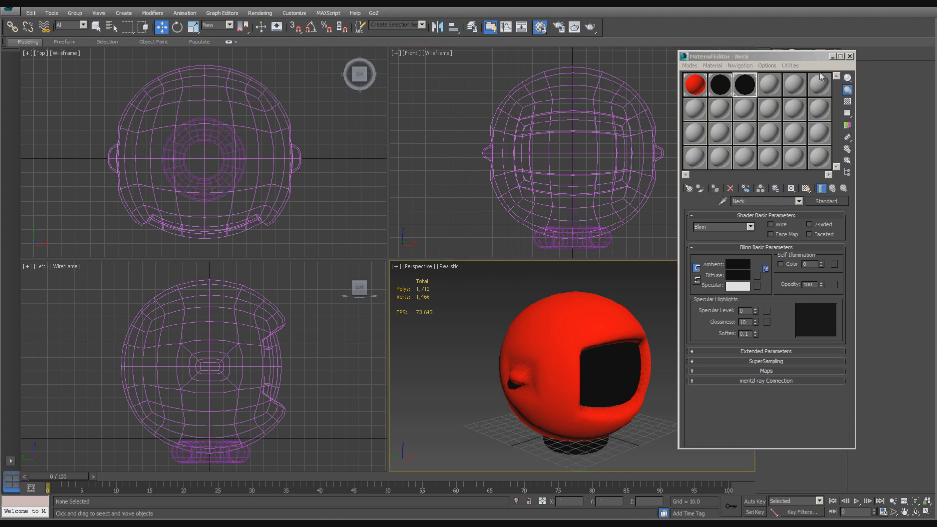
click(850, 56)
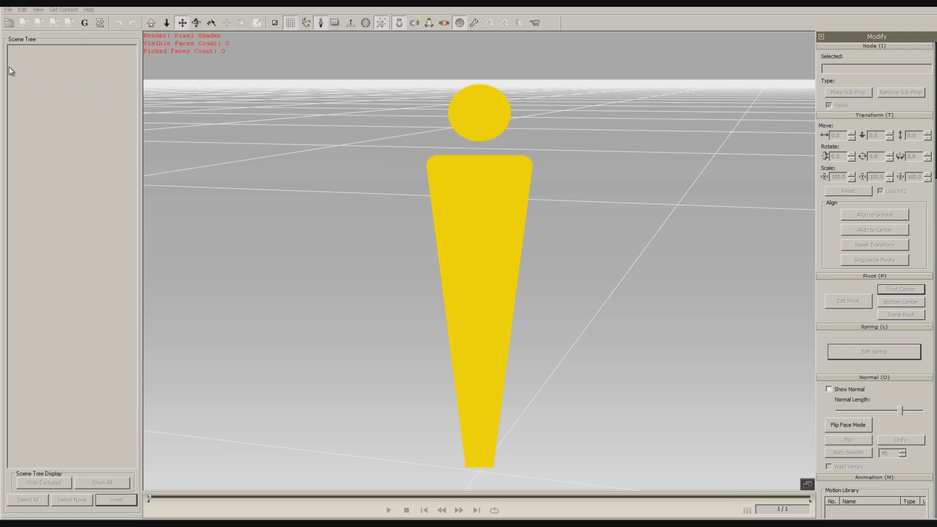
- Browse the export folder to the FBX files and open tutetoyspacehelmet
click(9, 23)
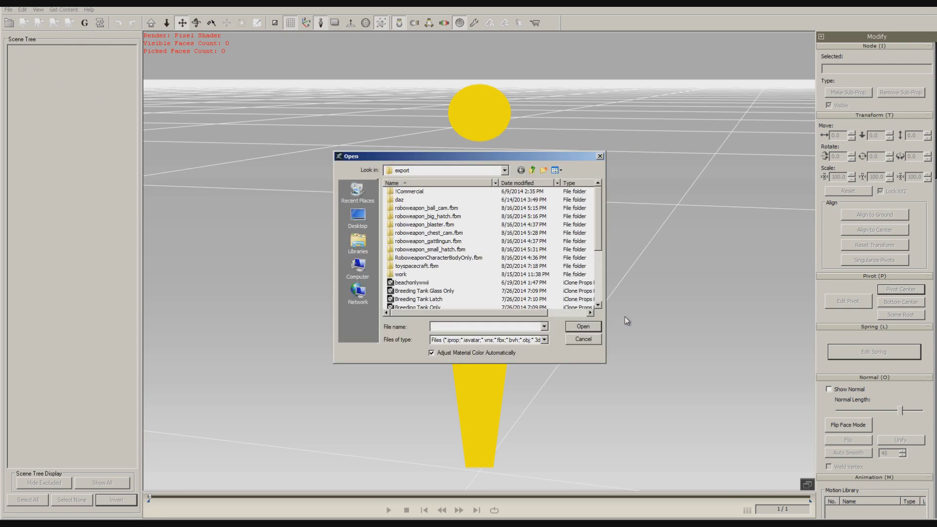
drag(598, 226, 596, 276)
double_click(421, 283)
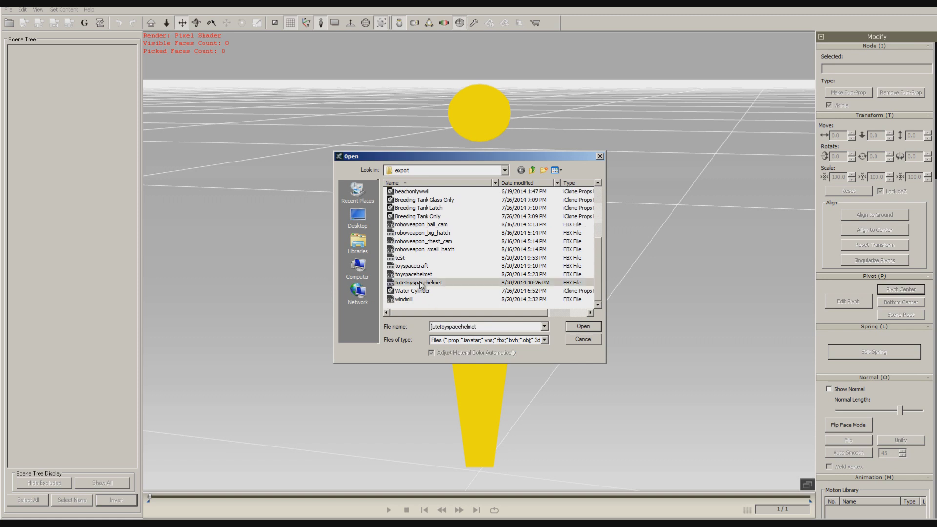
- Import the FBX, set the helmet's scale to 35 and reset its transform
click(442, 308)
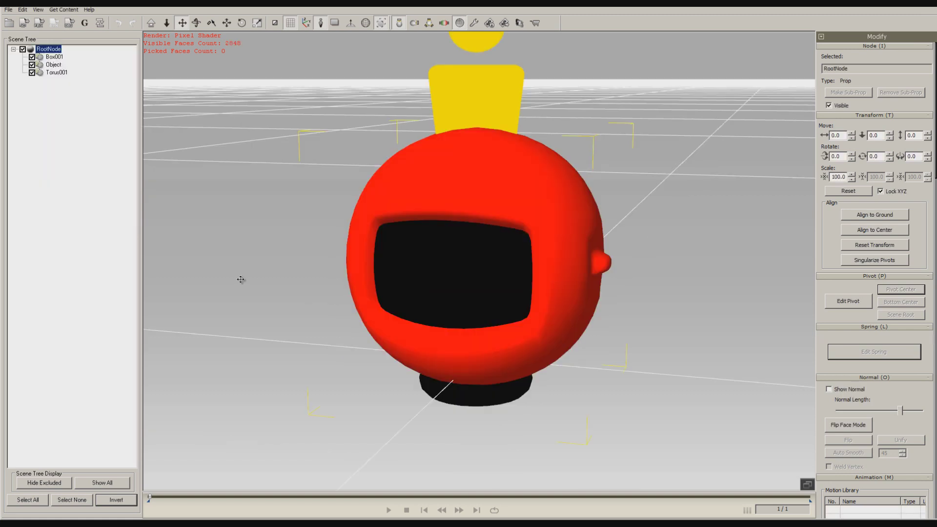
double_click(833, 179)
text(35)
key(Return)
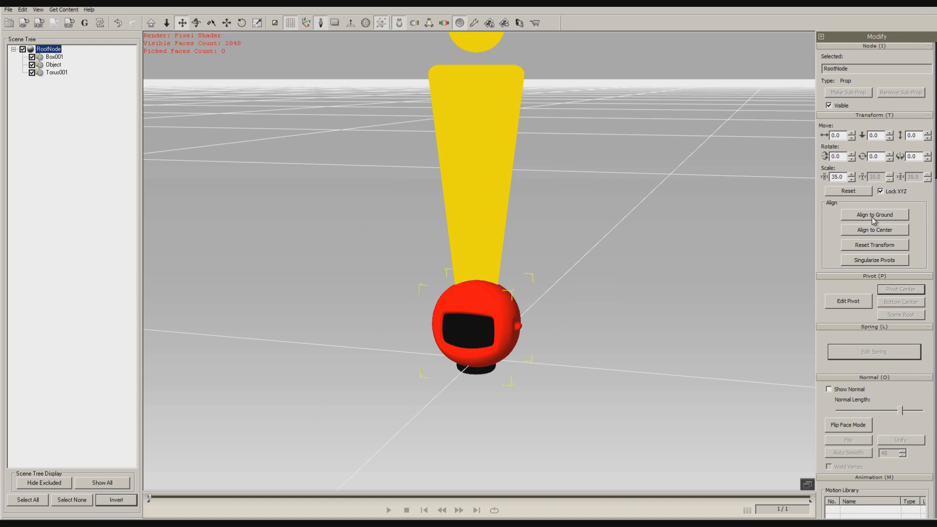
click(877, 245)
- Export the helmet to iClone as a prop and dismiss the success message
click(24, 23)
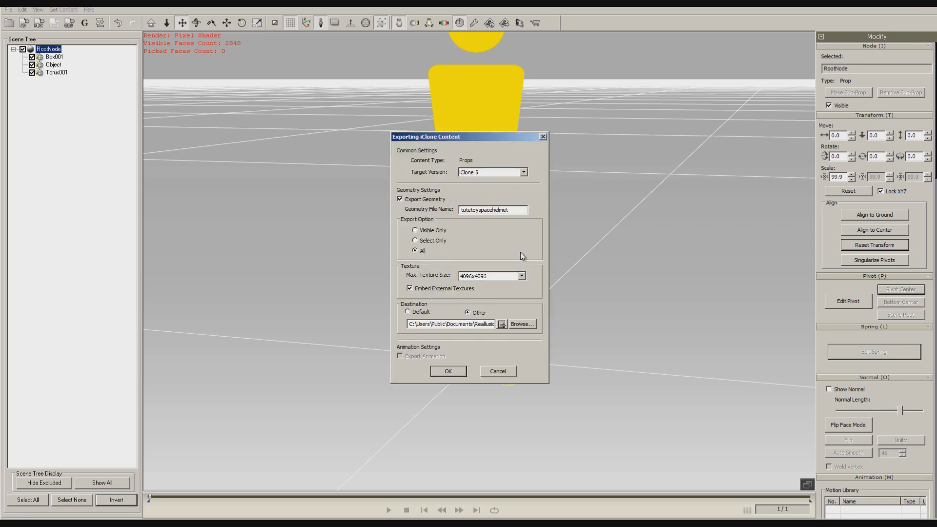
click(460, 371)
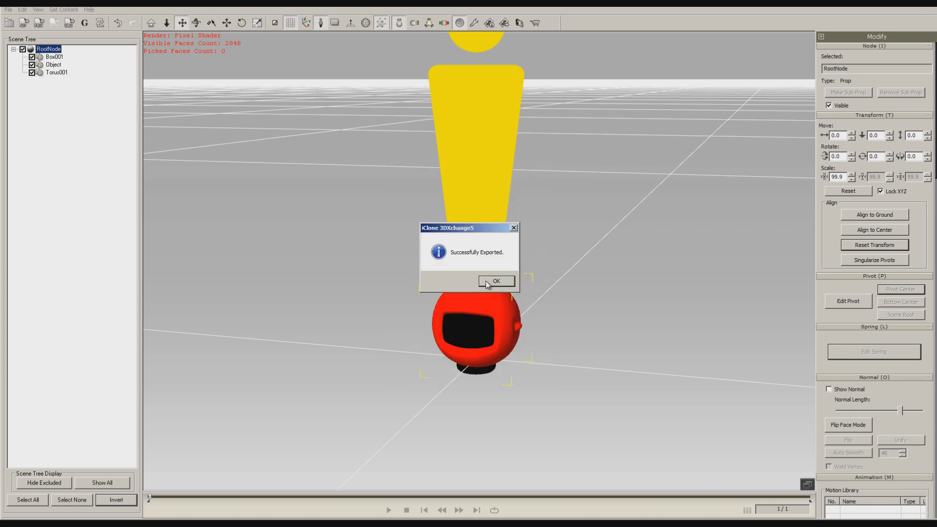
click(497, 283)
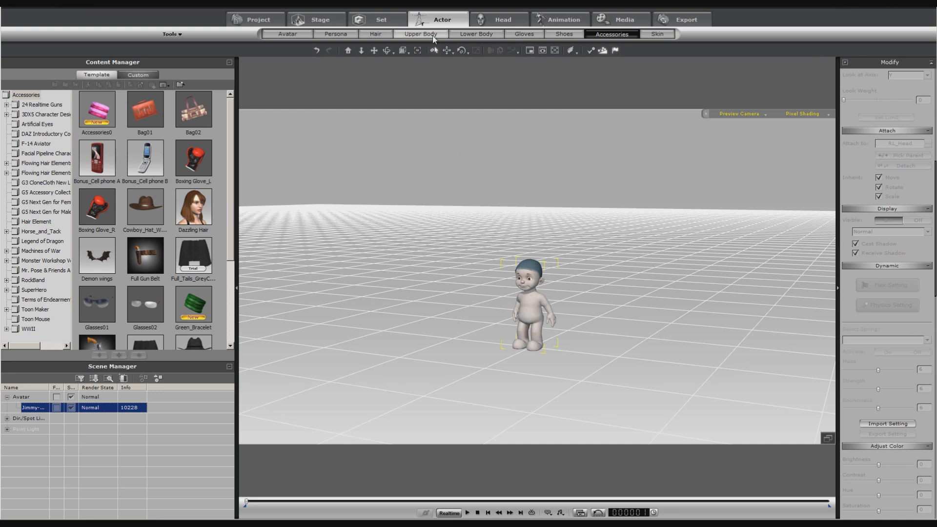
- Switch to the Set tab and scroll the custom Props library to the tutetoyspacehelmet thumbnail
click(320, 20)
click(381, 20)
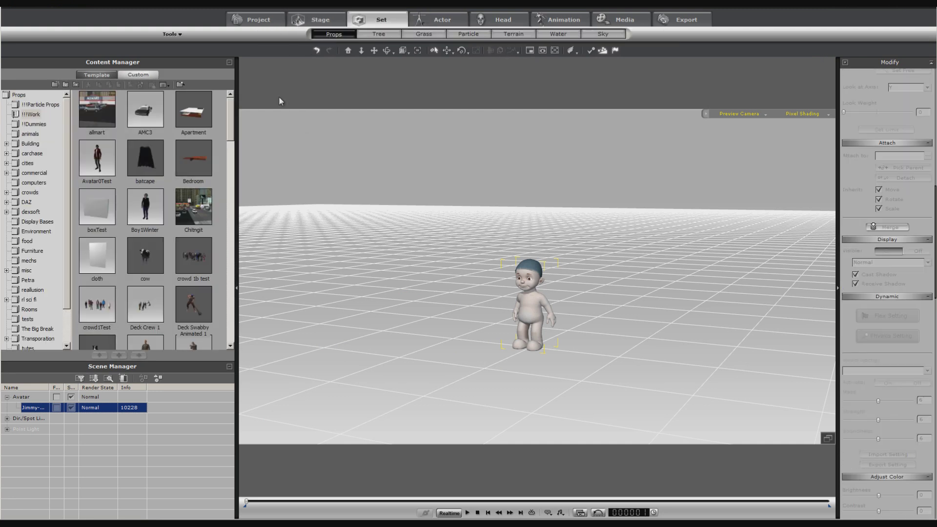
drag(233, 122, 221, 288)
- Add the tutetoyspacehelmet prop and move it up onto the character's head
double_click(206, 272)
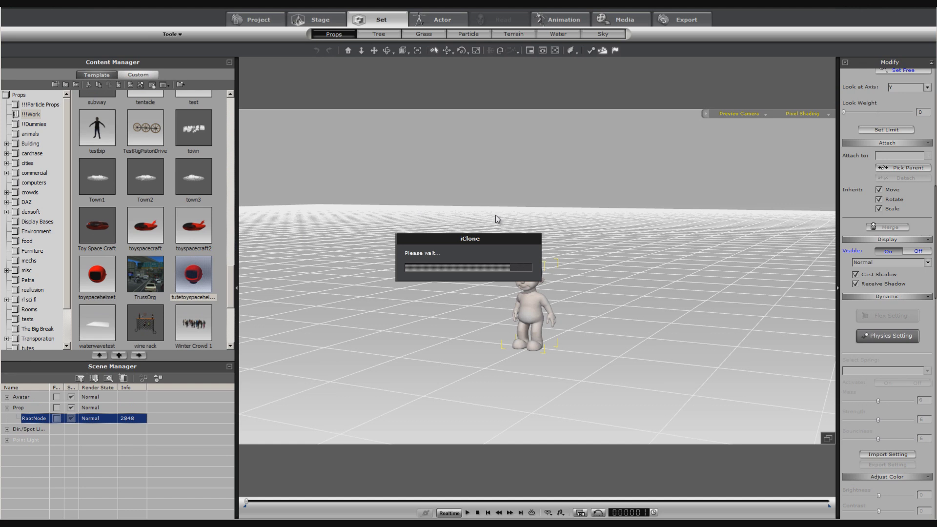
click(447, 50)
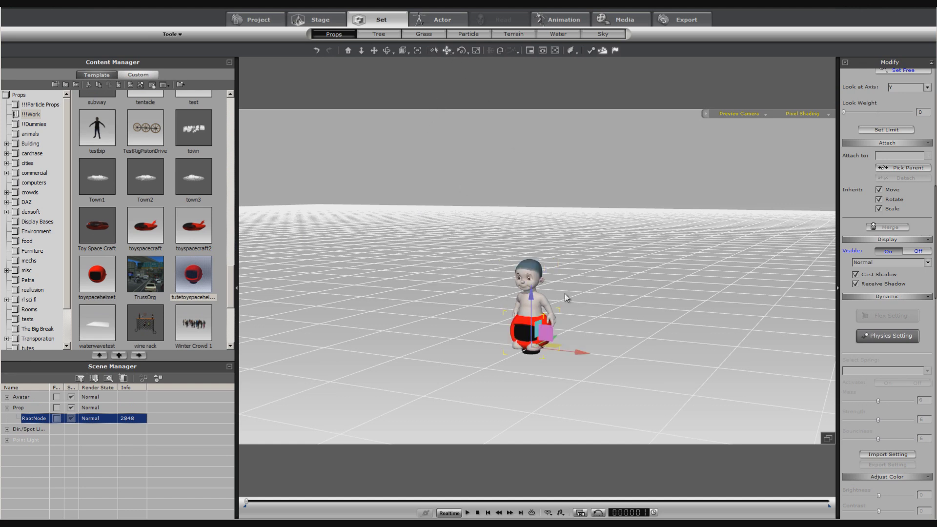
drag(532, 295, 532, 239)
drag(385, 52, 341, 51)
click(447, 50)
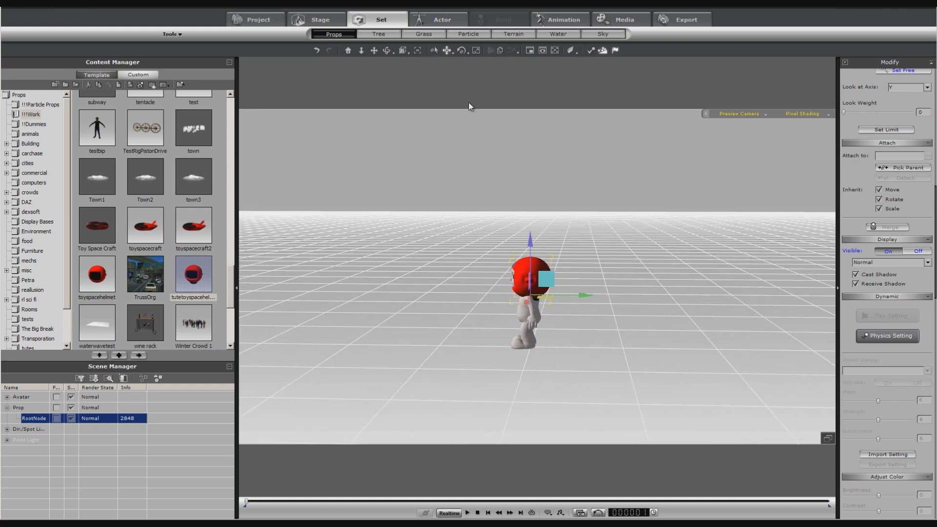
drag(581, 294, 579, 294)
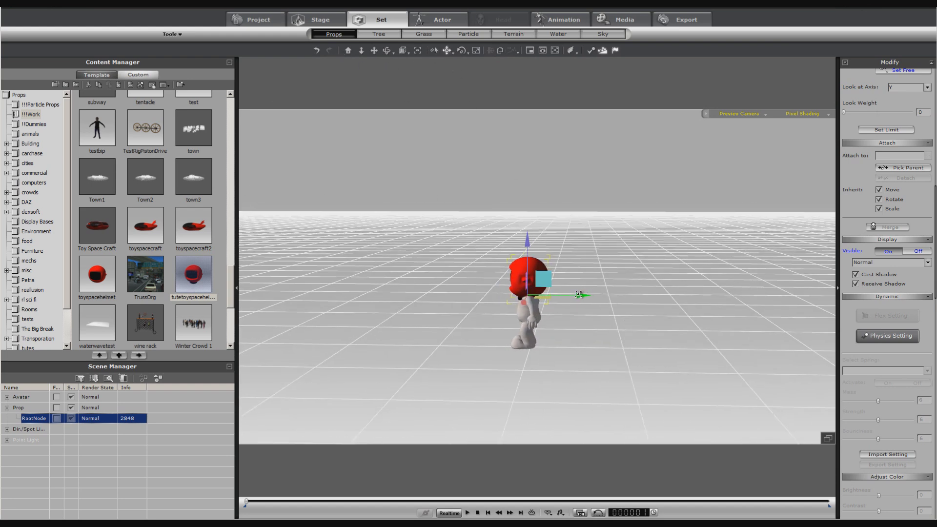
drag(527, 244, 526, 239)
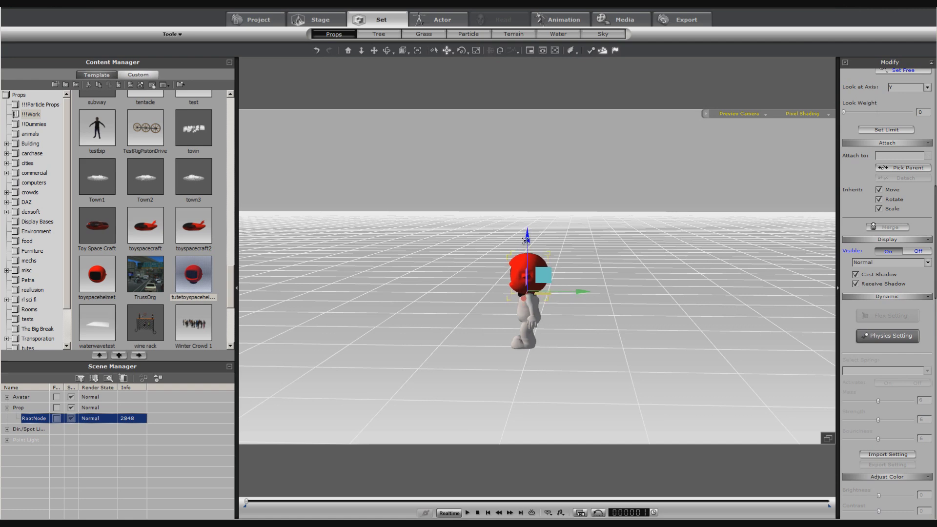
click(387, 51)
drag(387, 171, 418, 148)
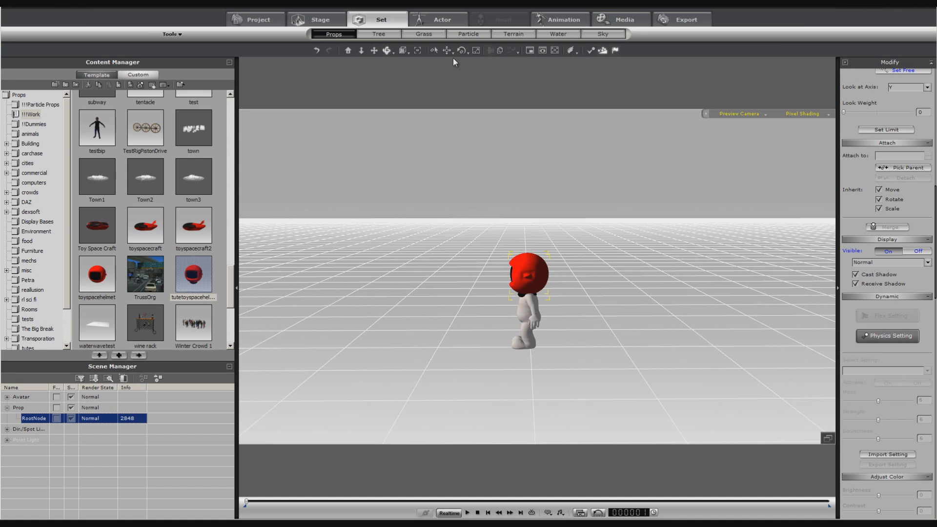
- Widen the helmet along X and orbit to check its fit from the front
click(476, 50)
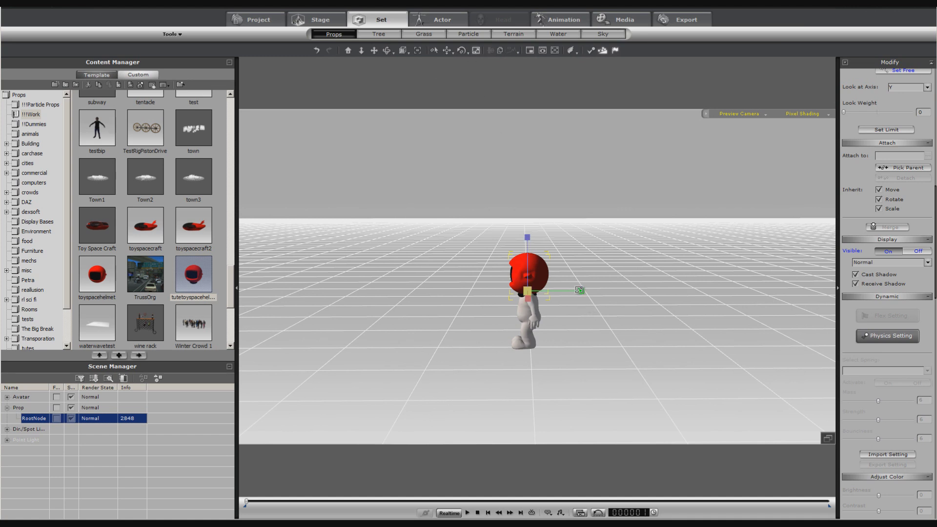
drag(579, 290, 587, 291)
click(387, 50)
drag(394, 188, 398, 72)
click(447, 50)
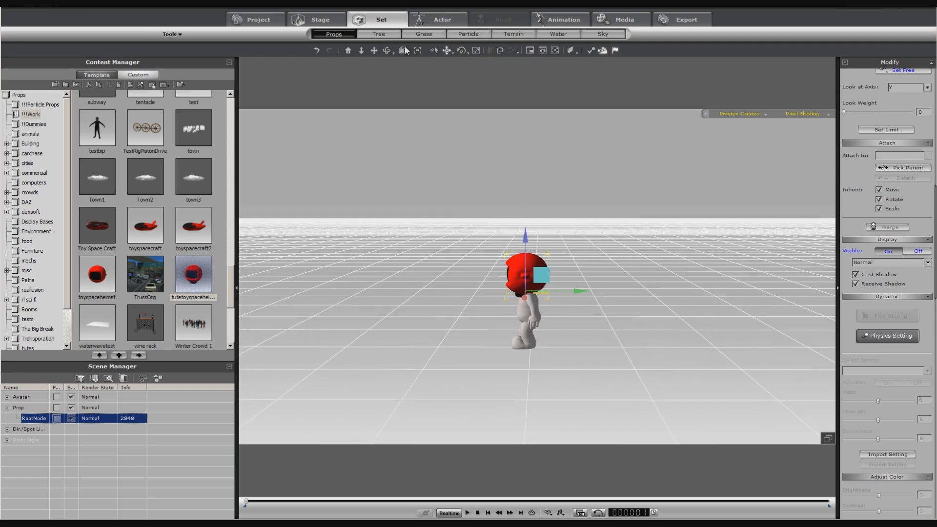
click(386, 51)
drag(453, 215, 568, 270)
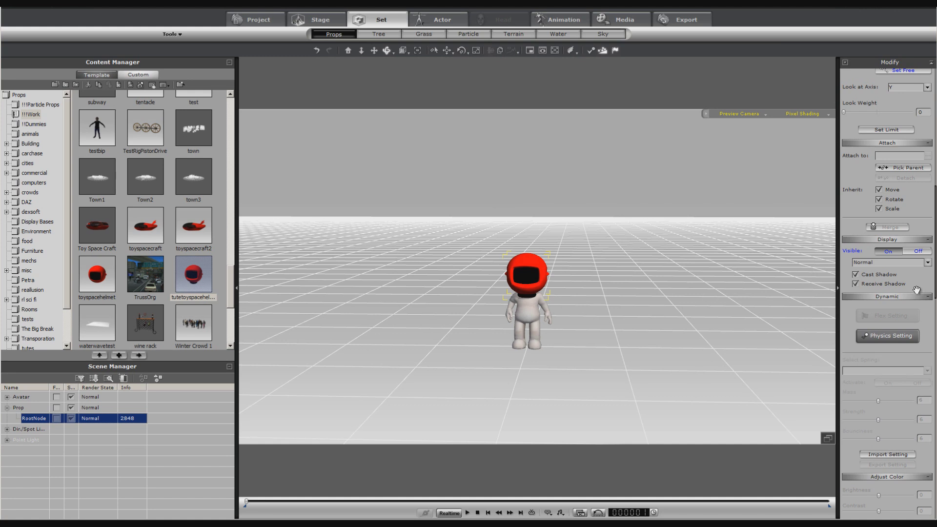
- Load Reflection03 as the Visor and Helmet reflection map, lowering the helmet's reflection strength
scroll(907, 303, down, 10)
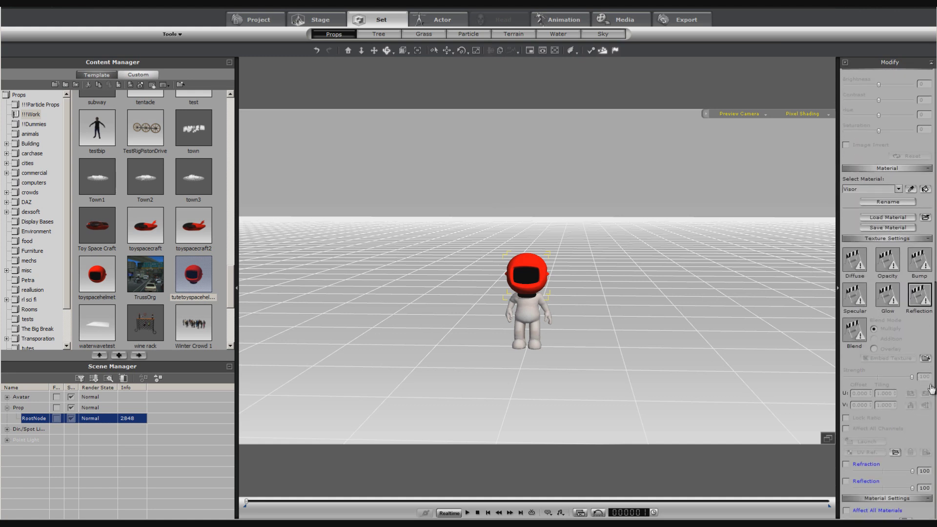
double_click(920, 307)
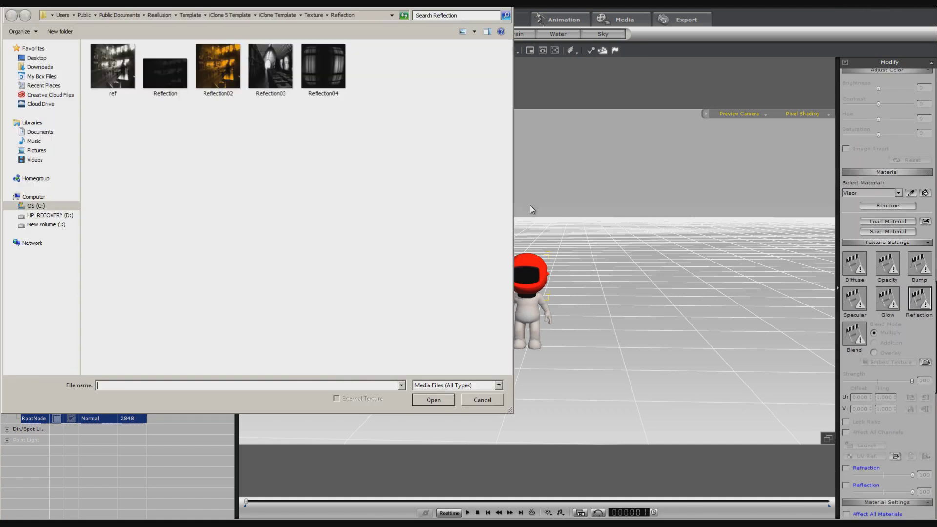
double_click(270, 82)
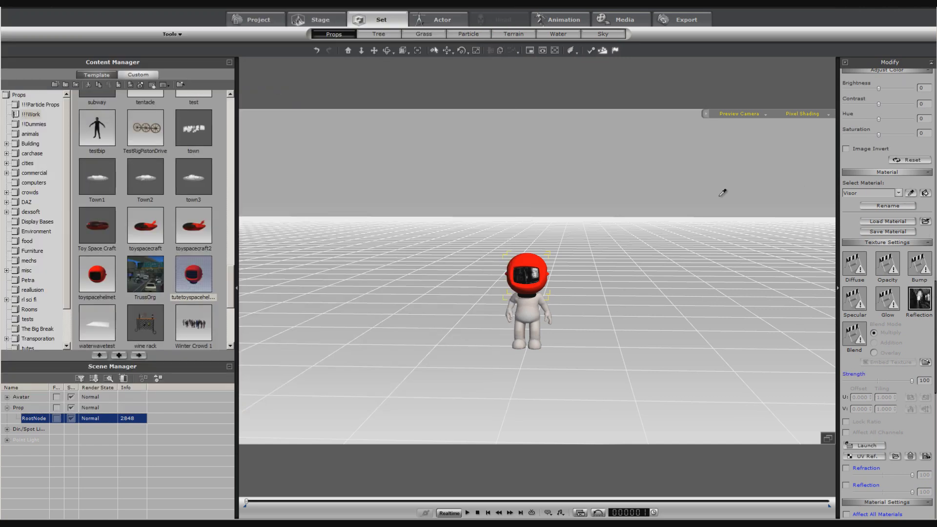
click(898, 193)
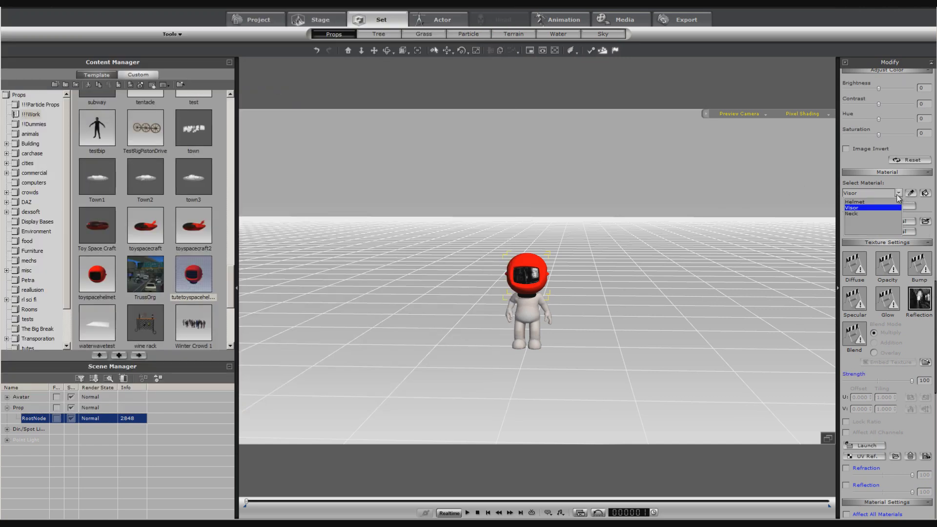
click(897, 202)
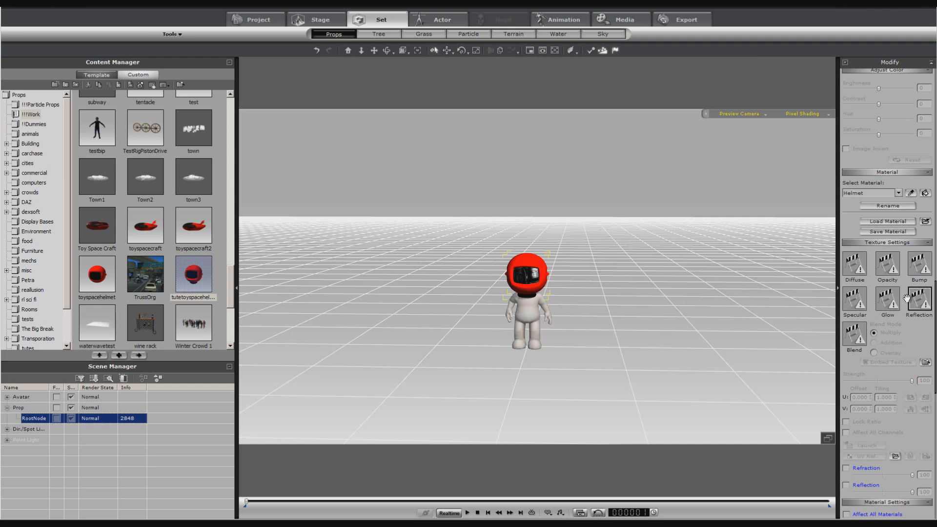
double_click(920, 300)
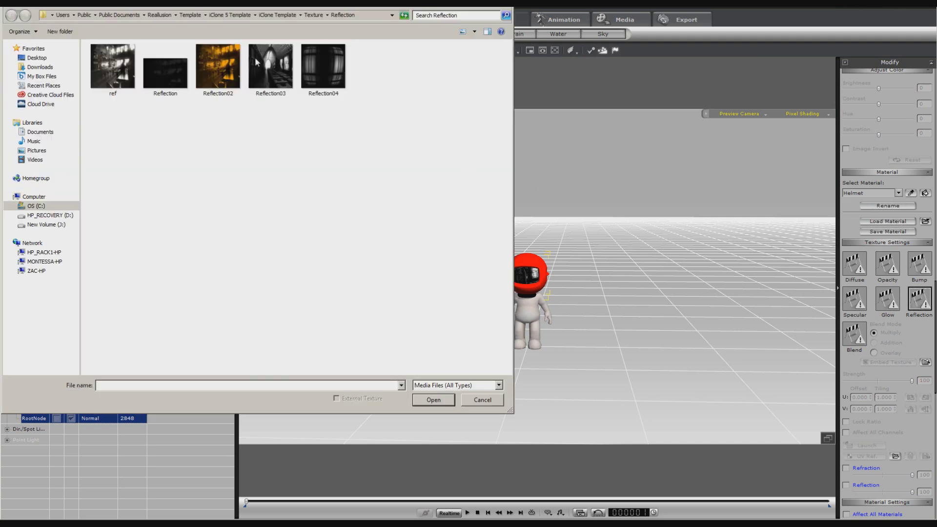
double_click(267, 68)
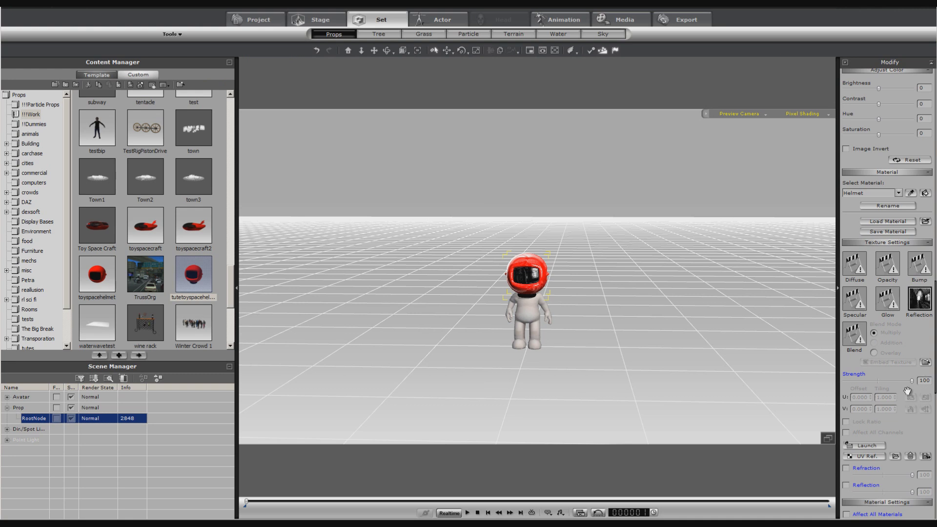
drag(911, 380, 878, 394)
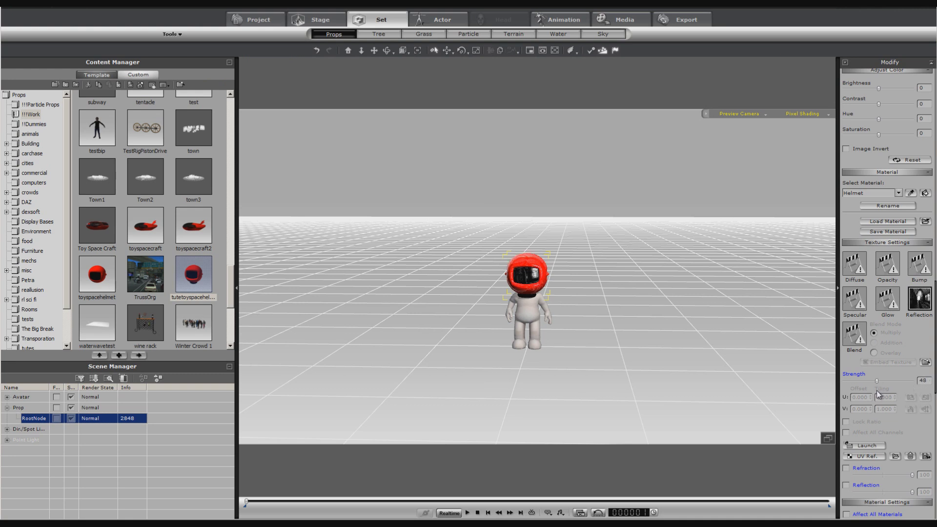
- Paint the character's shirt and trousers red and the gloves and shoes black
click(925, 194)
click(531, 325)
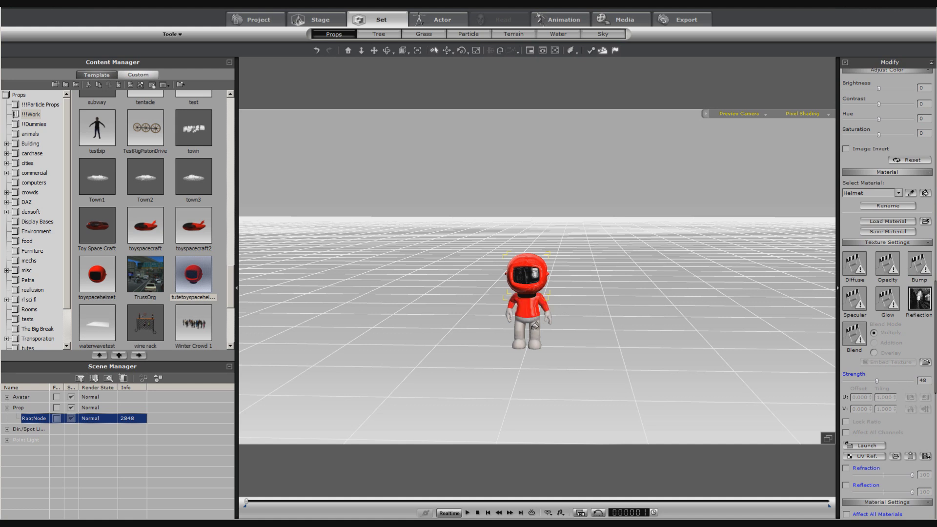
click(535, 328)
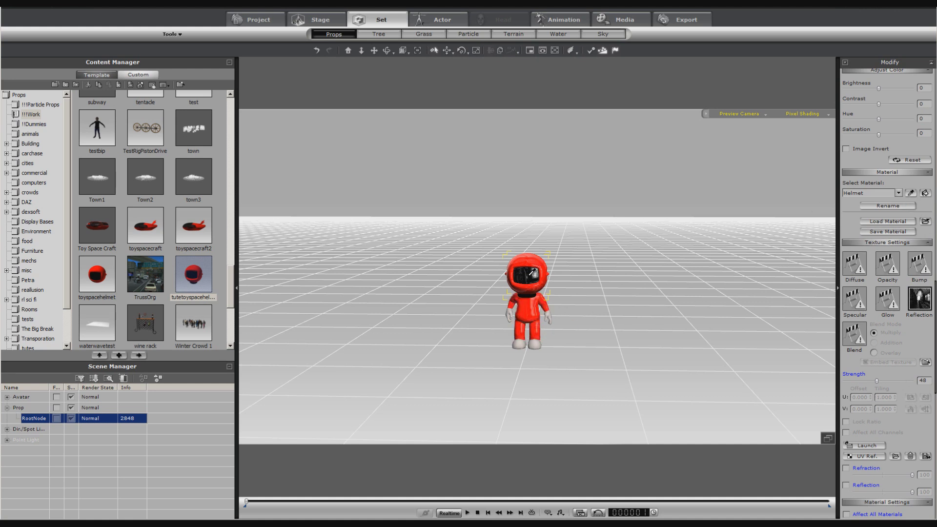
click(533, 273)
click(926, 195)
click(552, 313)
click(532, 343)
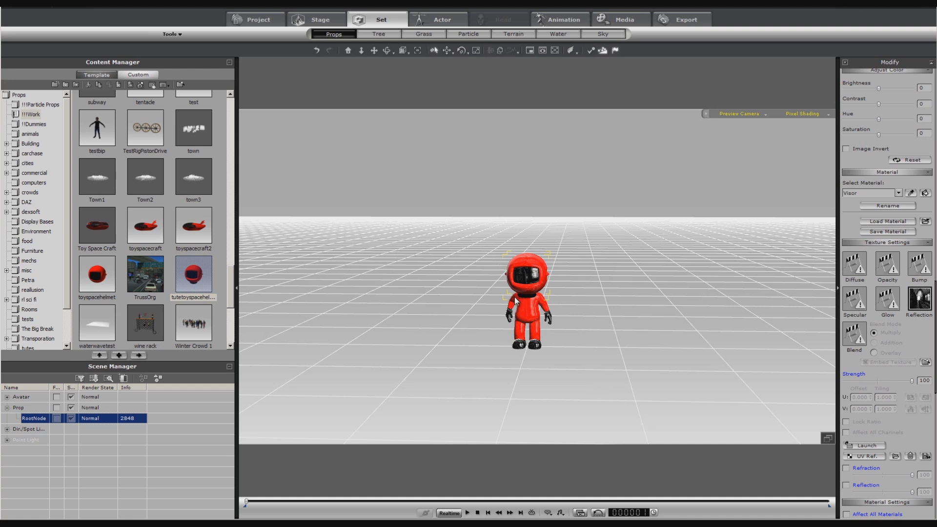
key(Escape)
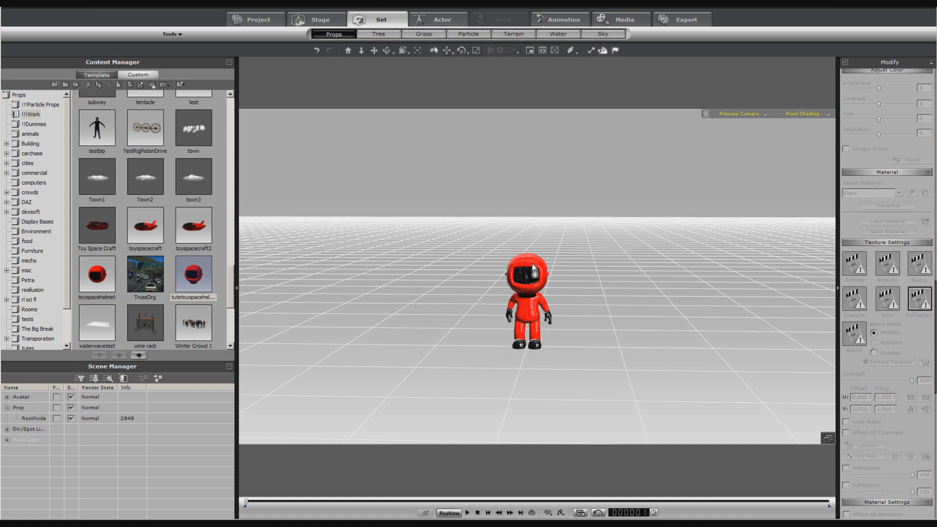
- Rename the helmet prop's RootNode to 'Helmet' in the Scene Manager
click(532, 266)
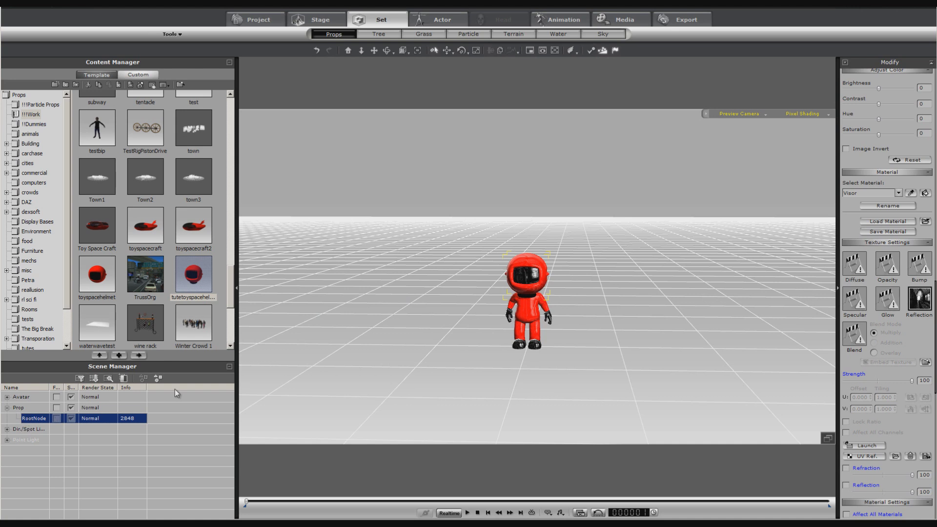
double_click(35, 419)
text(Helmet)
key(Return)
- Pick the character as parent and attach the helmet to its RL_Head bone
scroll(934, 308, up, 10)
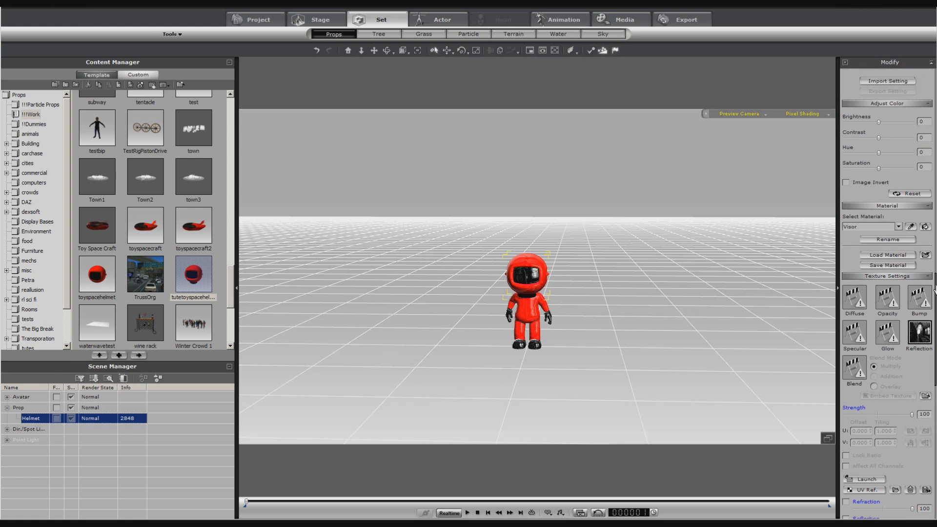
scroll(929, 200, up, 2)
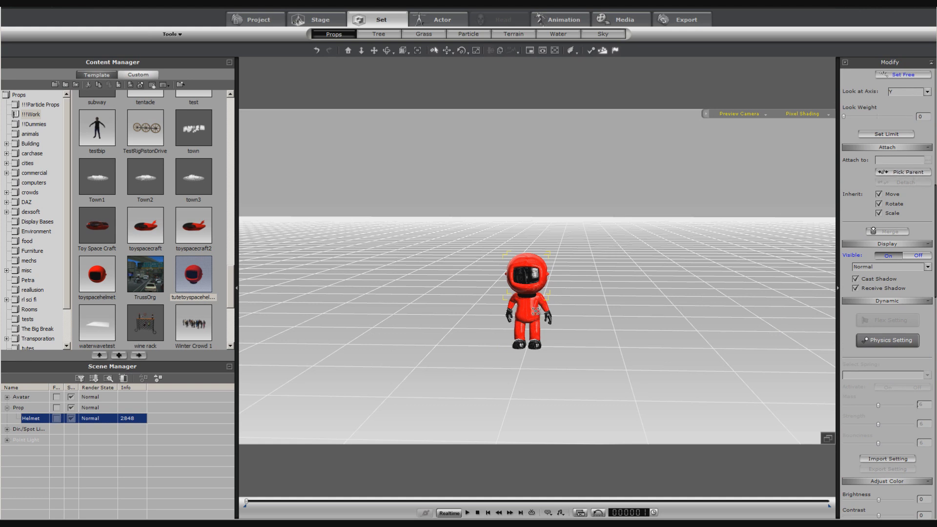
click(528, 309)
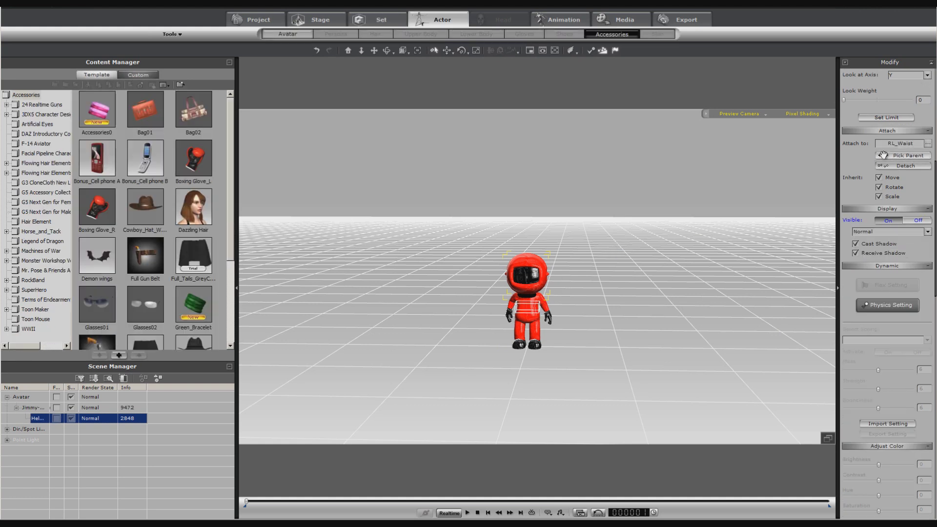
click(927, 143)
double_click(426, 216)
double_click(432, 223)
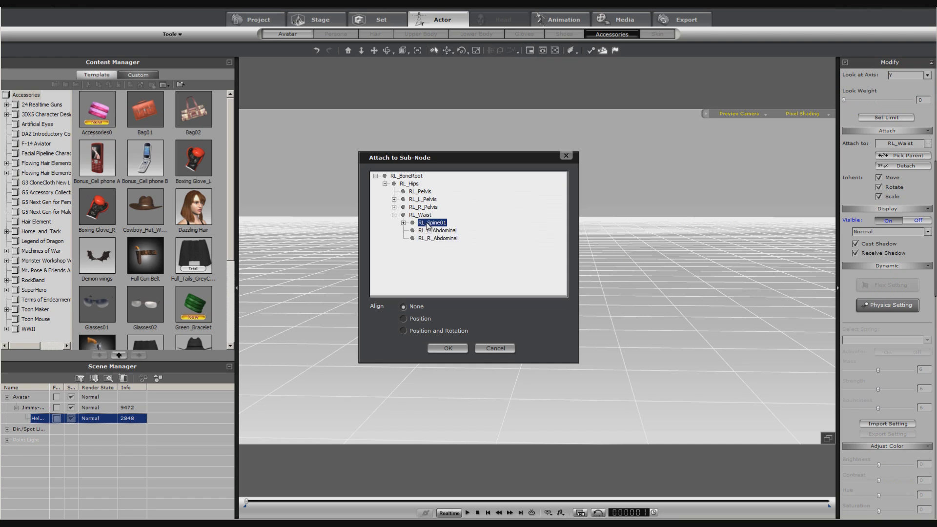
double_click(441, 230)
double_click(447, 238)
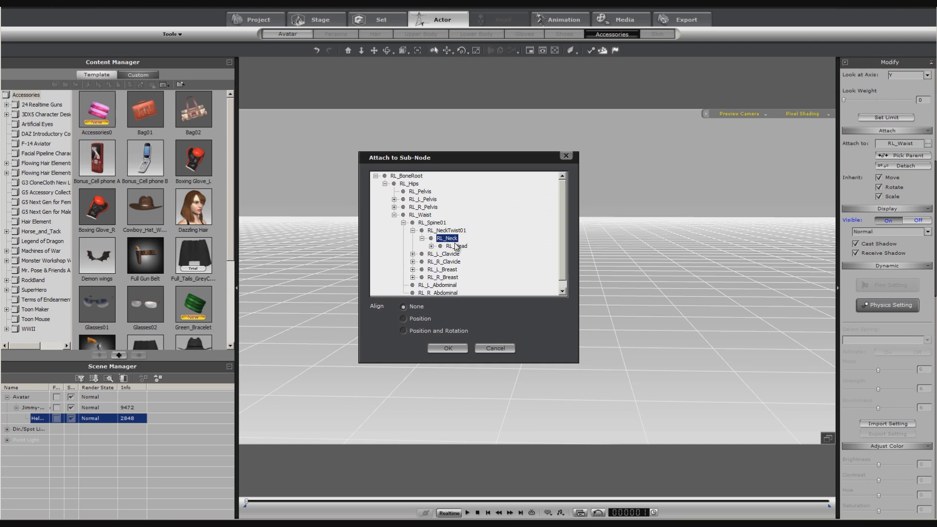
click(453, 246)
click(447, 348)
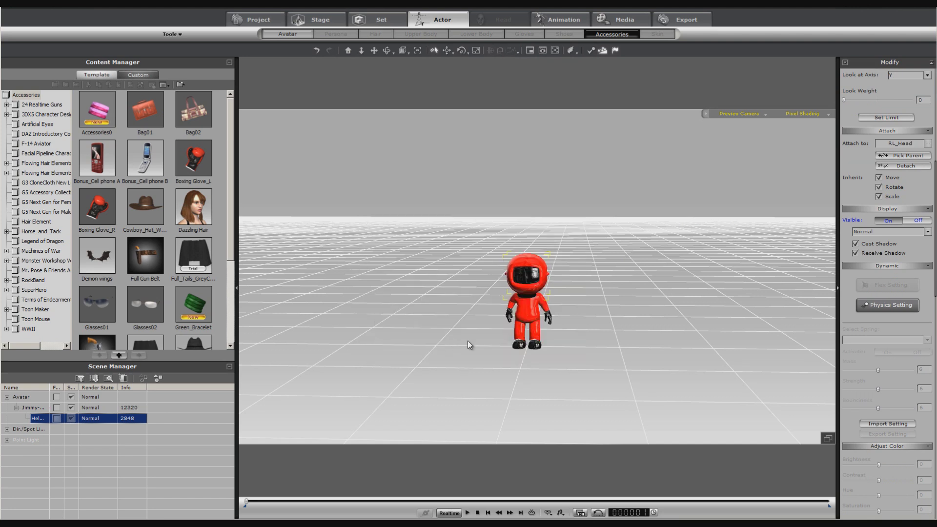
- Apply the gorf persona to the helmeted character
click(527, 316)
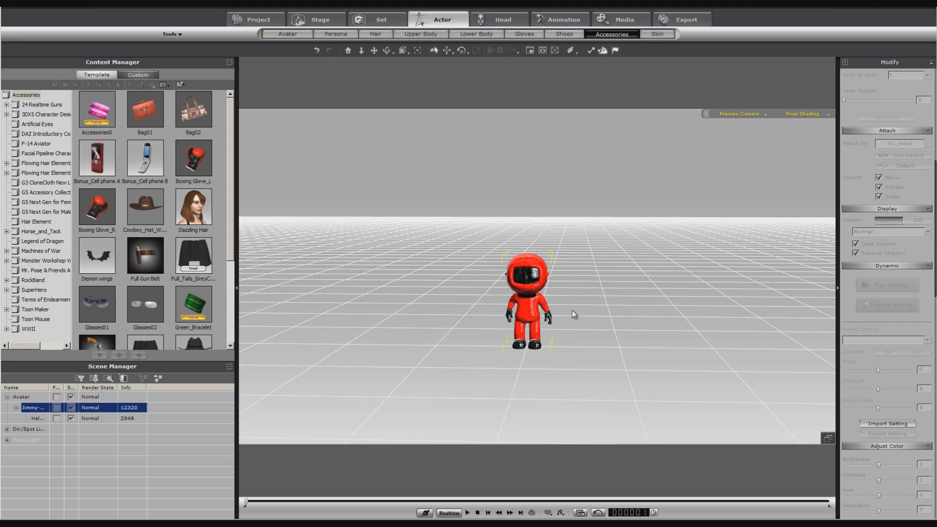
click(330, 35)
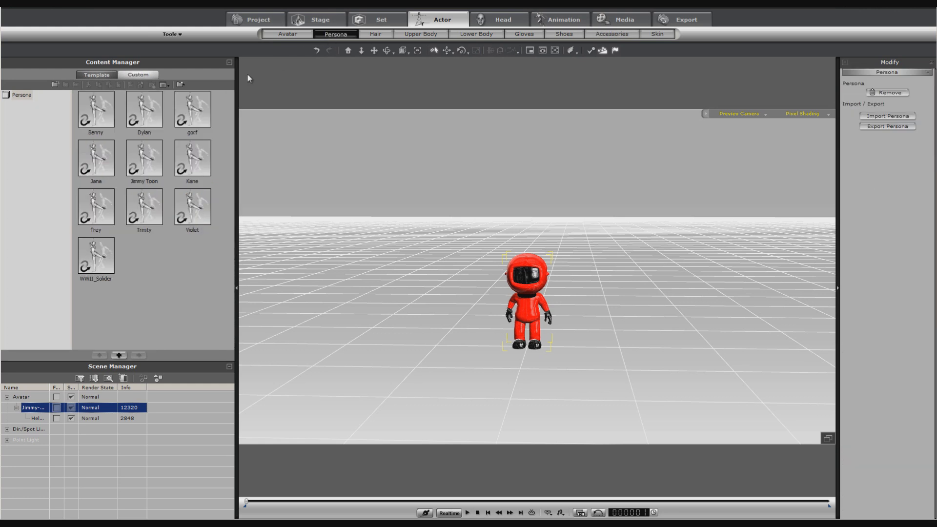
double_click(194, 116)
- Make the character perform the Thinking action
right_click(519, 306)
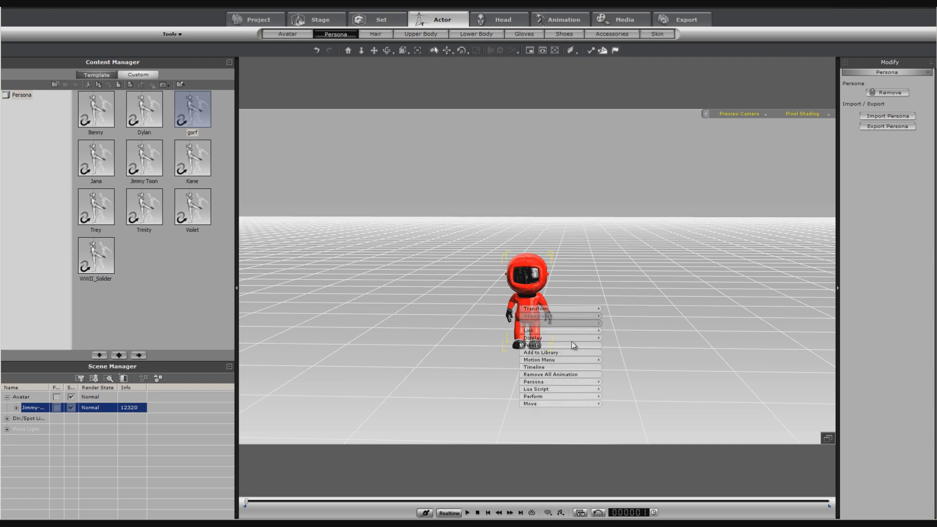
mouse_move(585, 402)
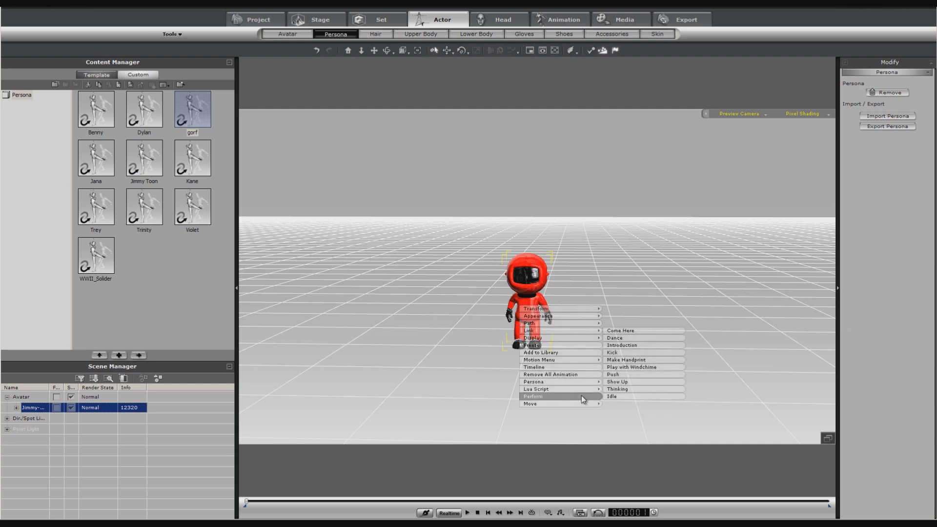
click(622, 388)
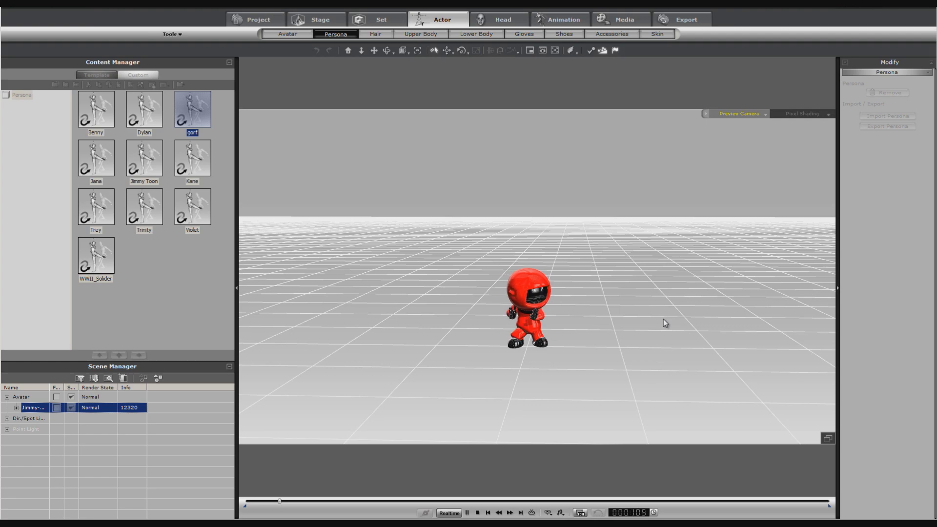